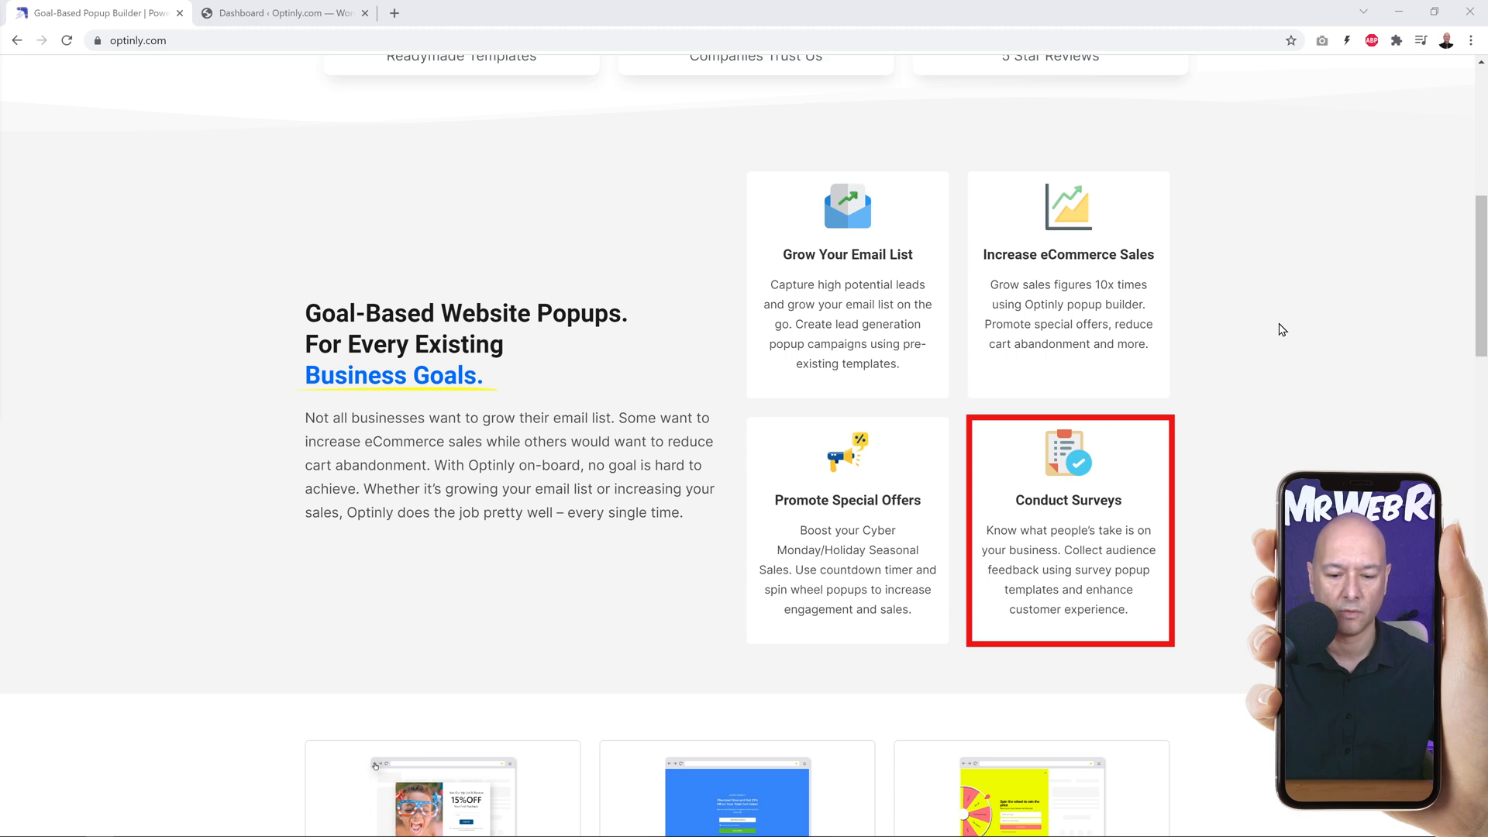
# Step: Open the Optinly pricing page and review the available plans
pyautogui.scroll(8, 1287, 330)
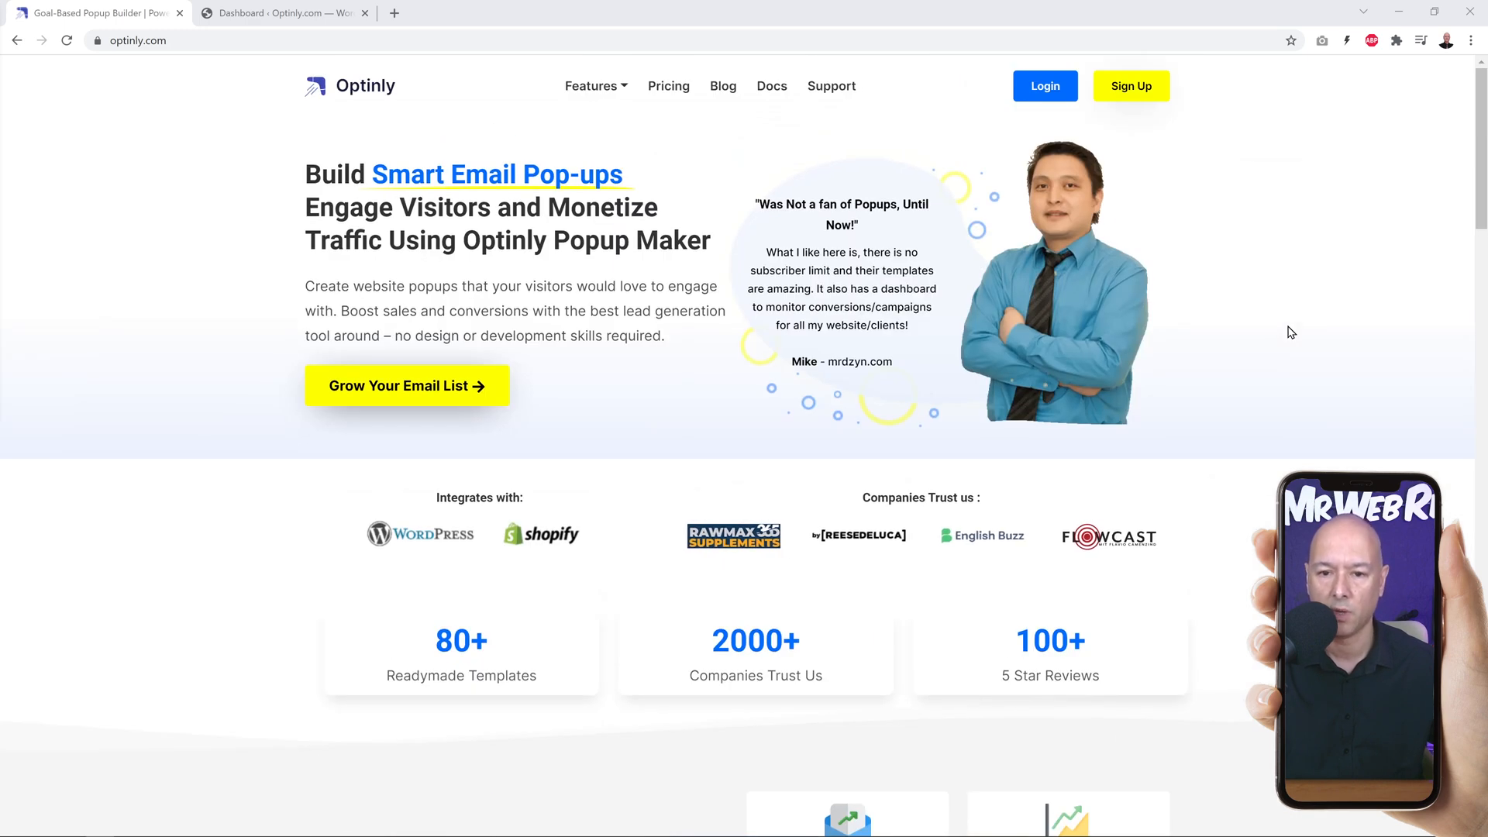
pyautogui.click(671, 87)
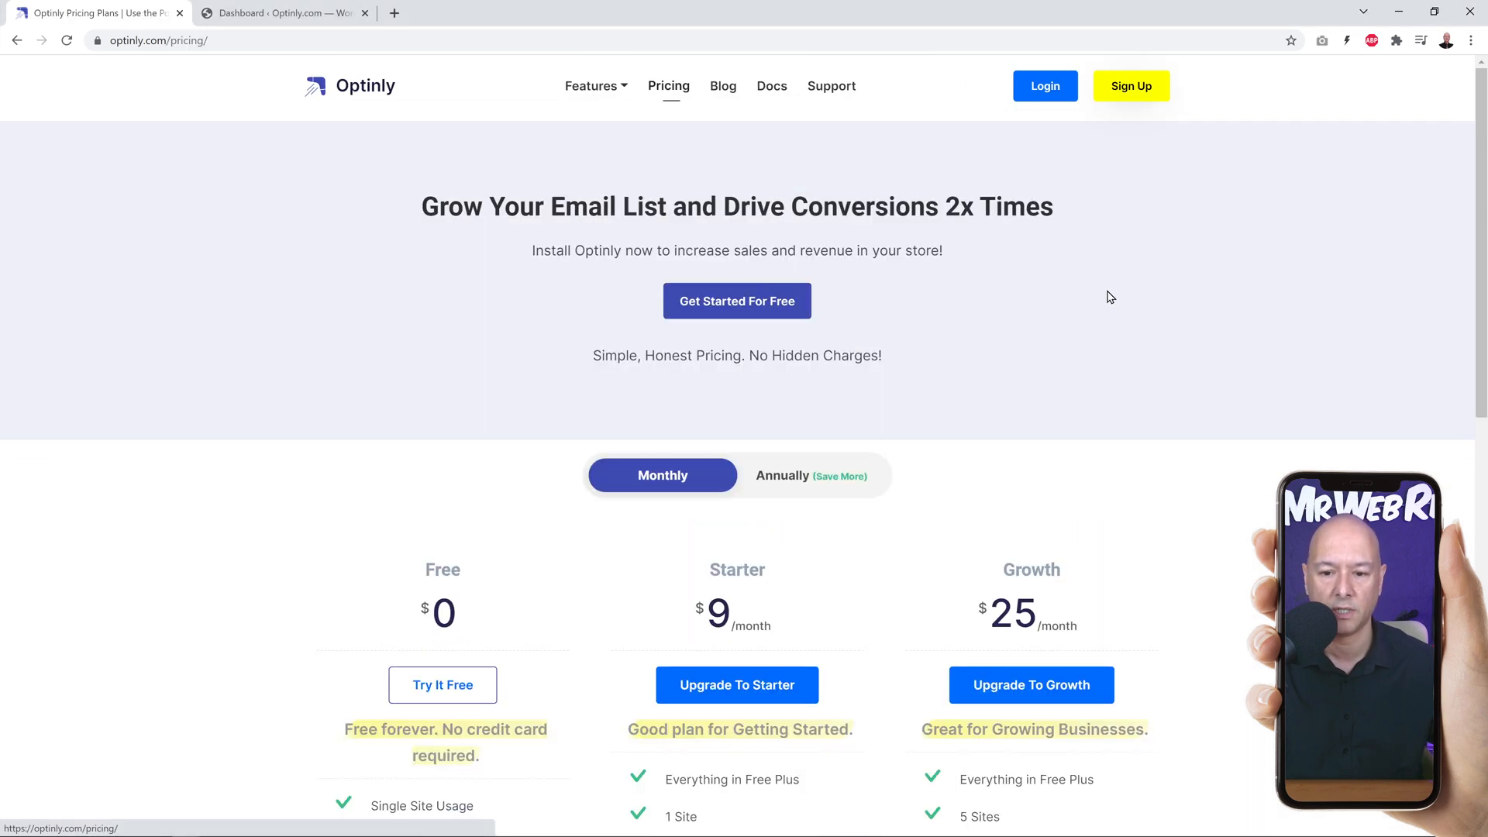
pyautogui.scroll(-2, 1202, 387)
pyautogui.scroll(-3, 1222, 395)
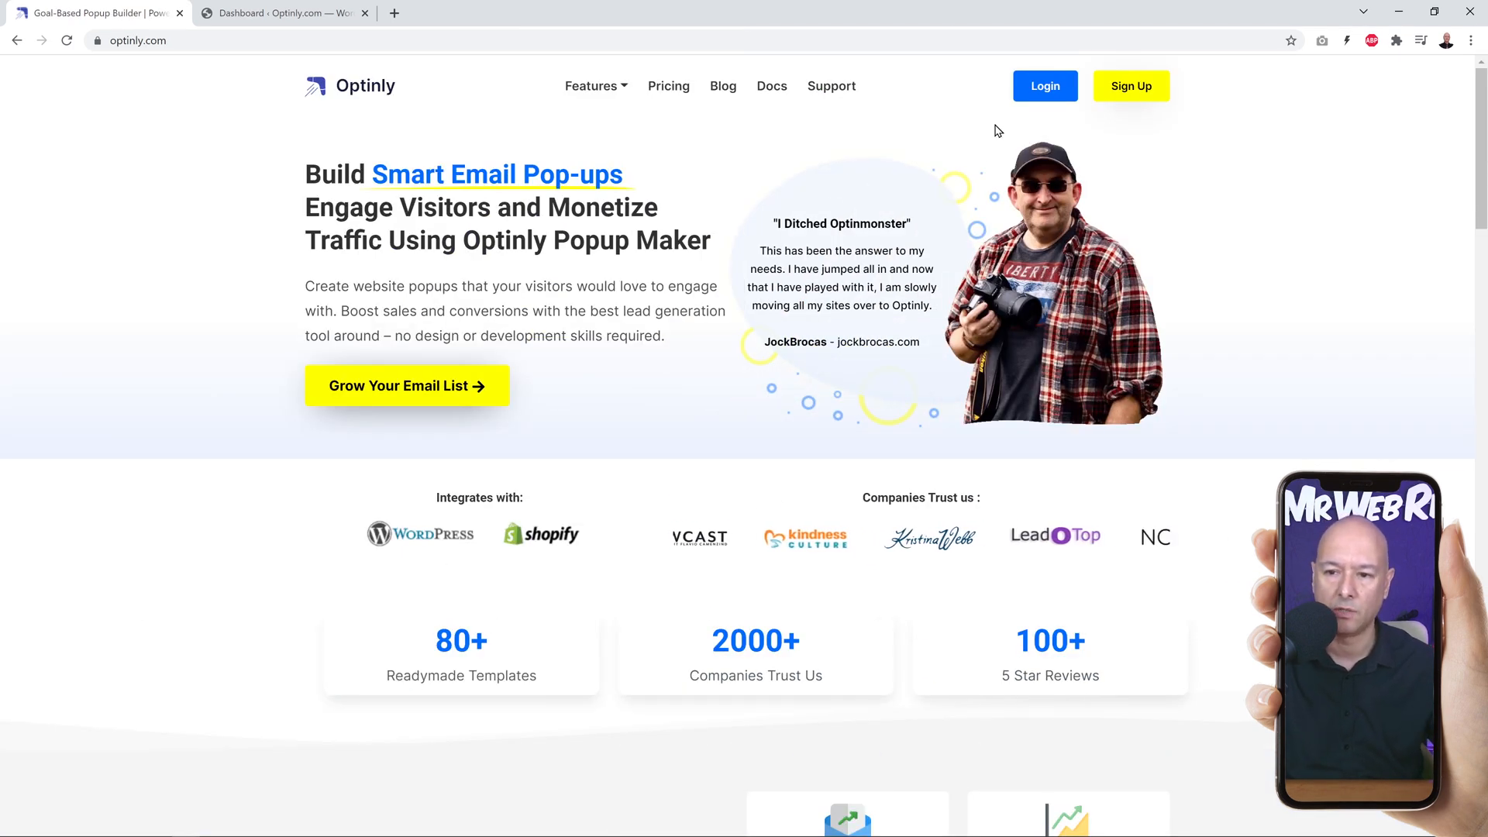
# Step: Log in to Optinly and create a campaign titled "Test Campaign" with the Promote Special Offers intent
pyautogui.click(1055, 87)
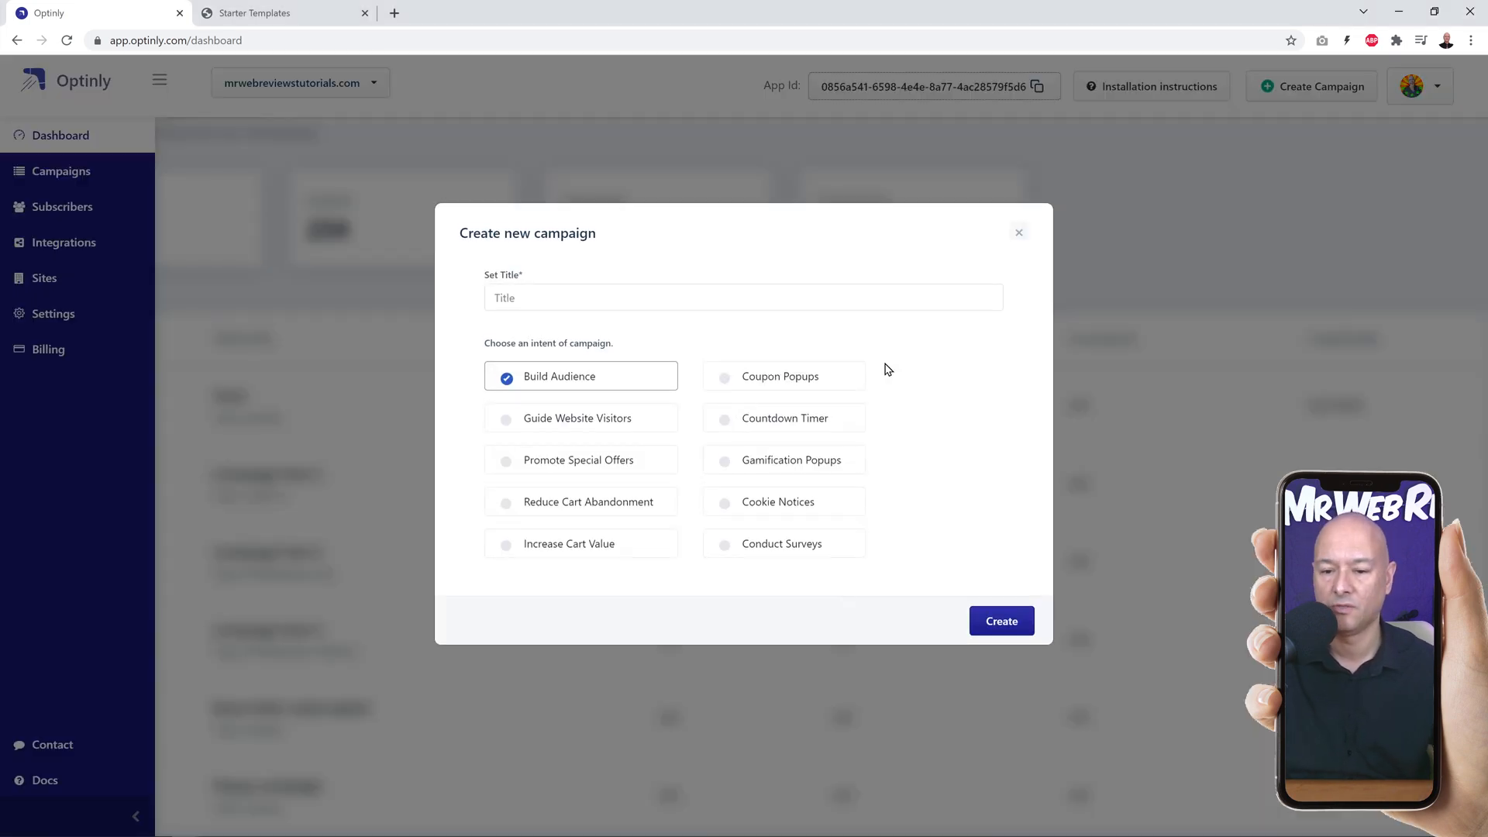
pyautogui.click(555, 302)
pyautogui.write('Test Campaign')
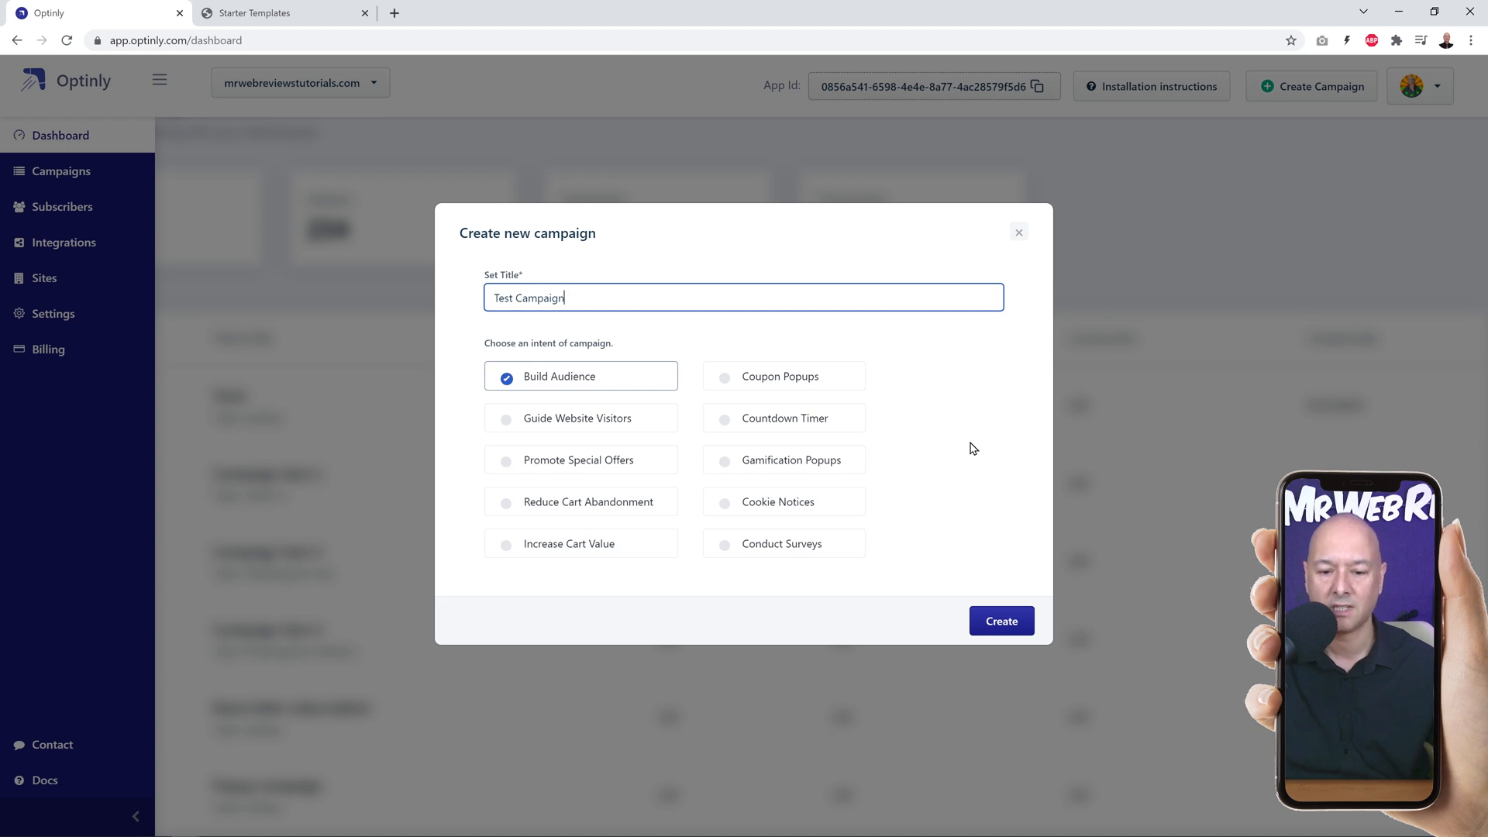
pyautogui.click(510, 467)
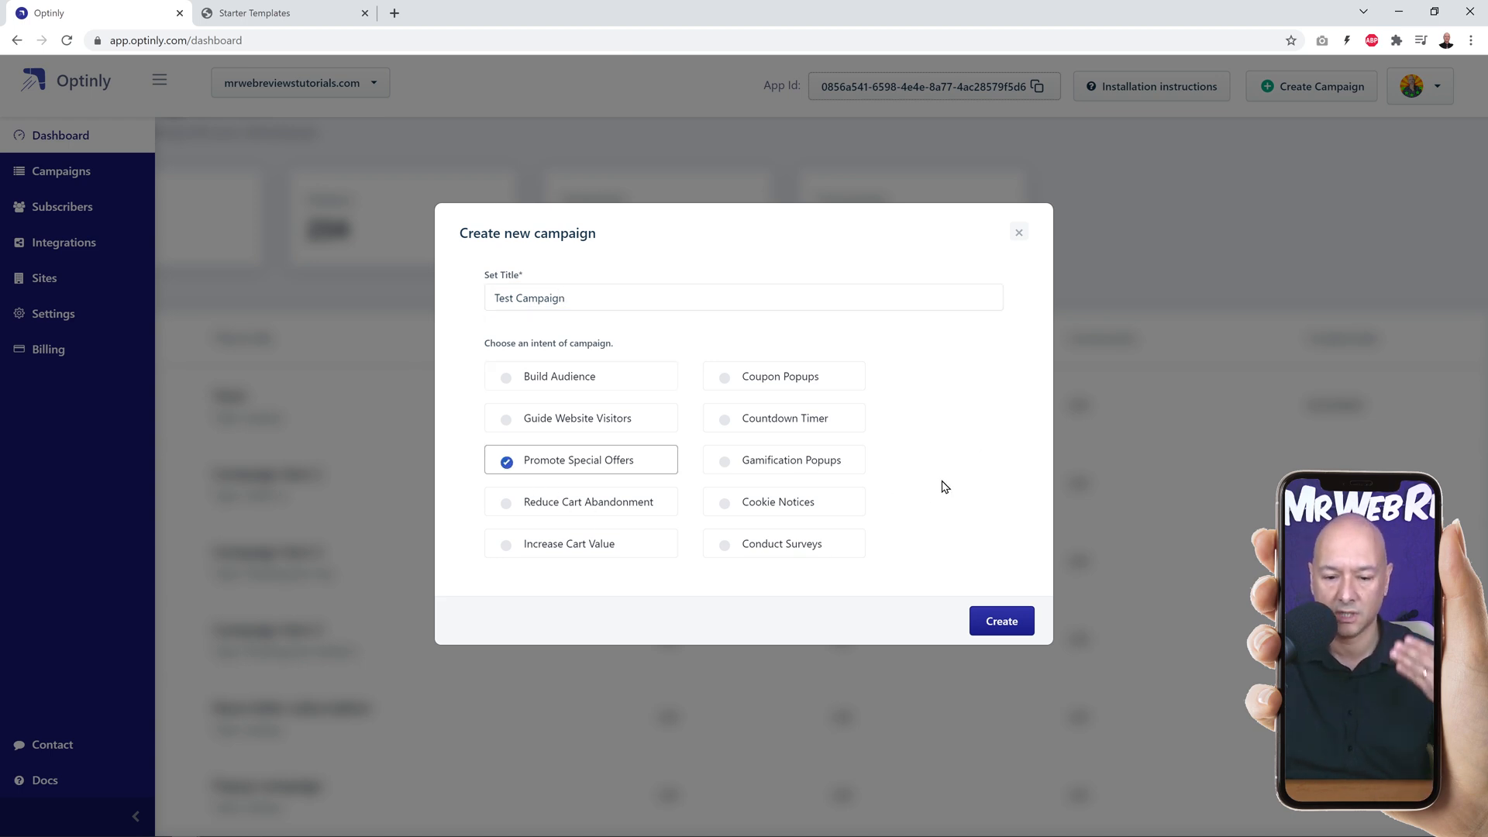
pyautogui.click(1002, 625)
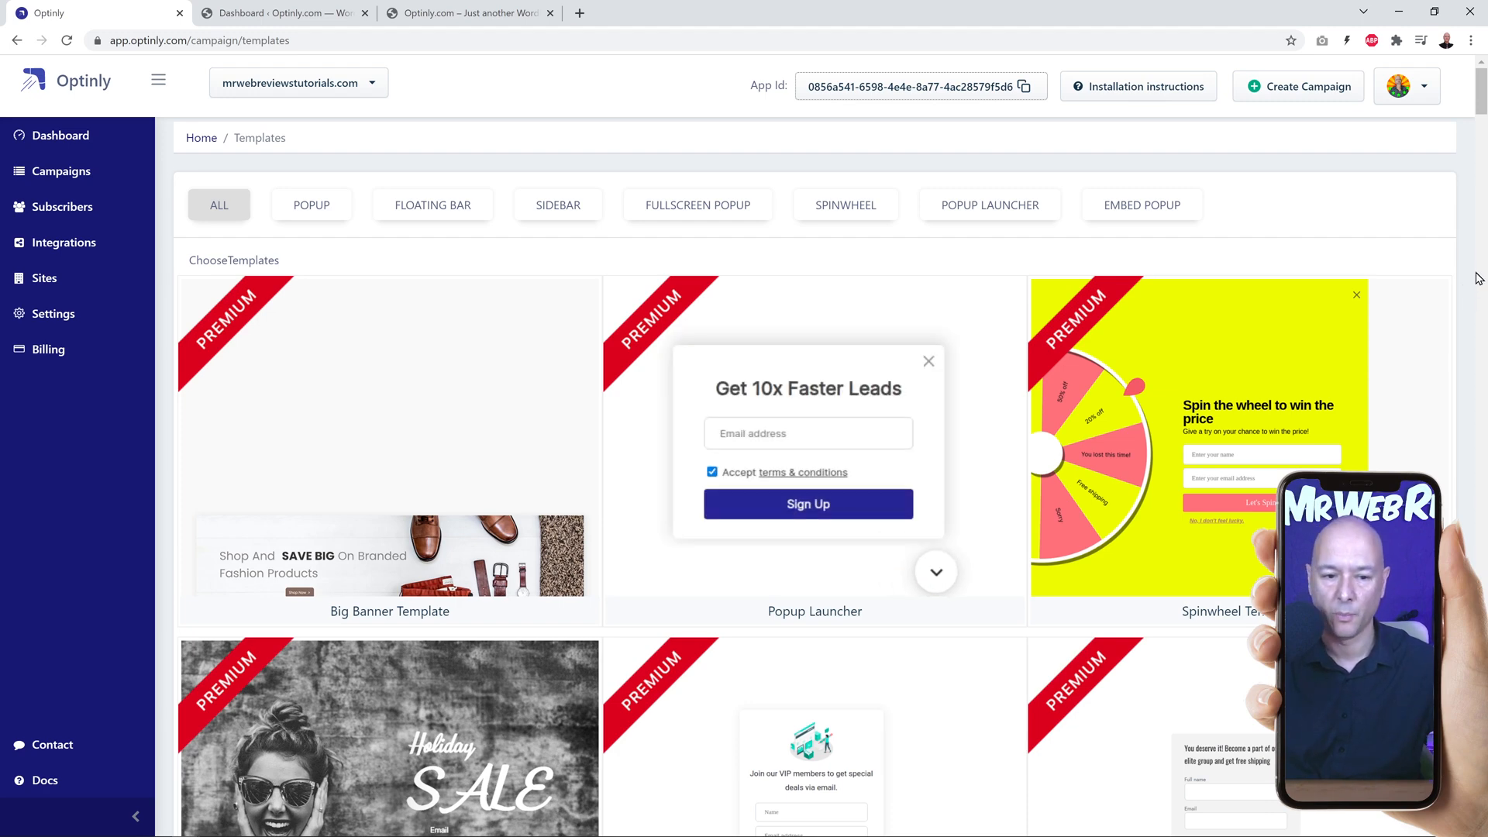
# Step: Browse the full gallery of campaign templates
pyautogui.scroll(-17, 1478, 277)
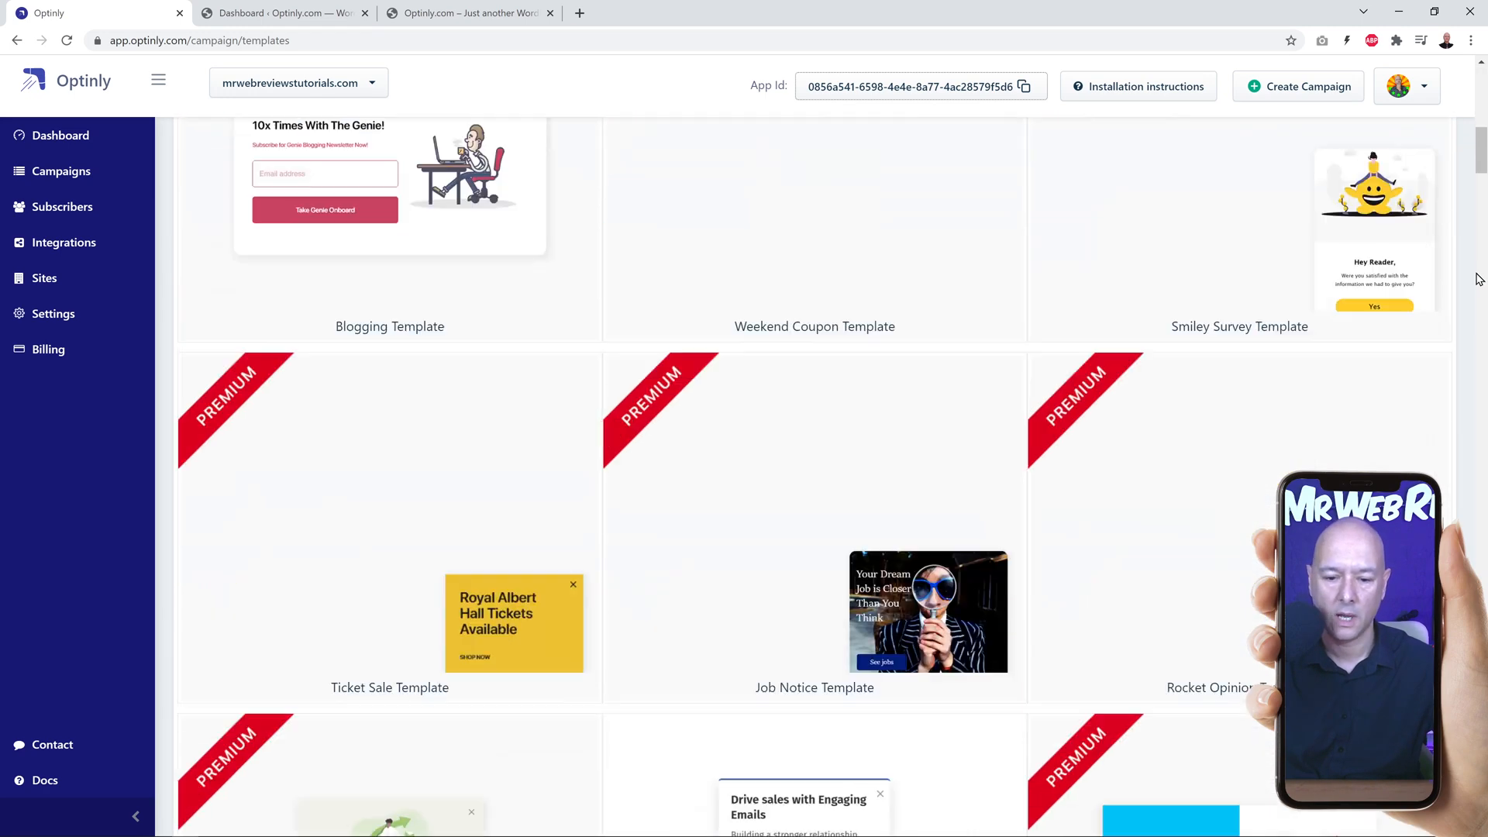
pyautogui.scroll(-15, 1479, 277)
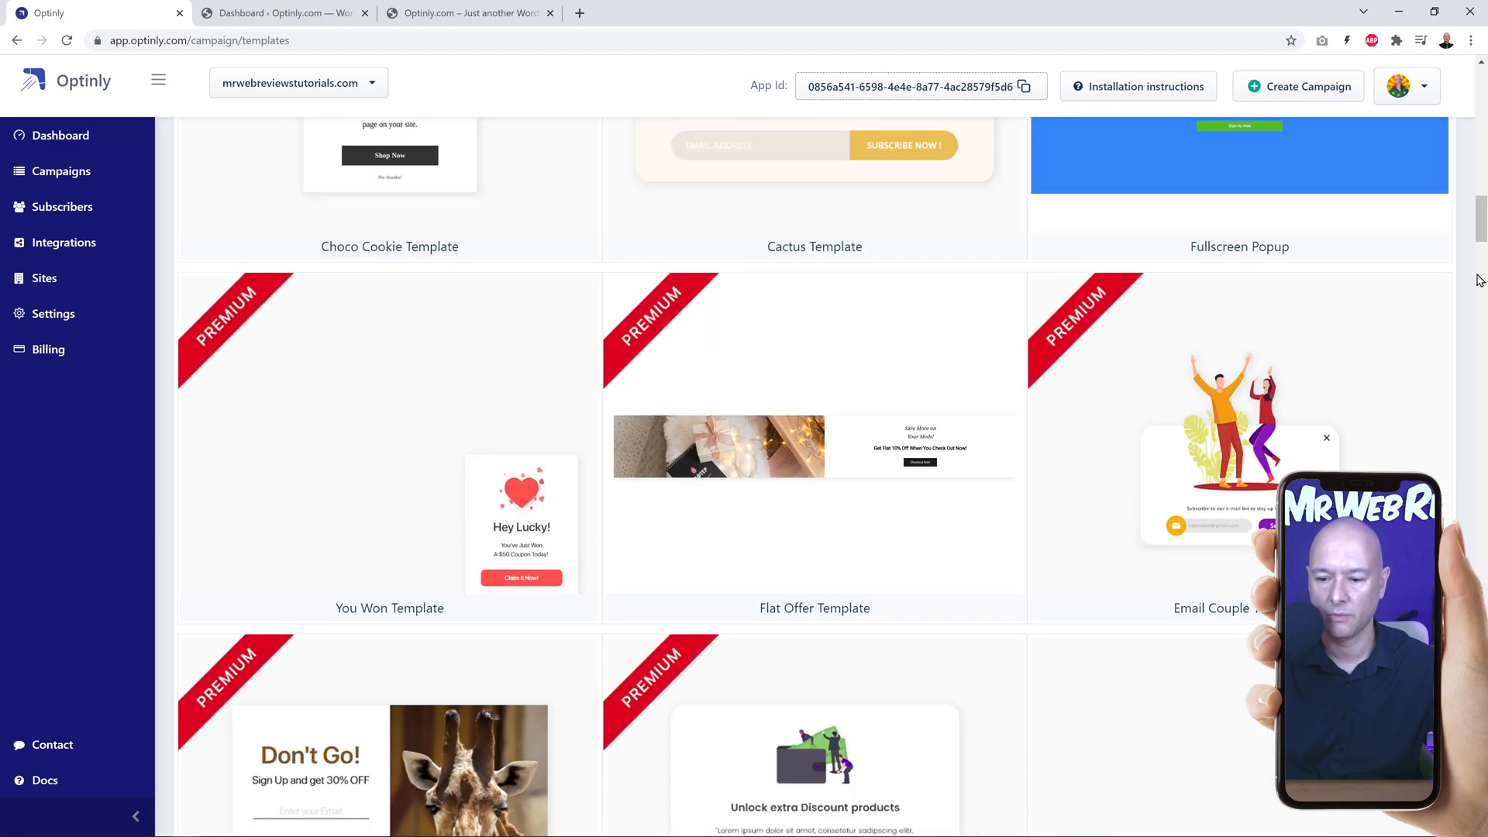
pyautogui.scroll(-5, 1478, 277)
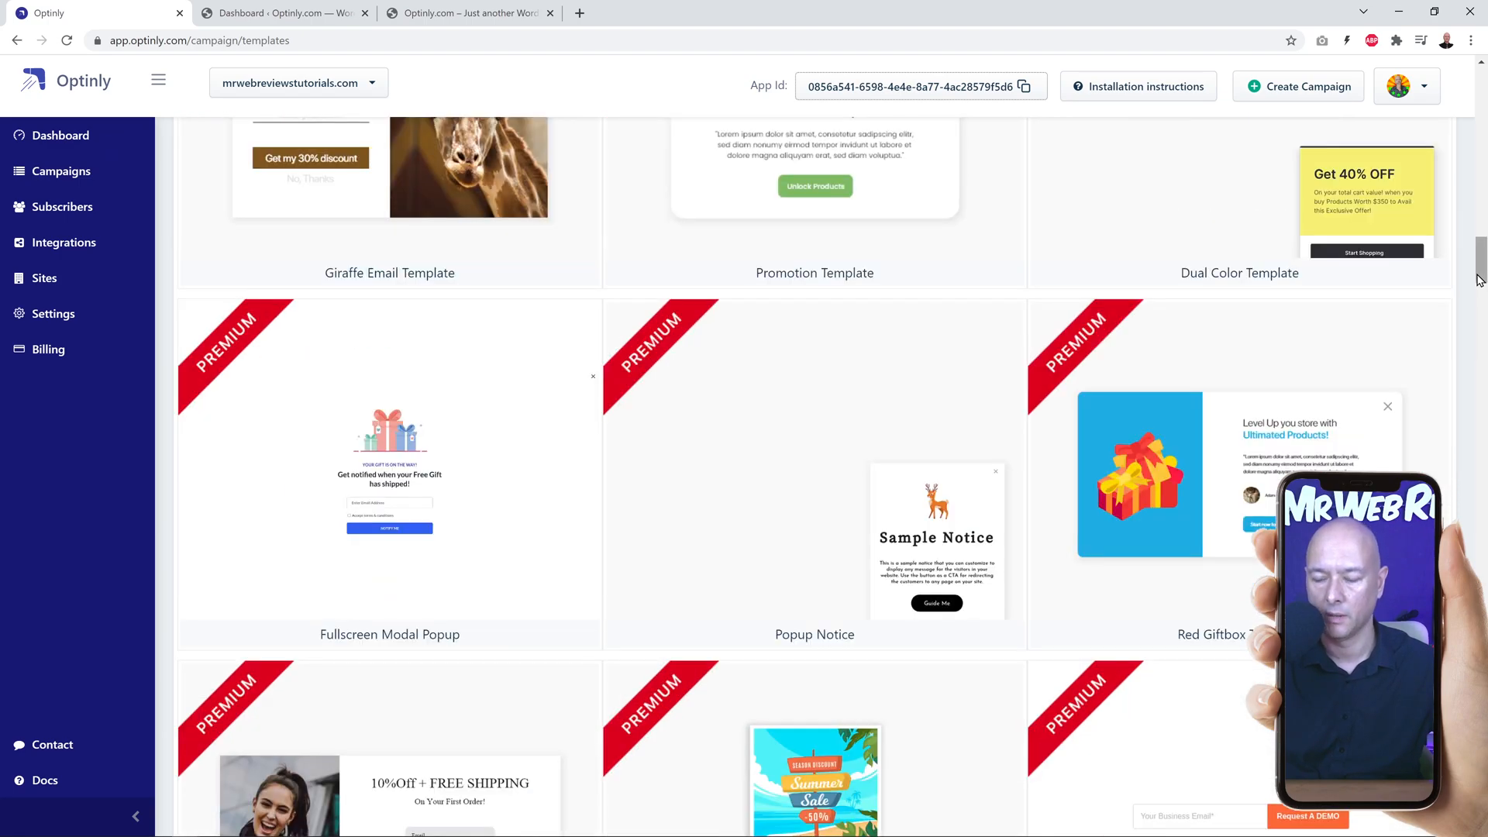
pyautogui.scroll(20, 1478, 278)
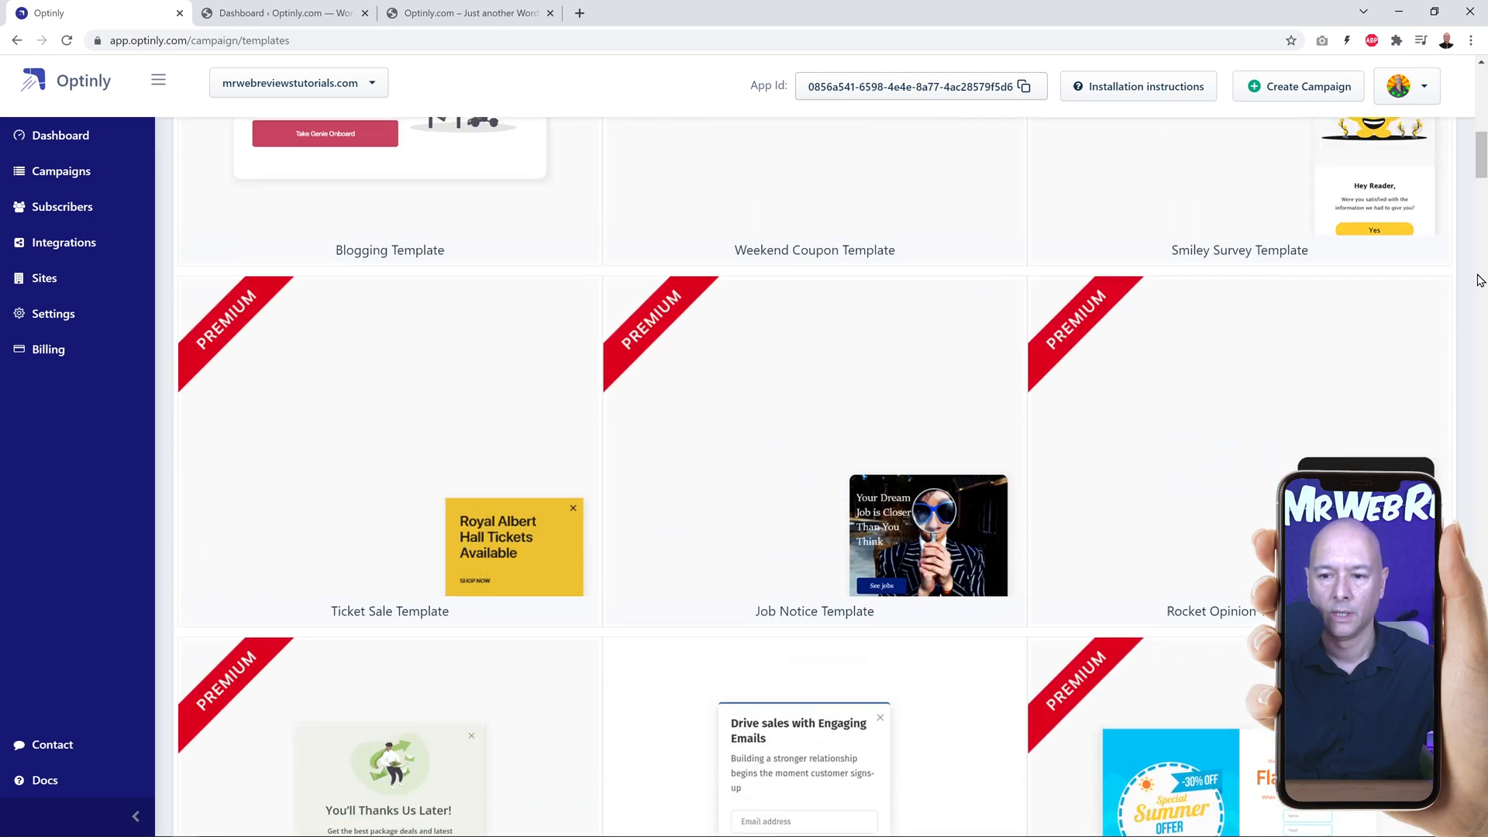
pyautogui.scroll(5, 1478, 278)
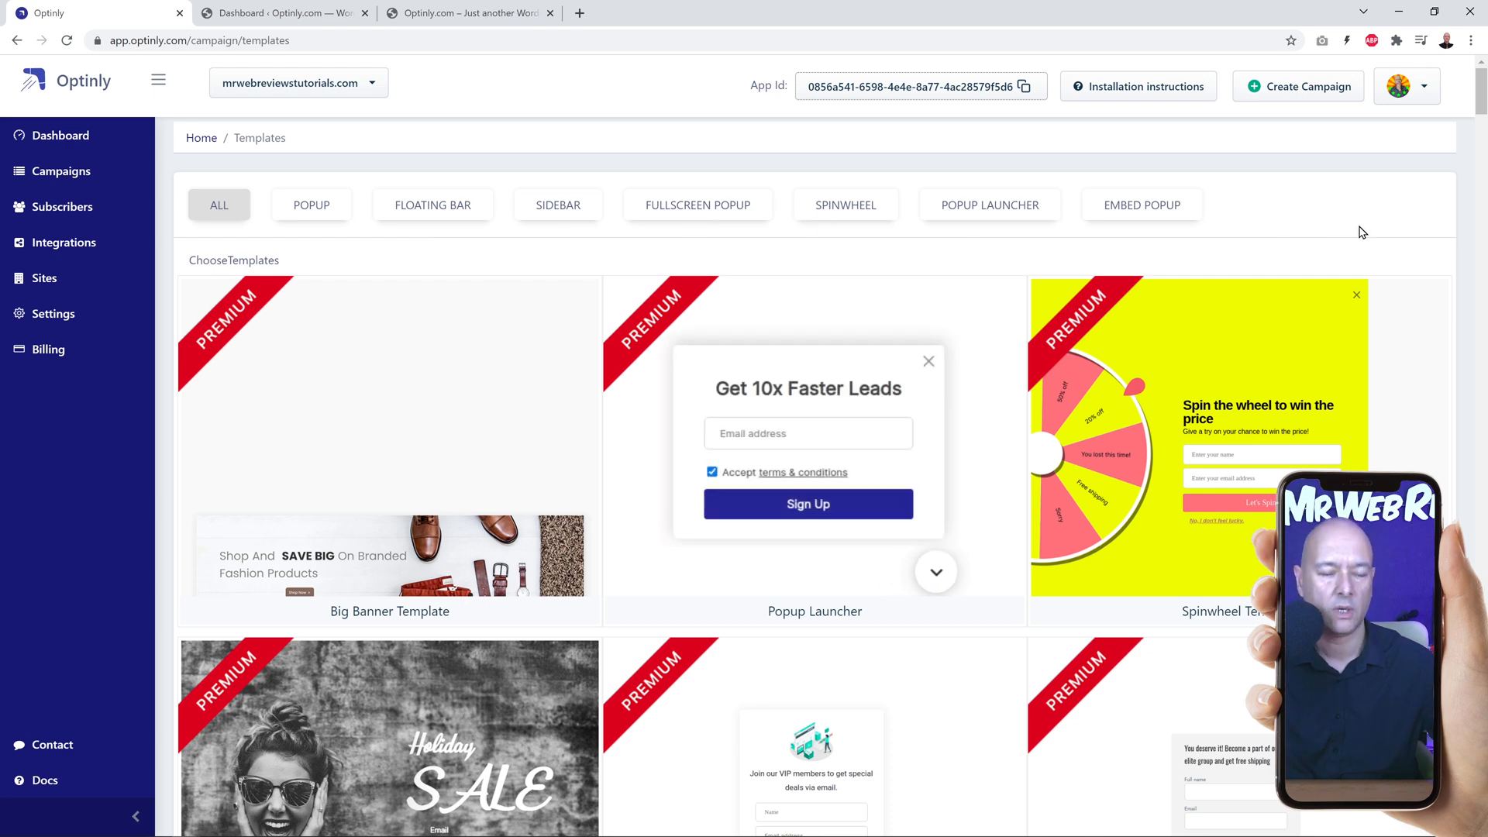
# Step: Switch to the Flawless skincare store site and look over its home page and New Arrivals products
pyautogui.click(468, 14)
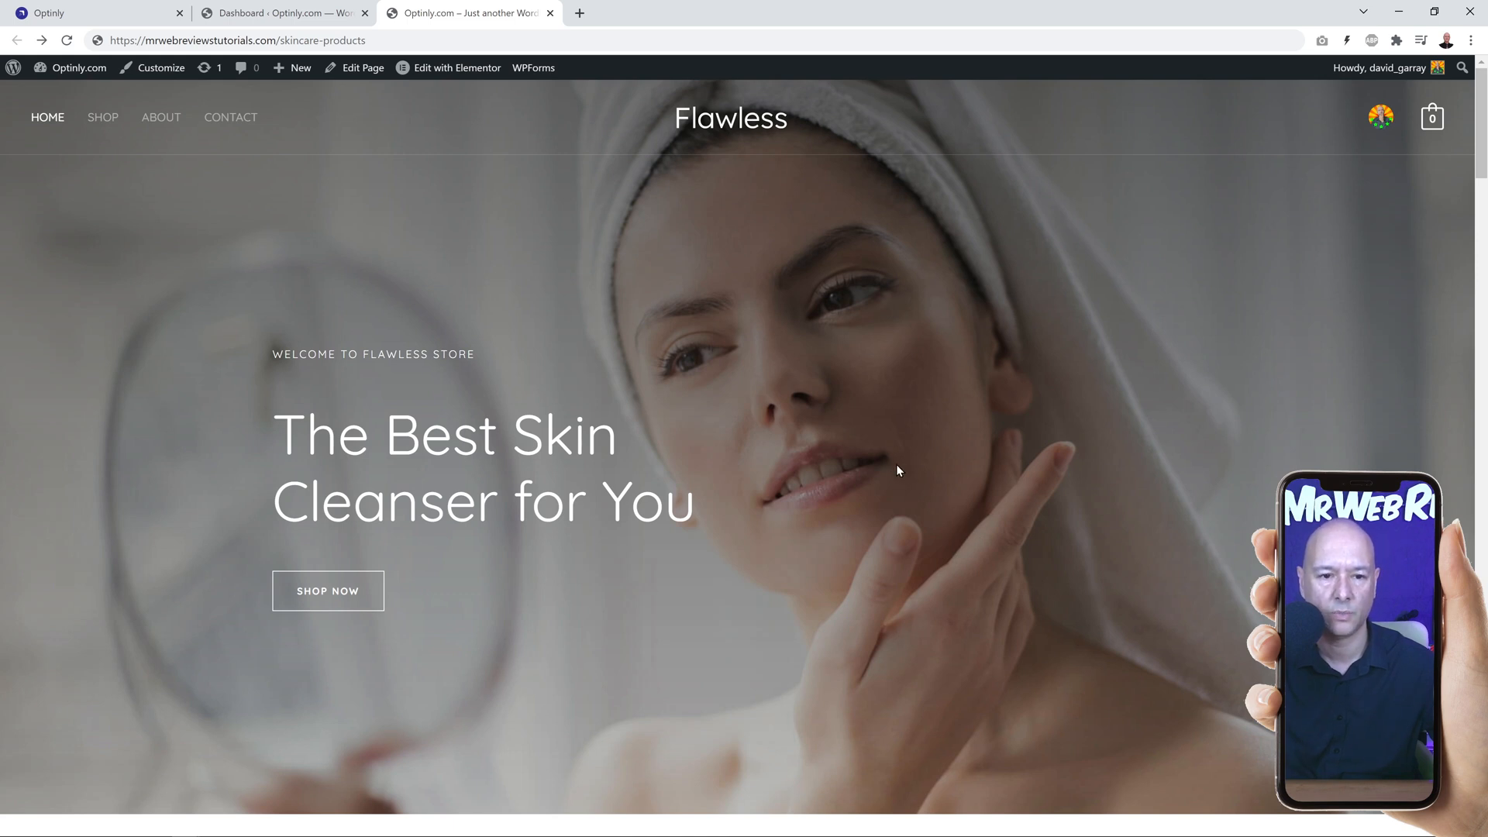
pyautogui.scroll(-8, 1101, 422)
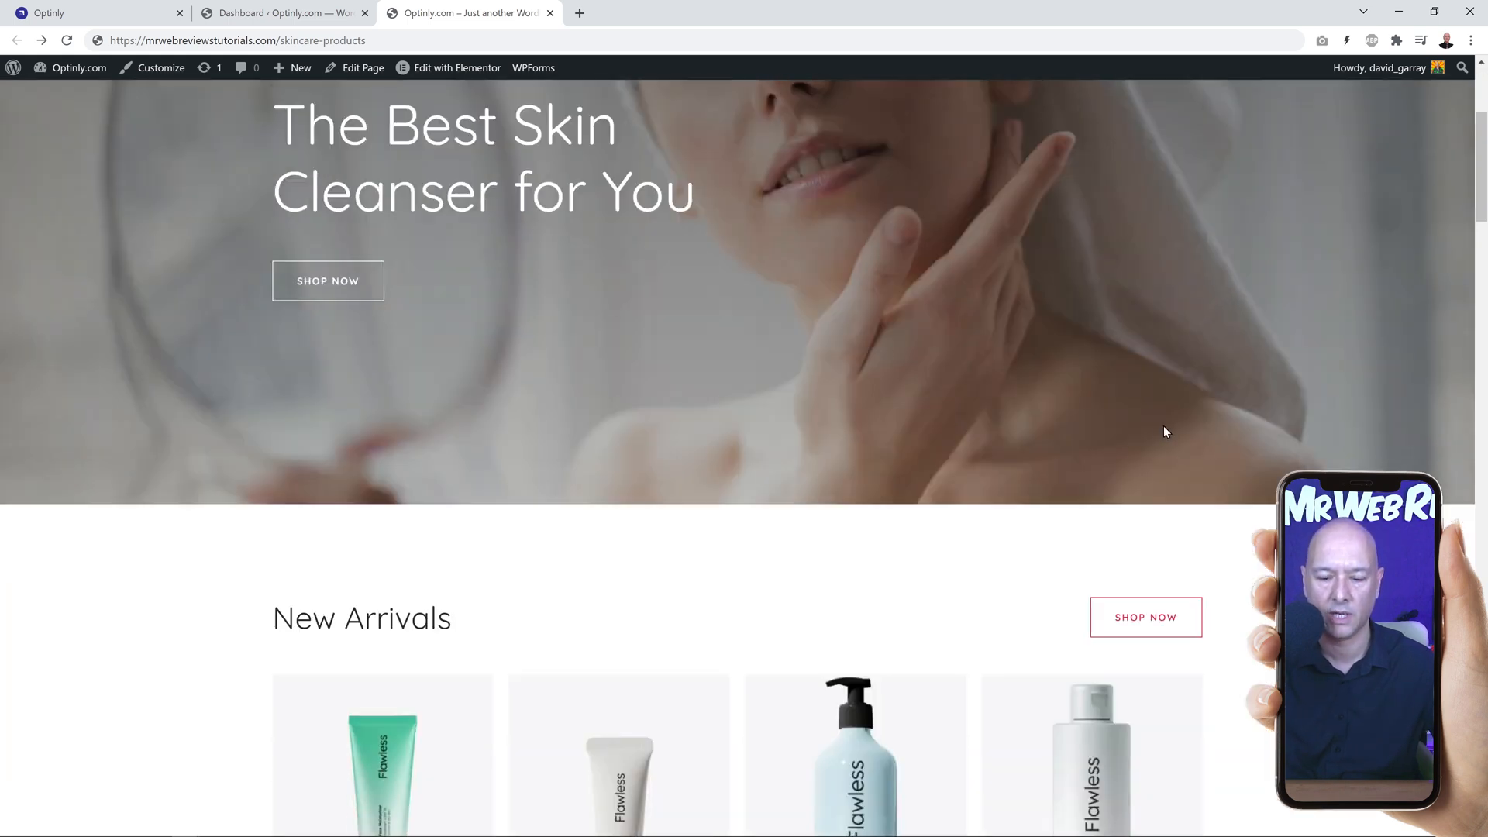
pyautogui.scroll(-2, 1279, 438)
pyautogui.scroll(-1, 1286, 419)
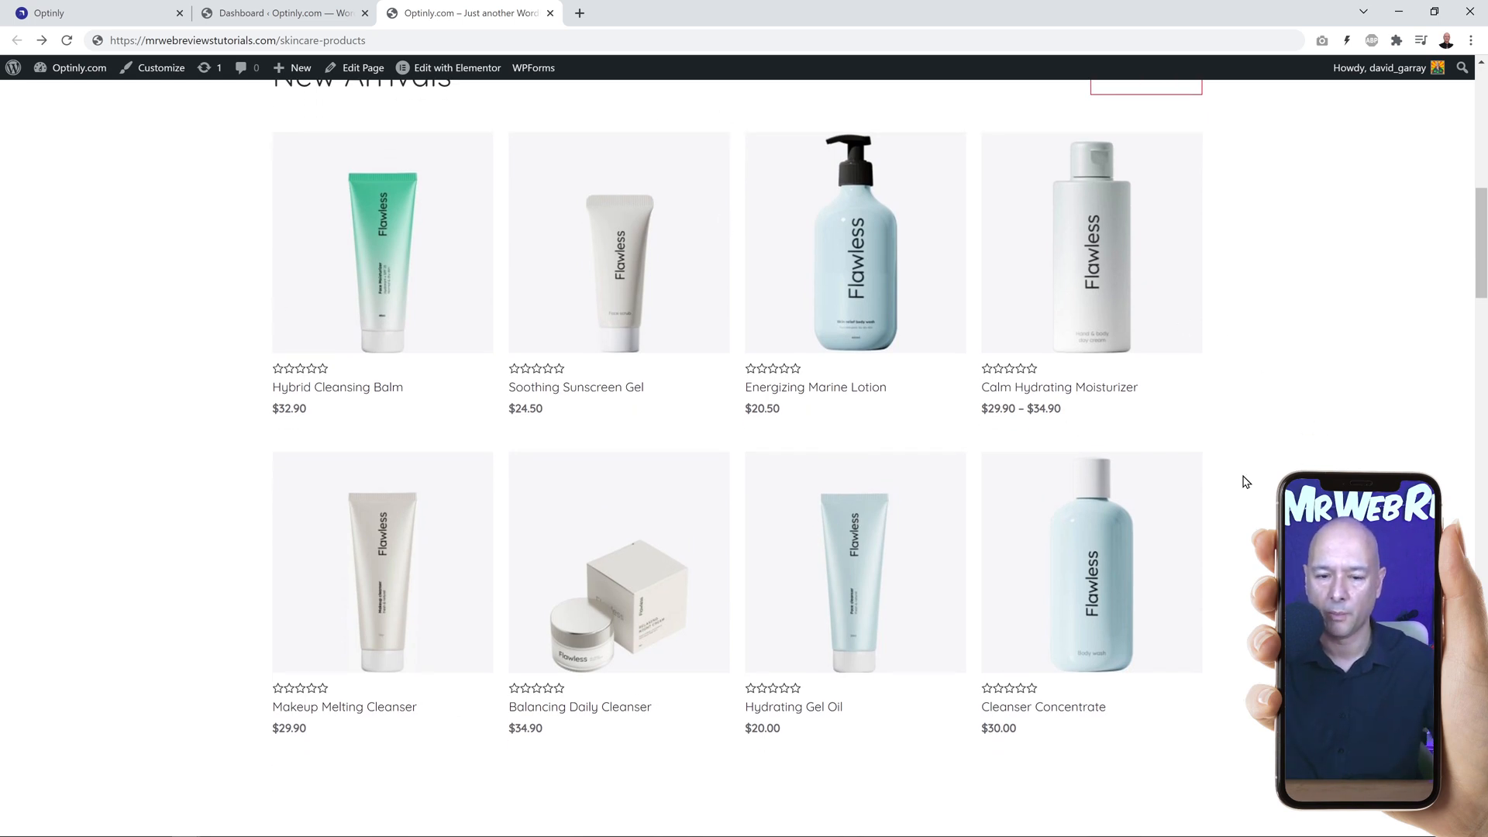
# Step: Back in Optinly, filter the templates to fullscreen popups and use the Holiday Sale Coupon Template
pyautogui.click(86, 13)
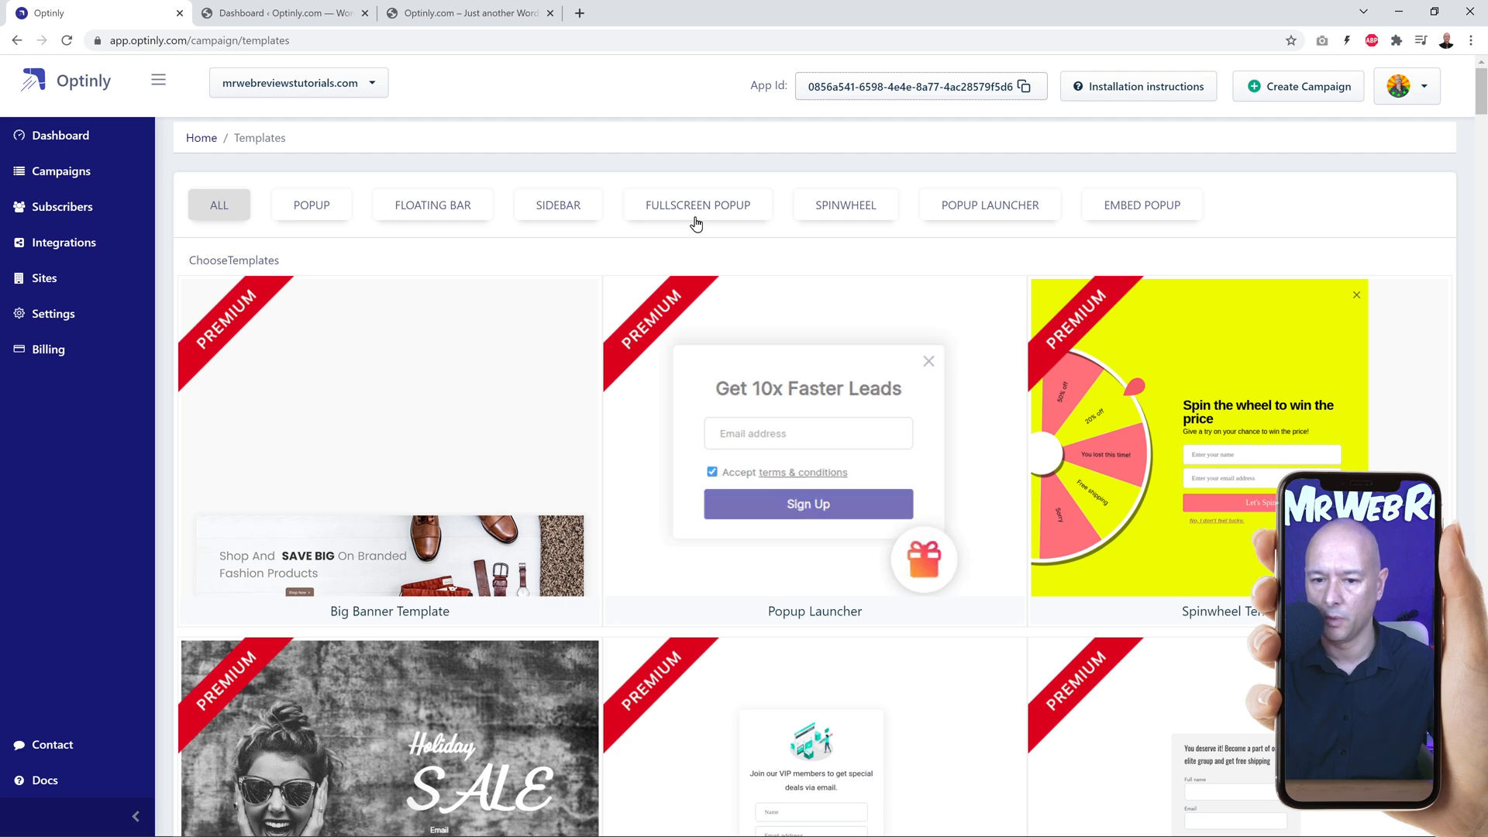
pyautogui.click(698, 226)
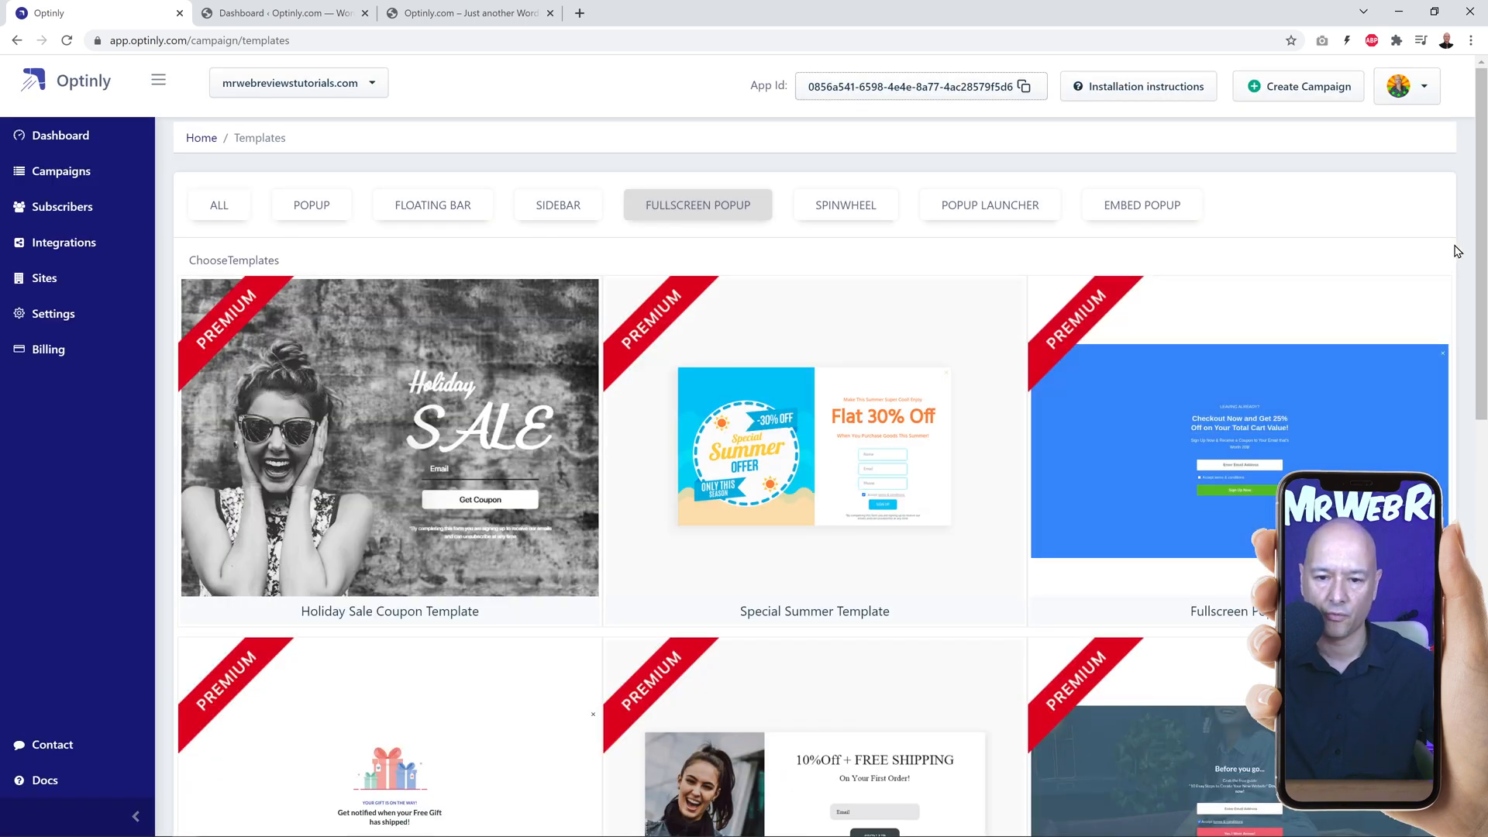
pyautogui.scroll(-11, 1472, 259)
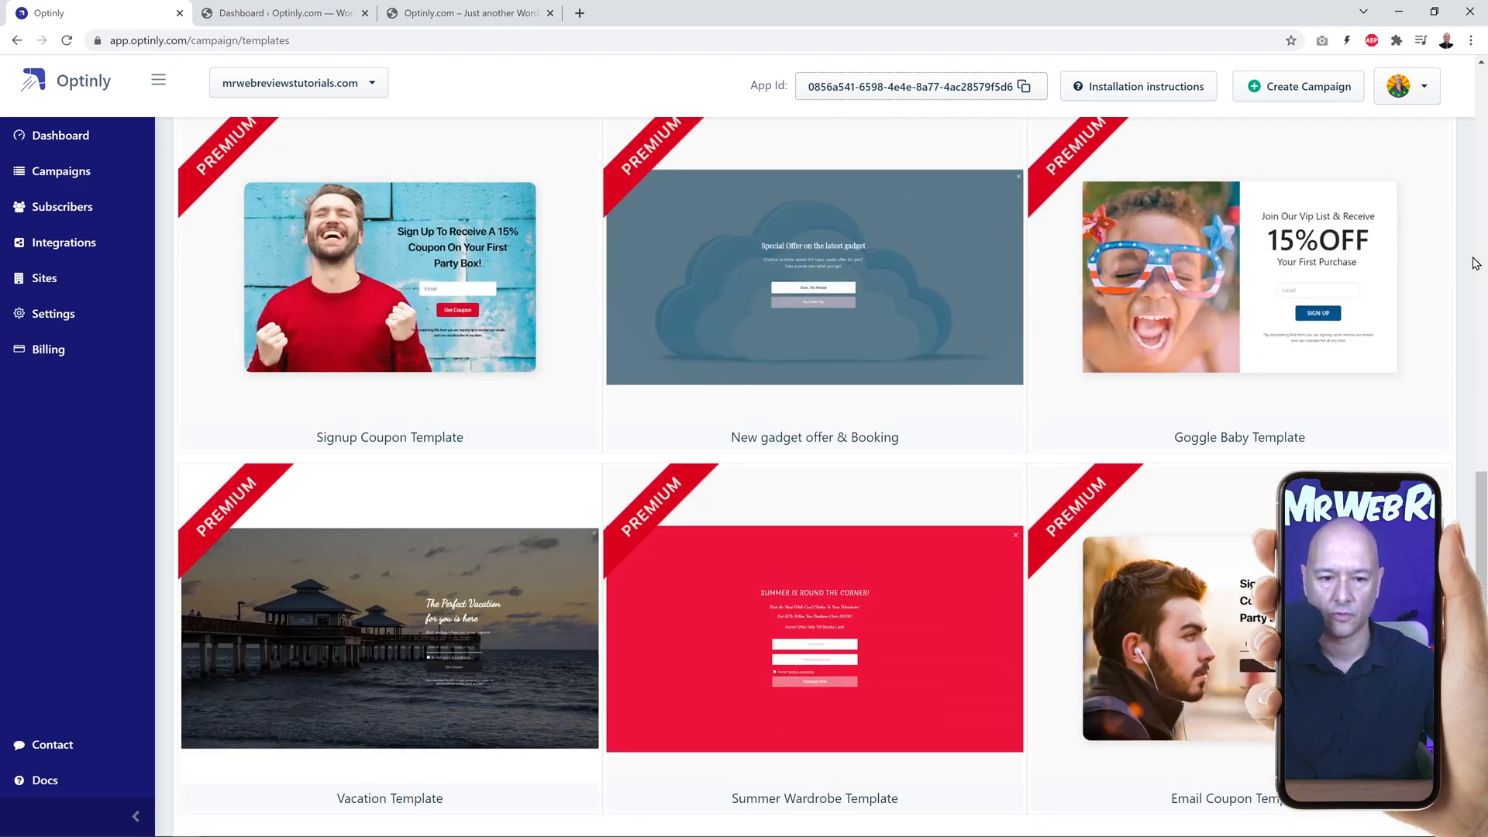
pyautogui.scroll(10, 1475, 264)
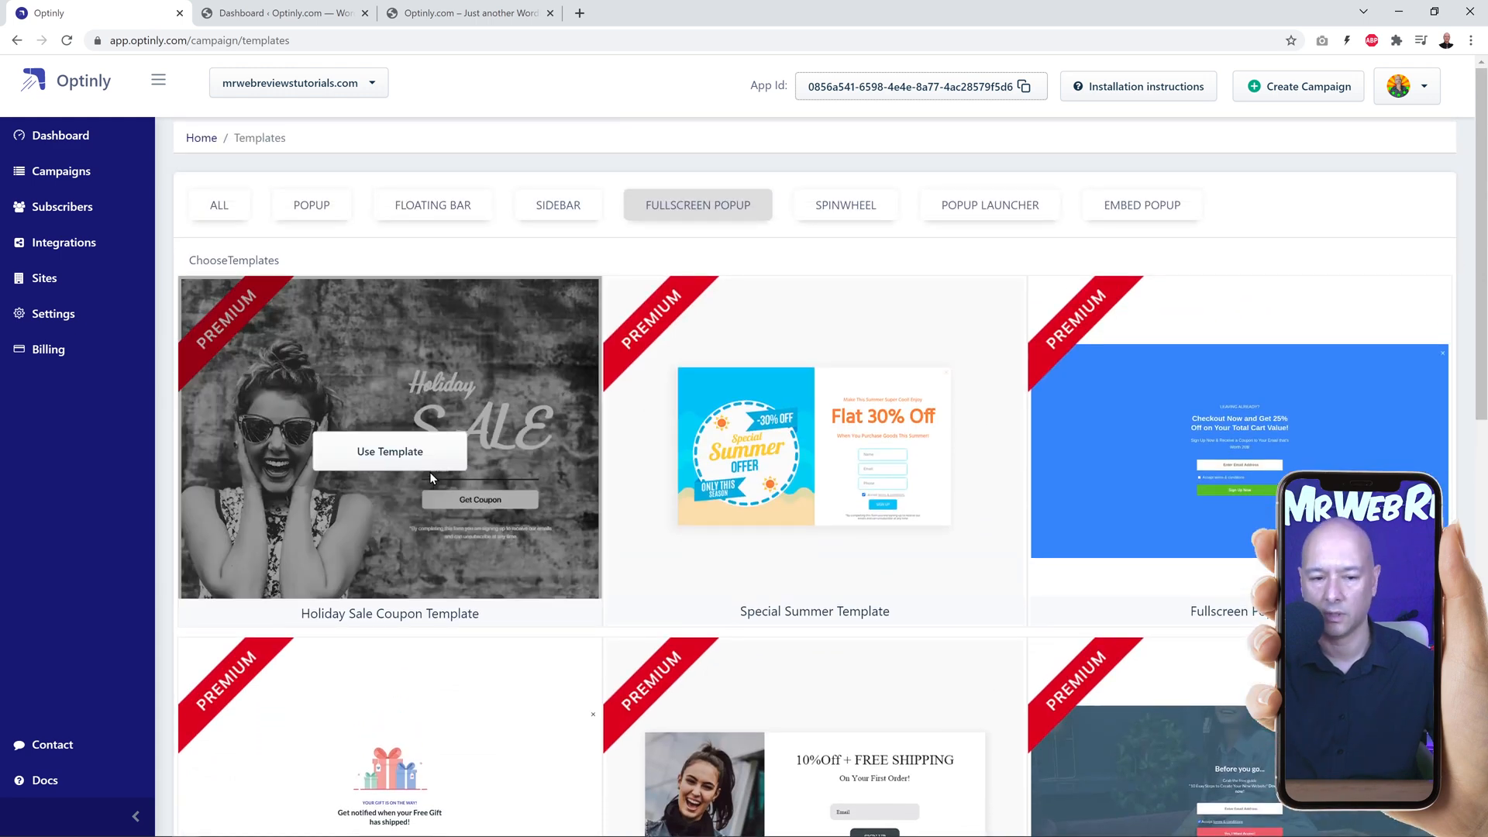
pyautogui.click(390, 451)
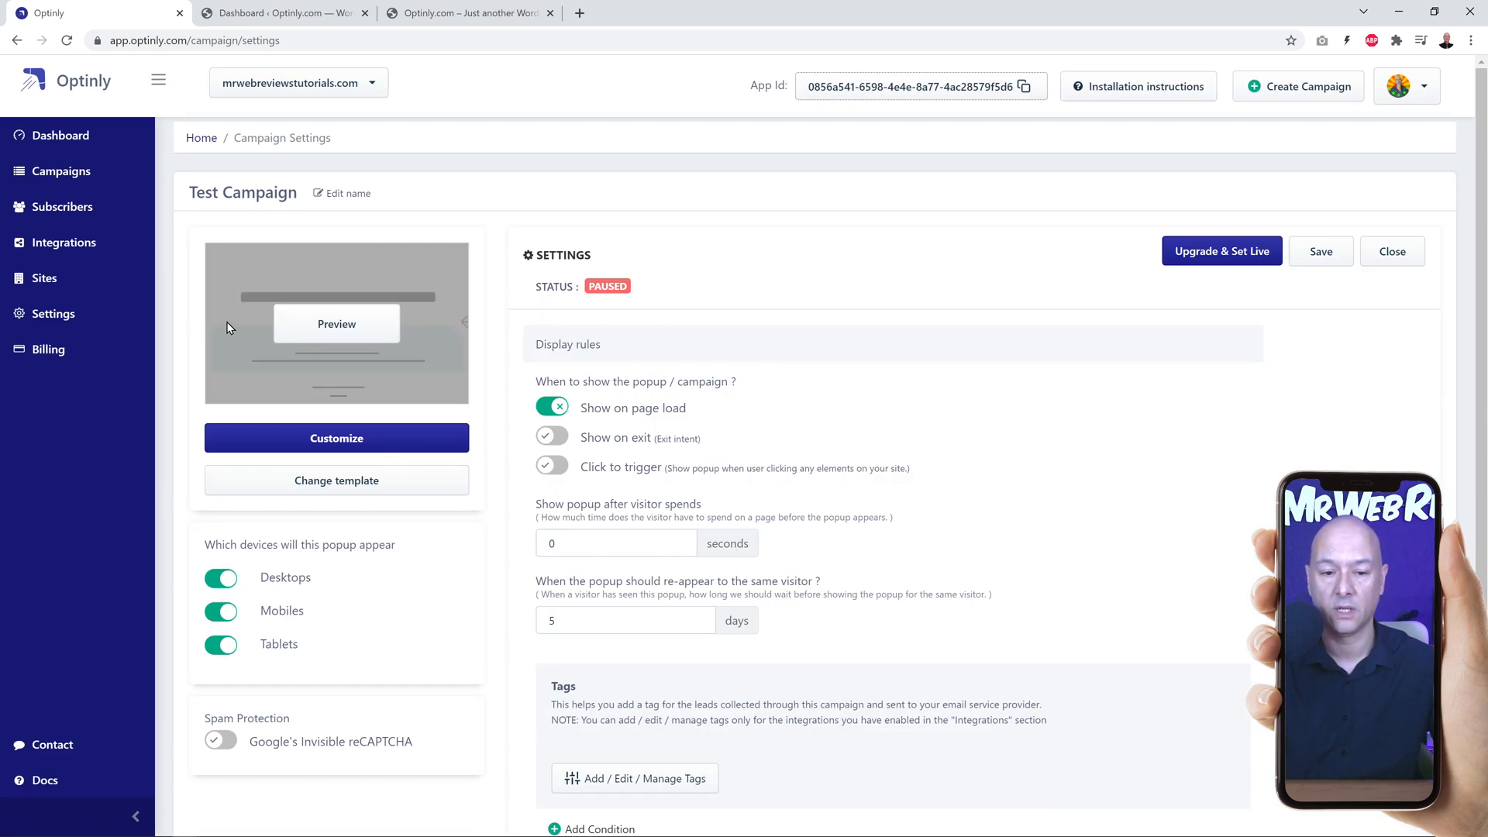
# Step: Preview the Test Campaign popup, check its whole layout and close the preview
pyautogui.click(351, 329)
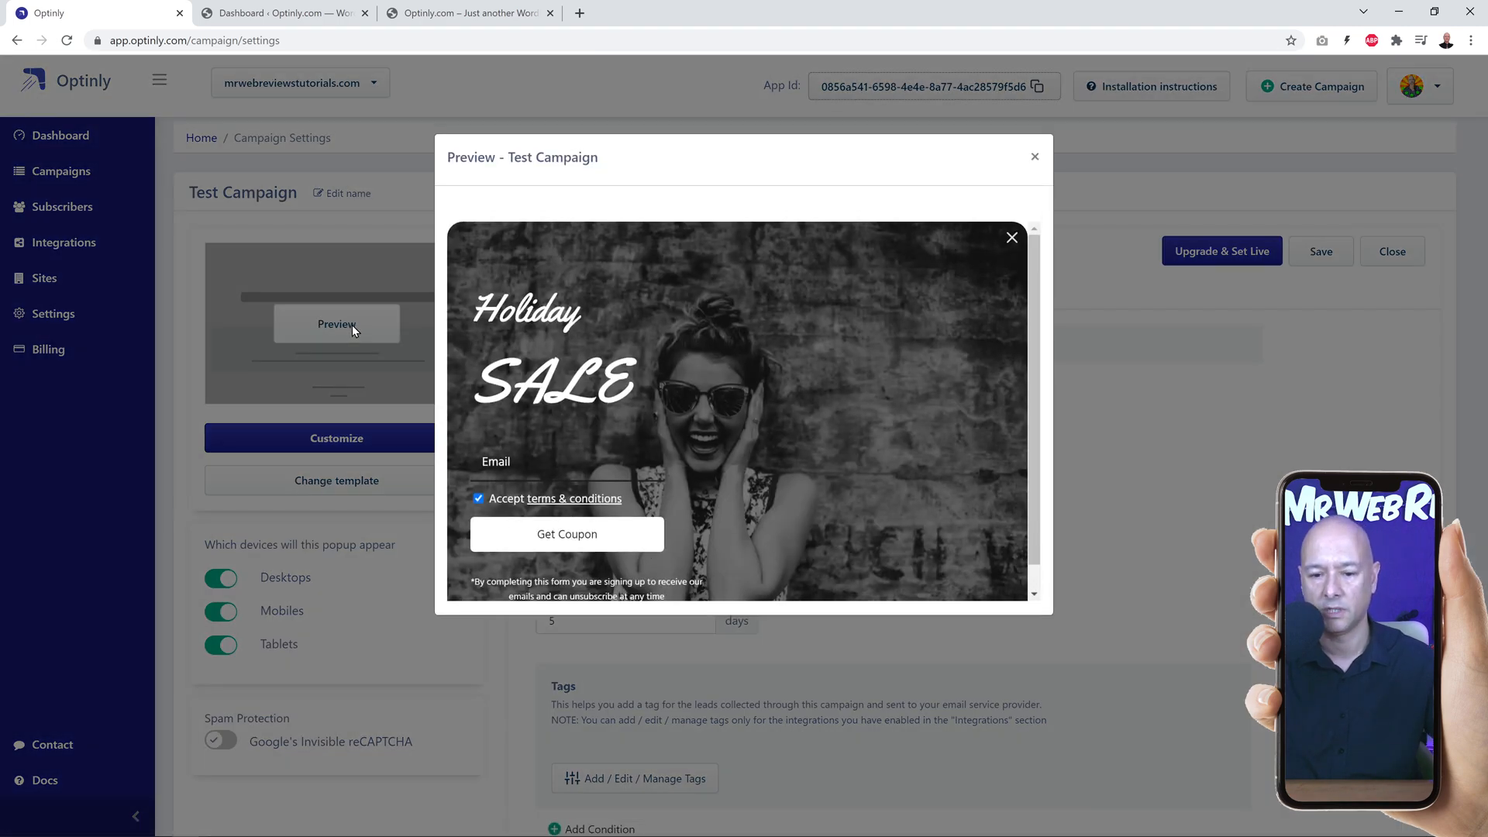
pyautogui.scroll(-1, 997, 505)
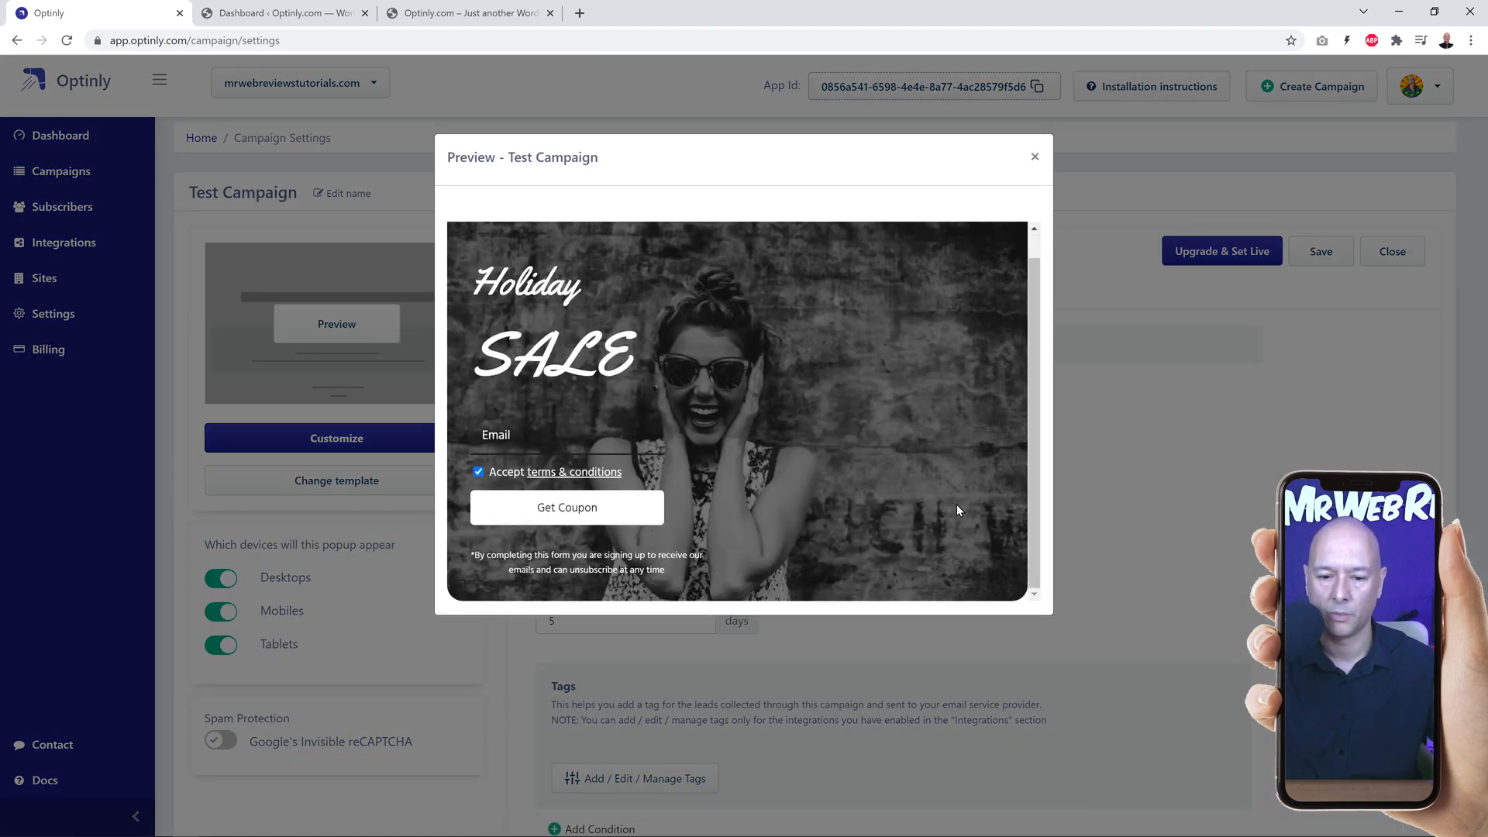
pyautogui.scroll(1, 952, 510)
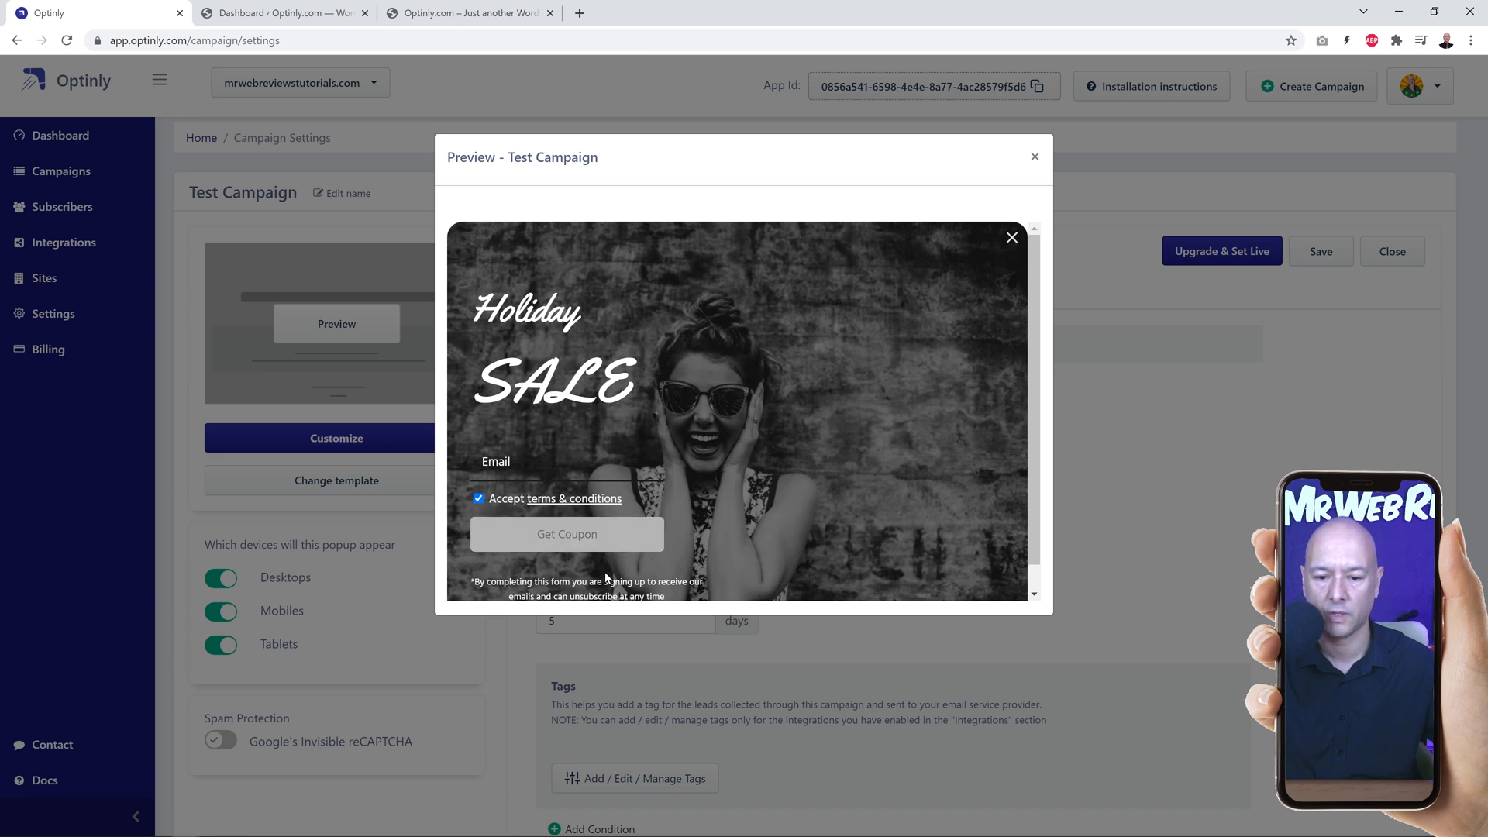
pyautogui.scroll(-1, 686, 542)
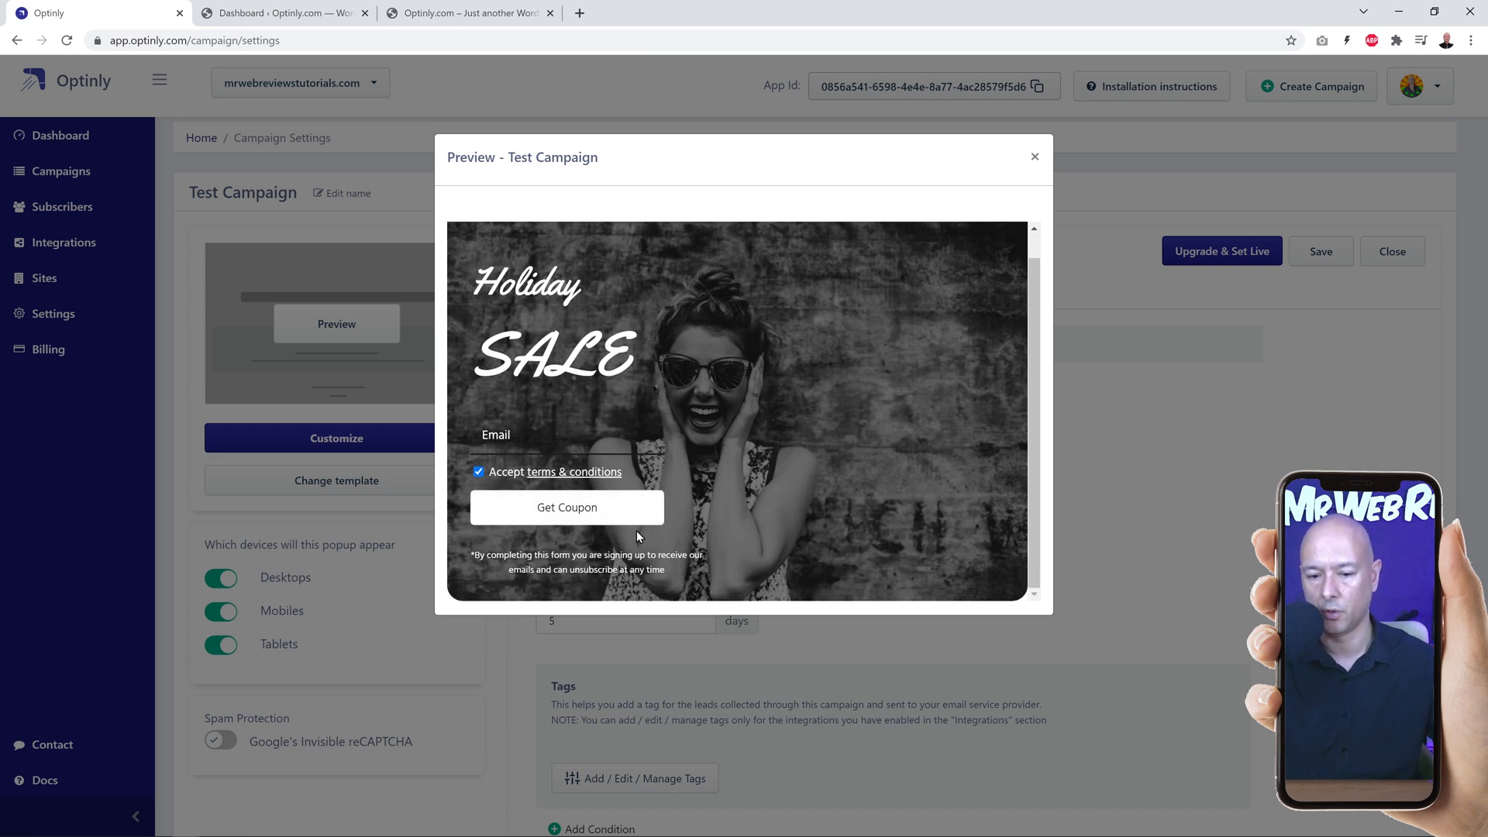
pyautogui.click(1034, 159)
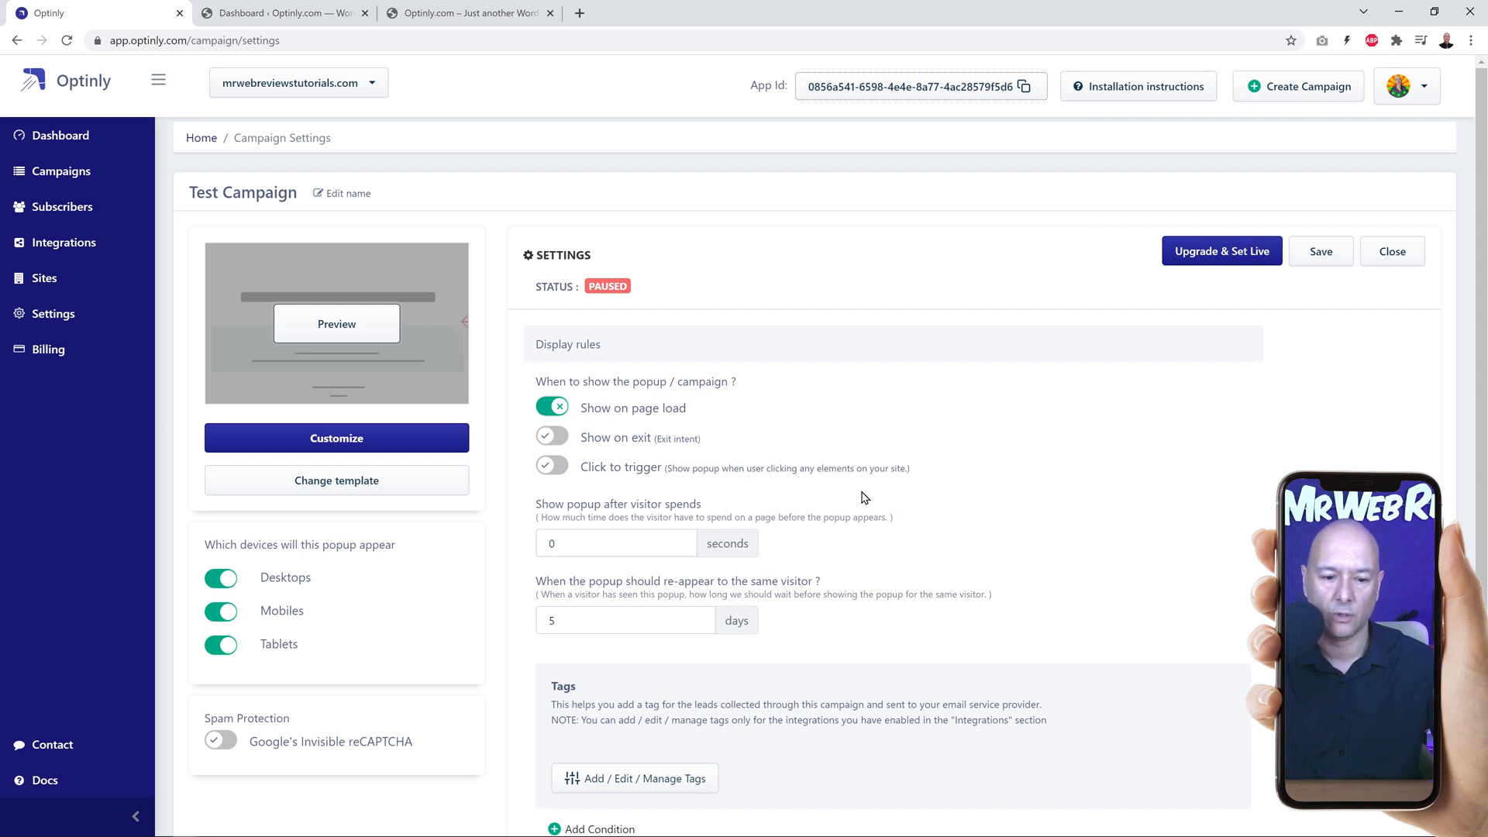
# Step: Open the popup design for customizing and change the title's second line to "Specials" so it reads "Holiday Specials"
pyautogui.click(369, 450)
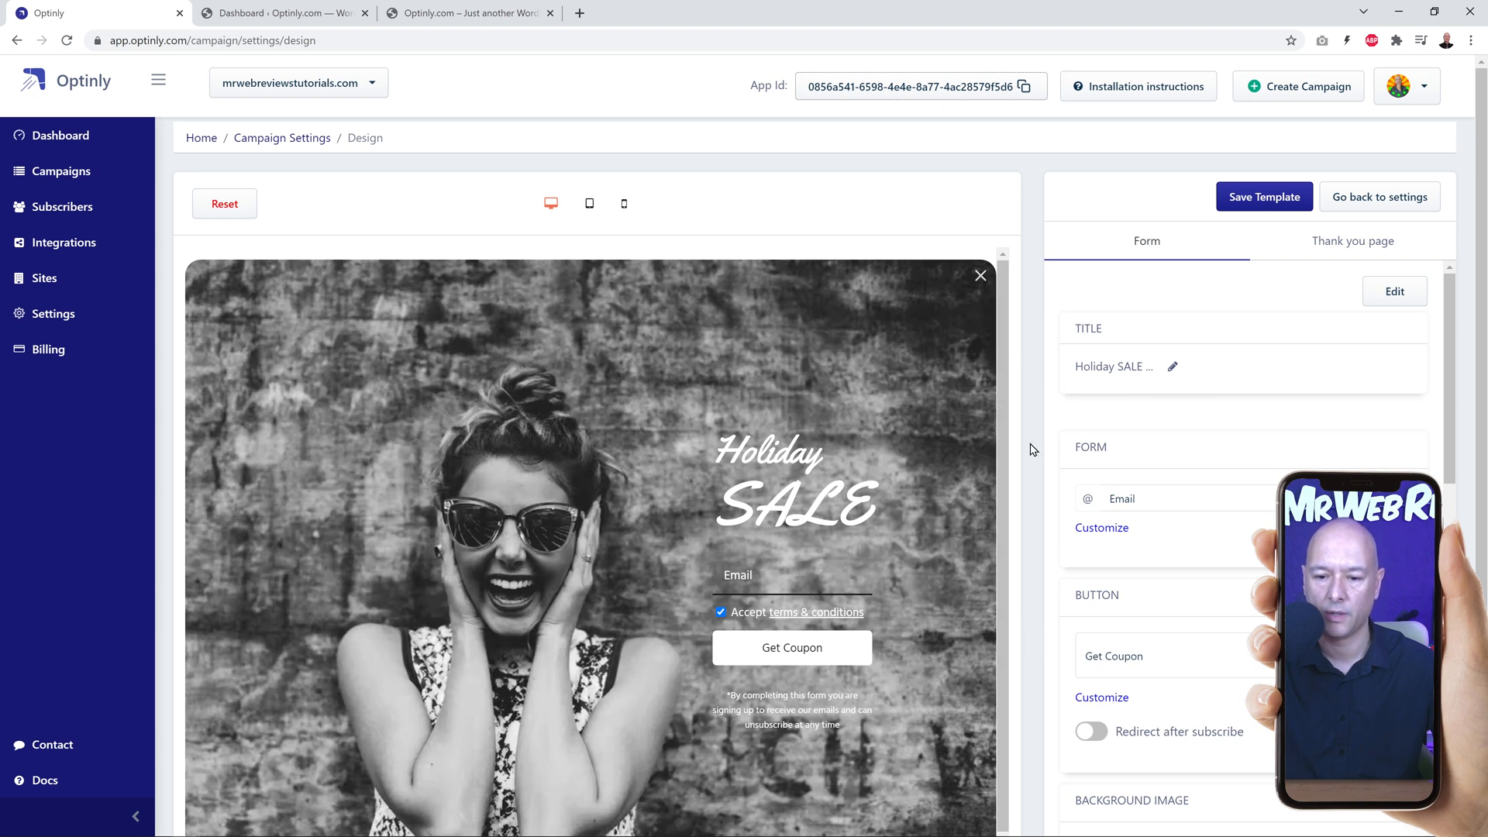
pyautogui.scroll(-1, 1034, 446)
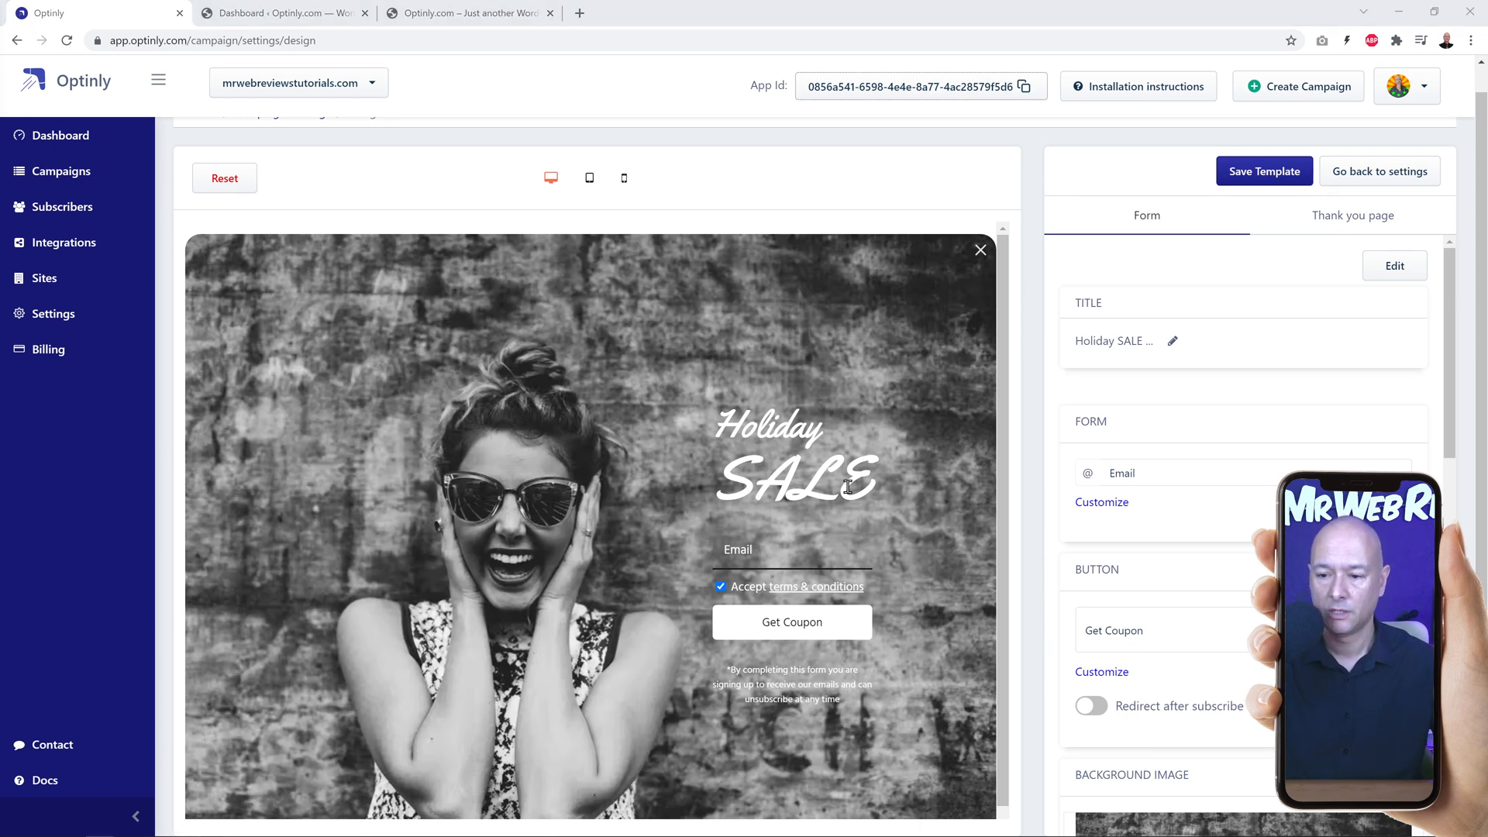
pyautogui.click(1173, 343)
pyautogui.click(1175, 346)
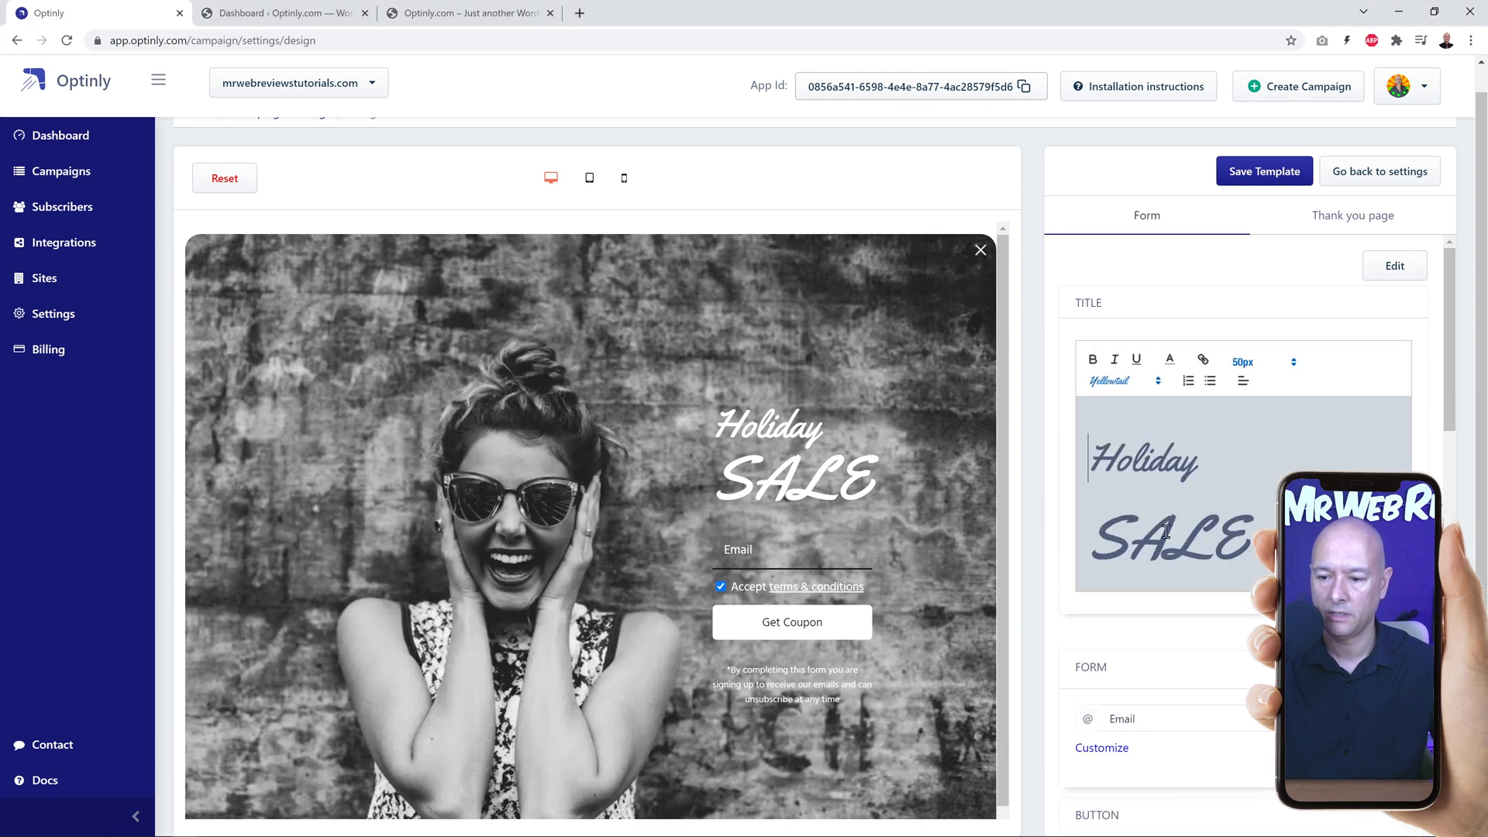
pyautogui.moveTo(1132, 550); pyautogui.dragTo(1244, 542)
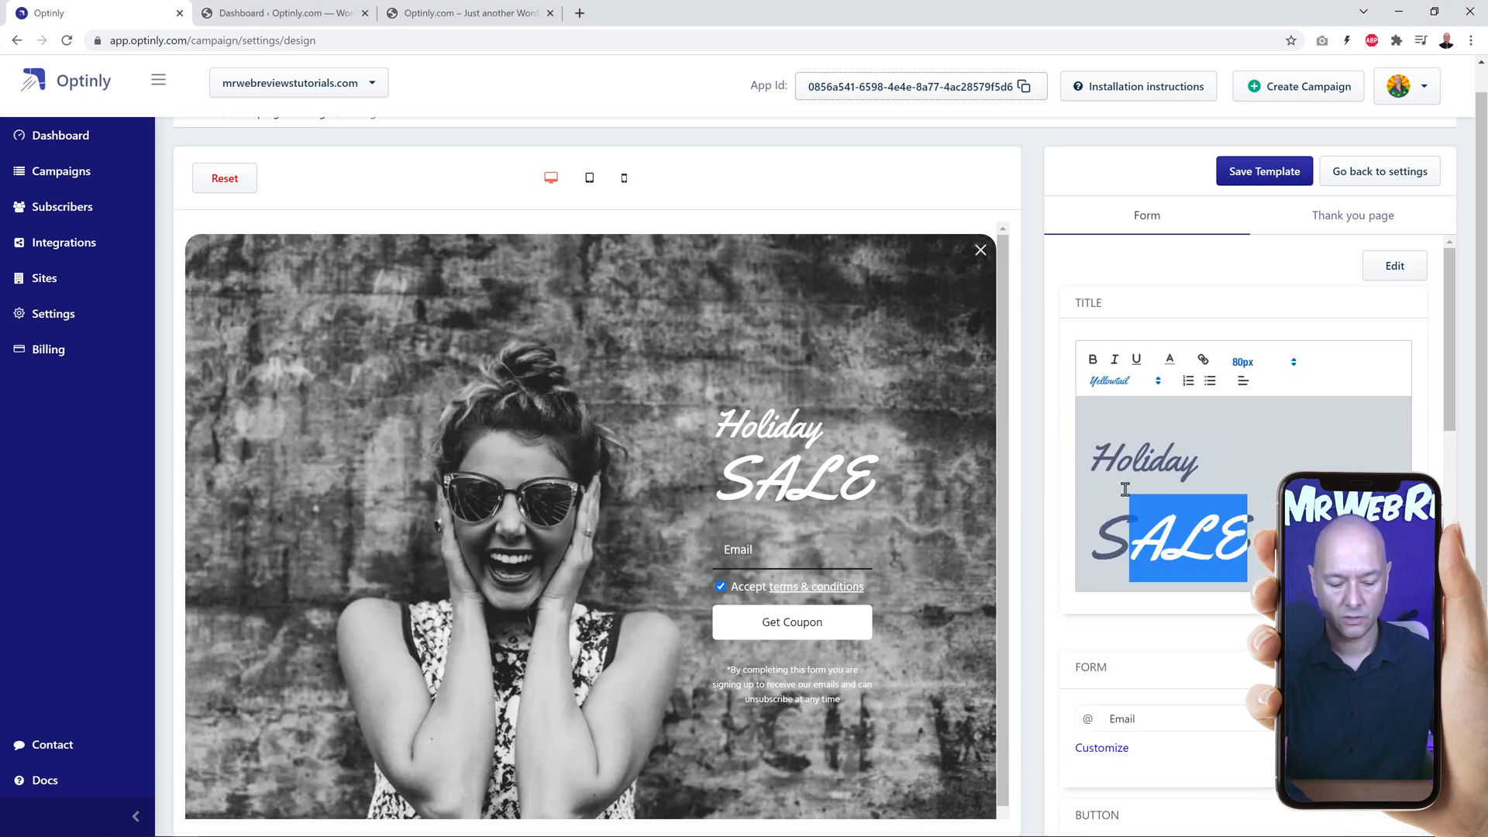
pyautogui.write('pecials')
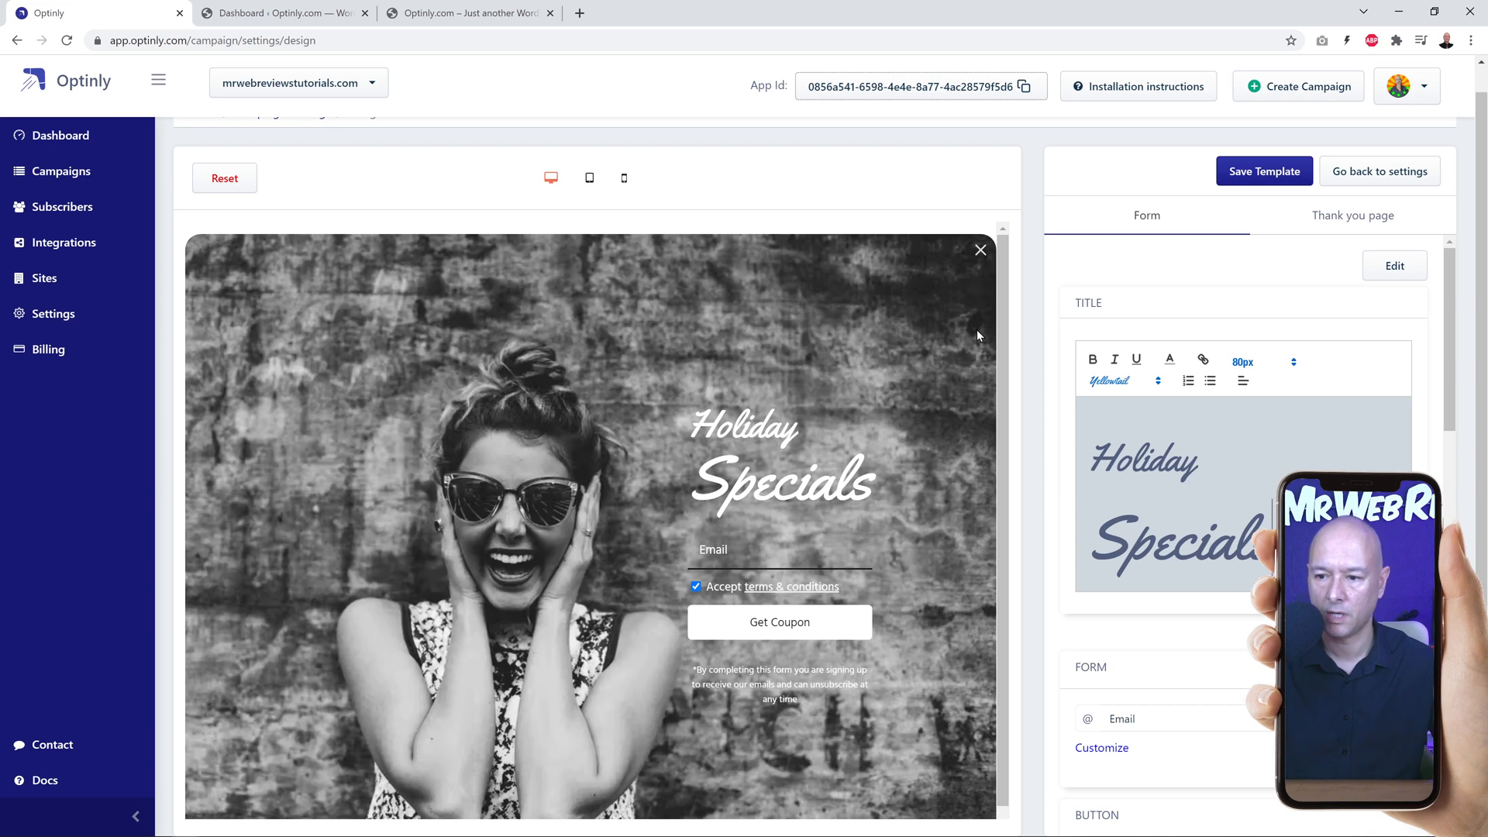
# Step: Customize the Get Coupon button by setting its button color to red
pyautogui.scroll(-1, 867, 518)
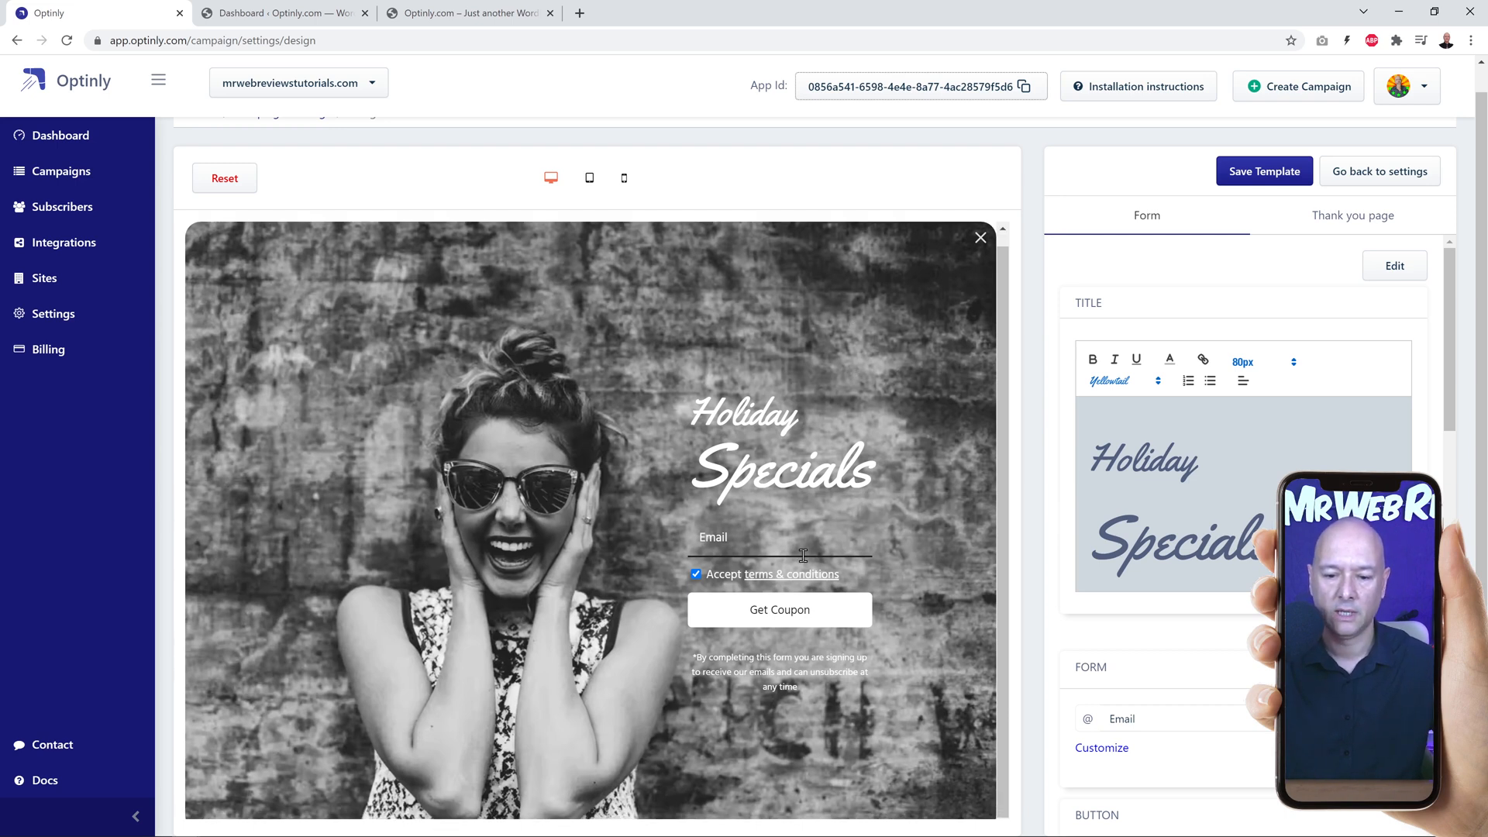
pyautogui.click(773, 536)
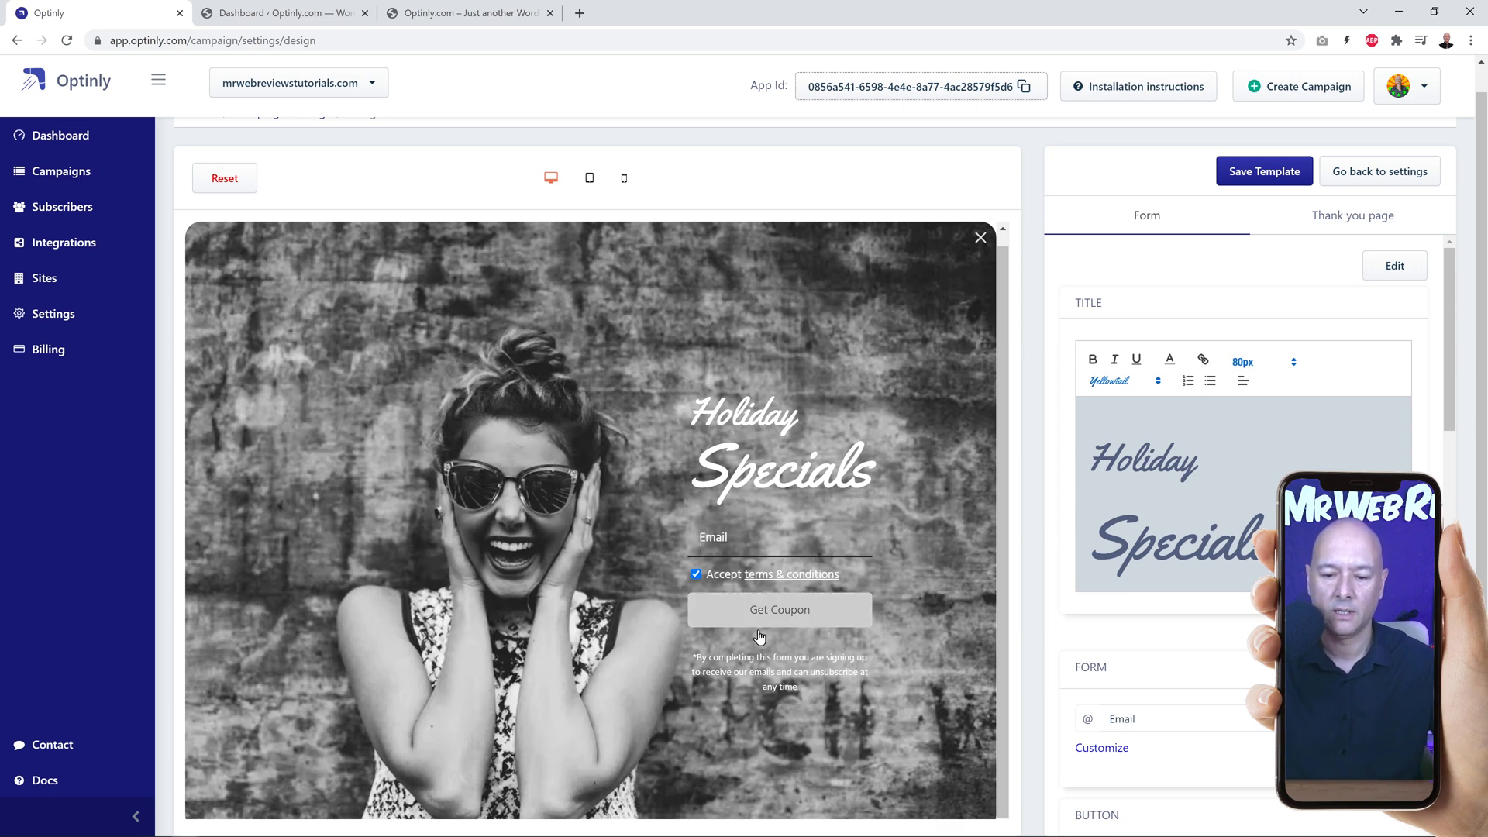
pyautogui.scroll(-5, 1372, 458)
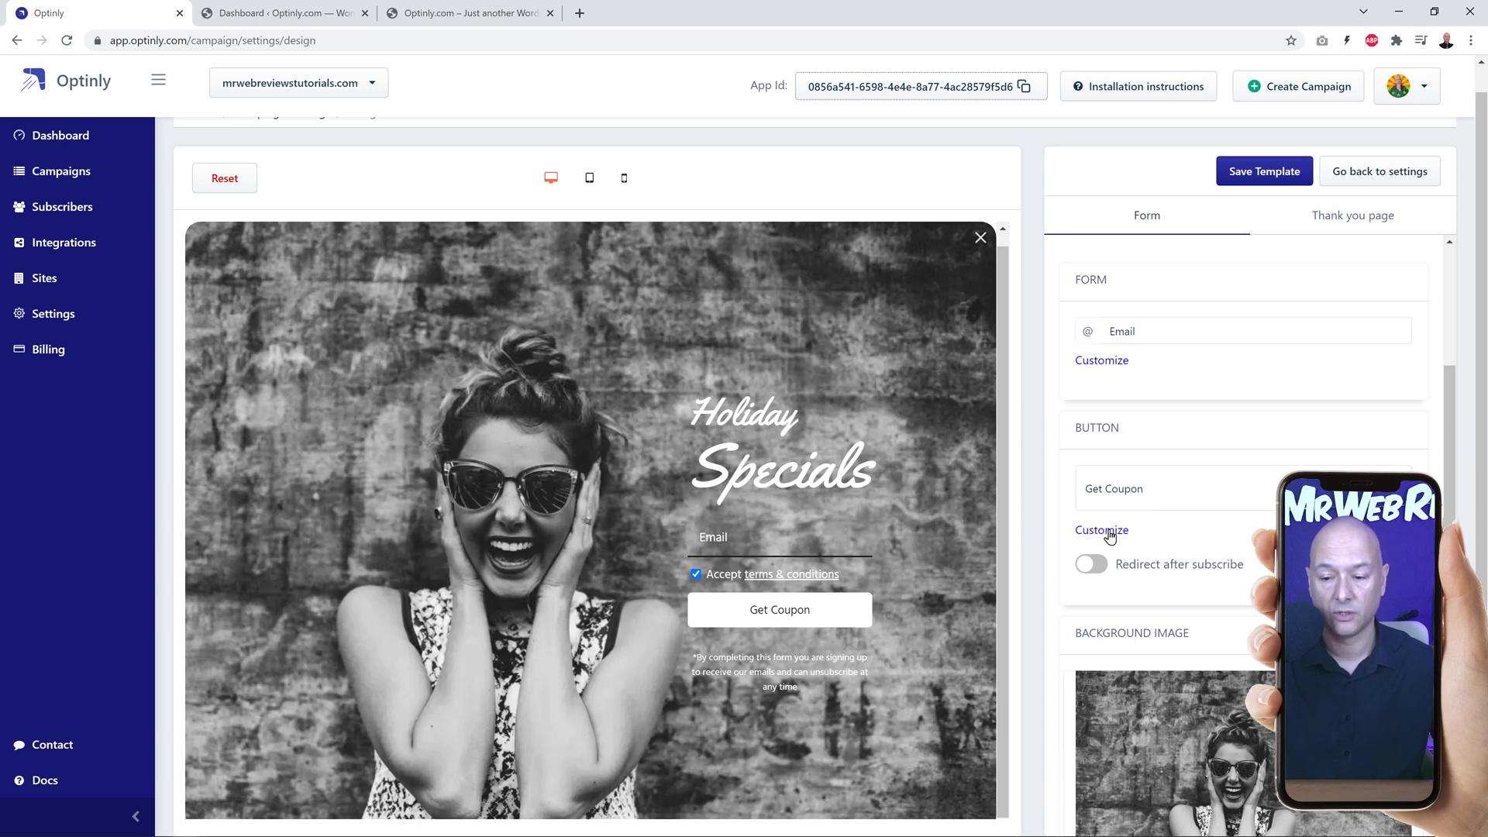
pyautogui.click(1109, 533)
pyautogui.scroll(-3, 1123, 538)
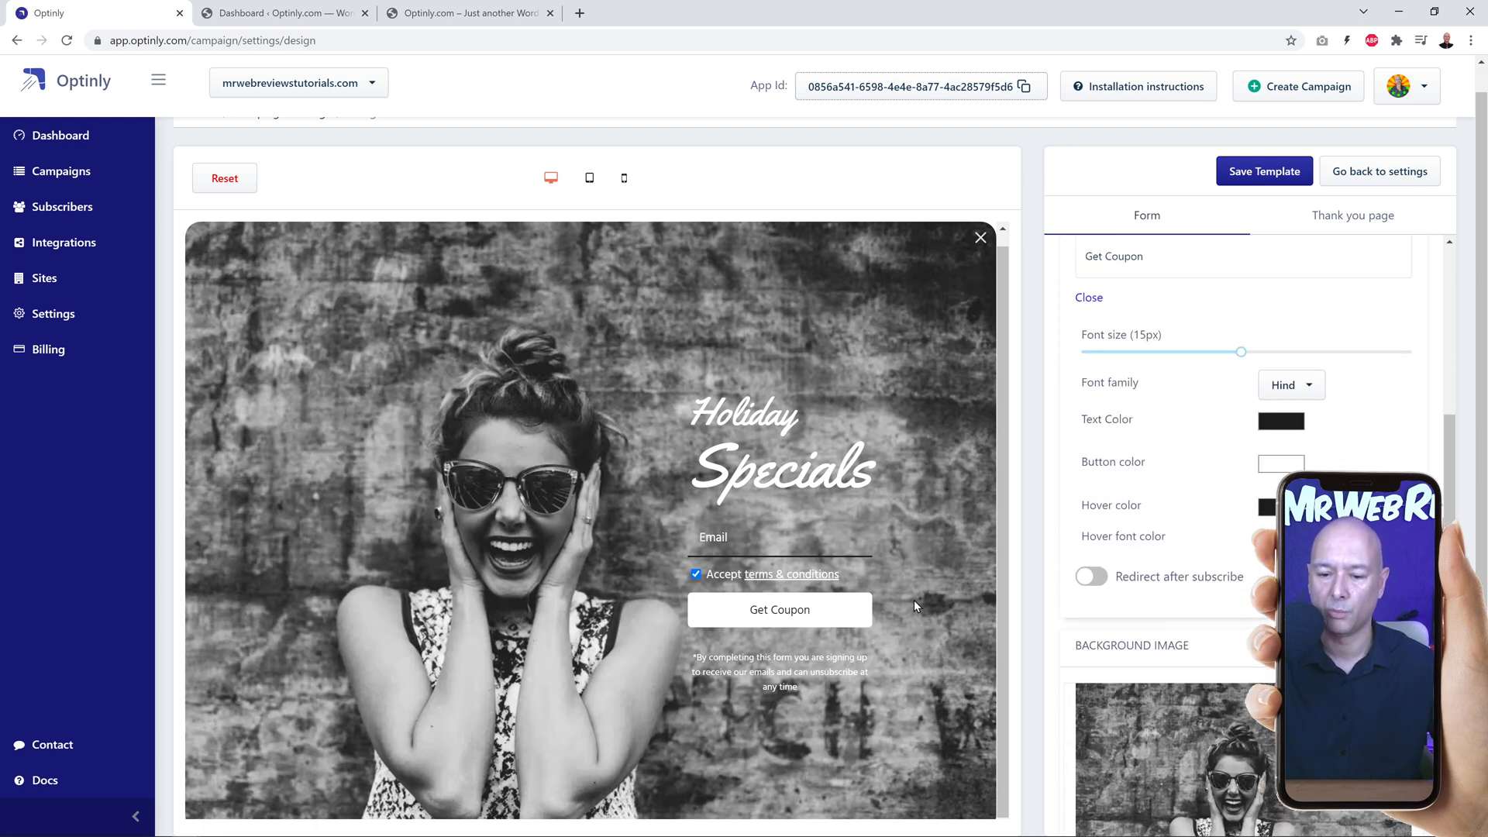
pyautogui.click(1280, 471)
pyautogui.moveTo(1348, 530); pyautogui.dragTo(1432, 473)
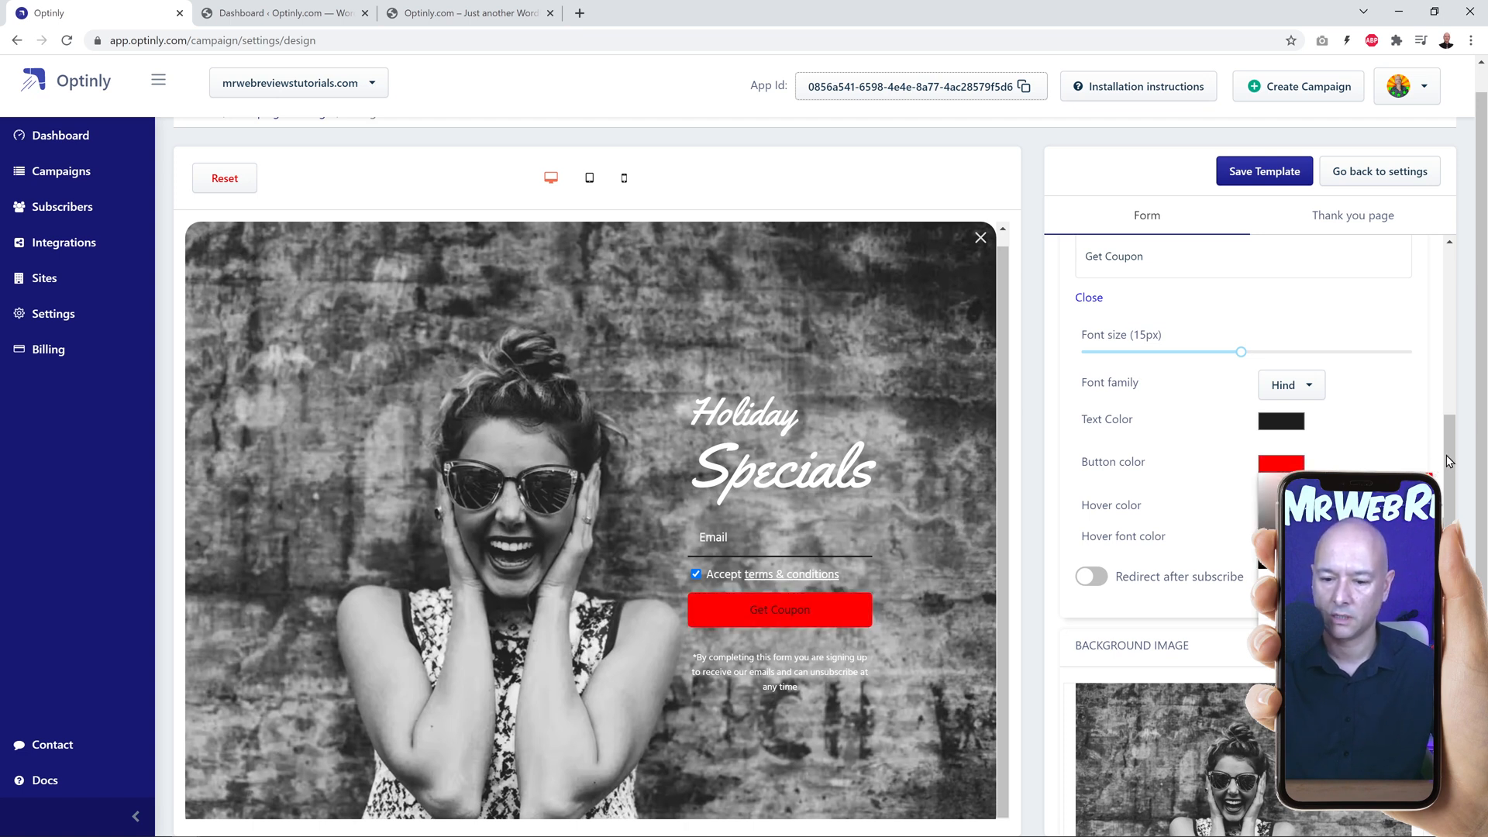
# Step: Set the text color of the Get Coupon button to white
pyautogui.click(1413, 440)
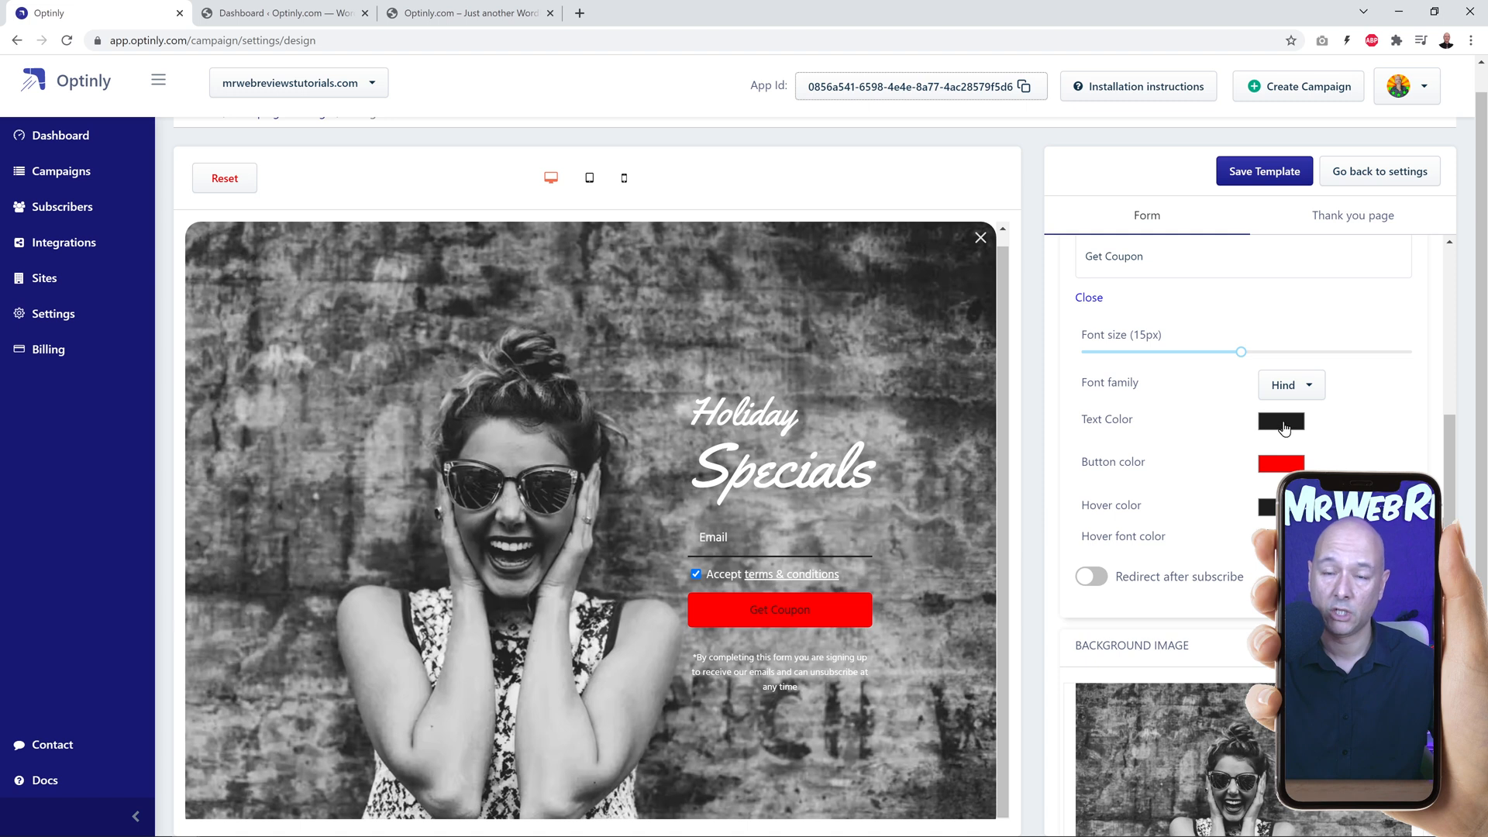
pyautogui.click(1284, 428)
pyautogui.moveTo(1262, 502); pyautogui.dragTo(1260, 432)
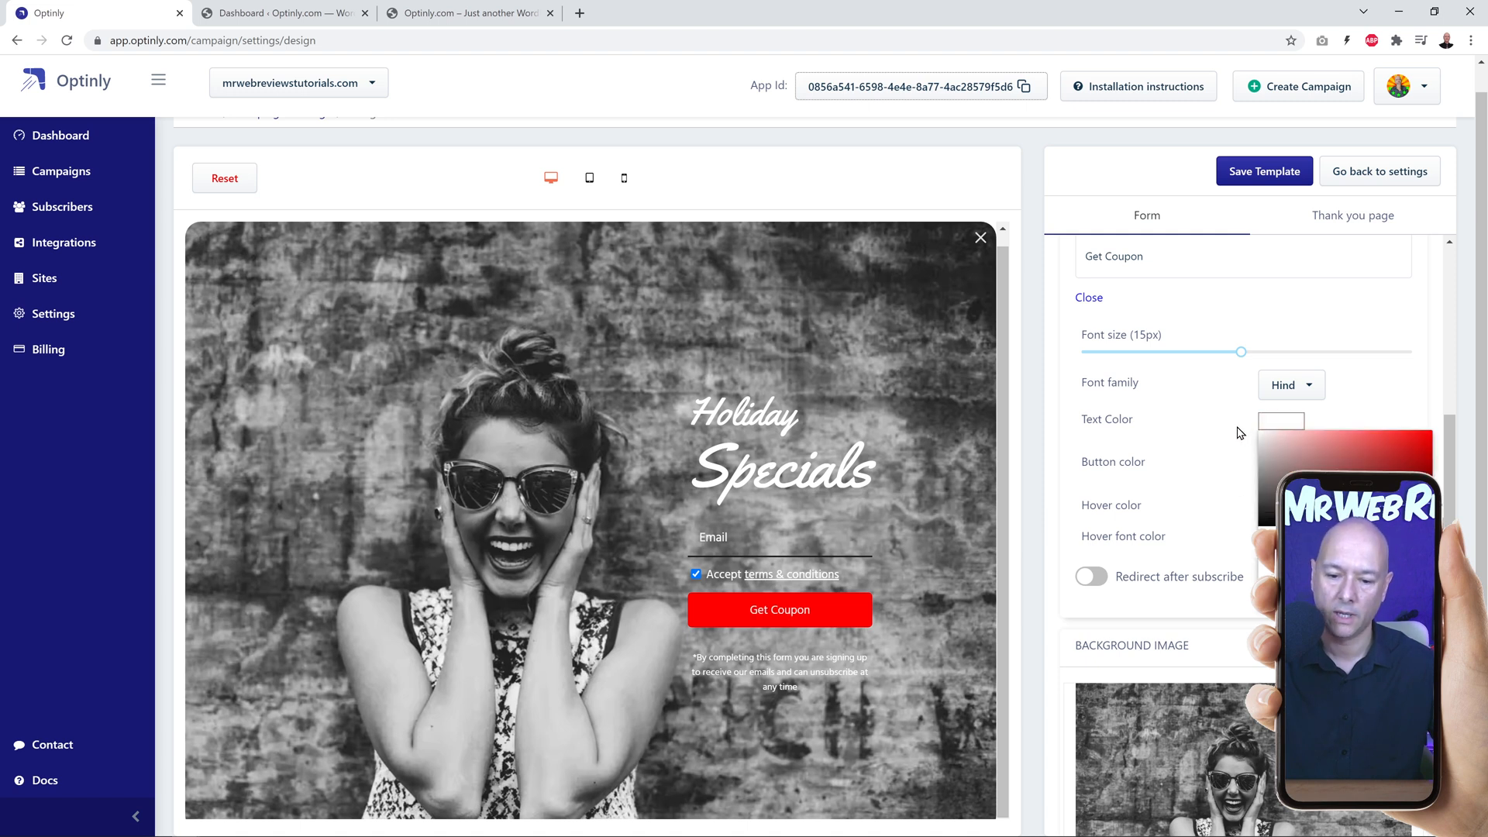
pyautogui.click(1412, 393)
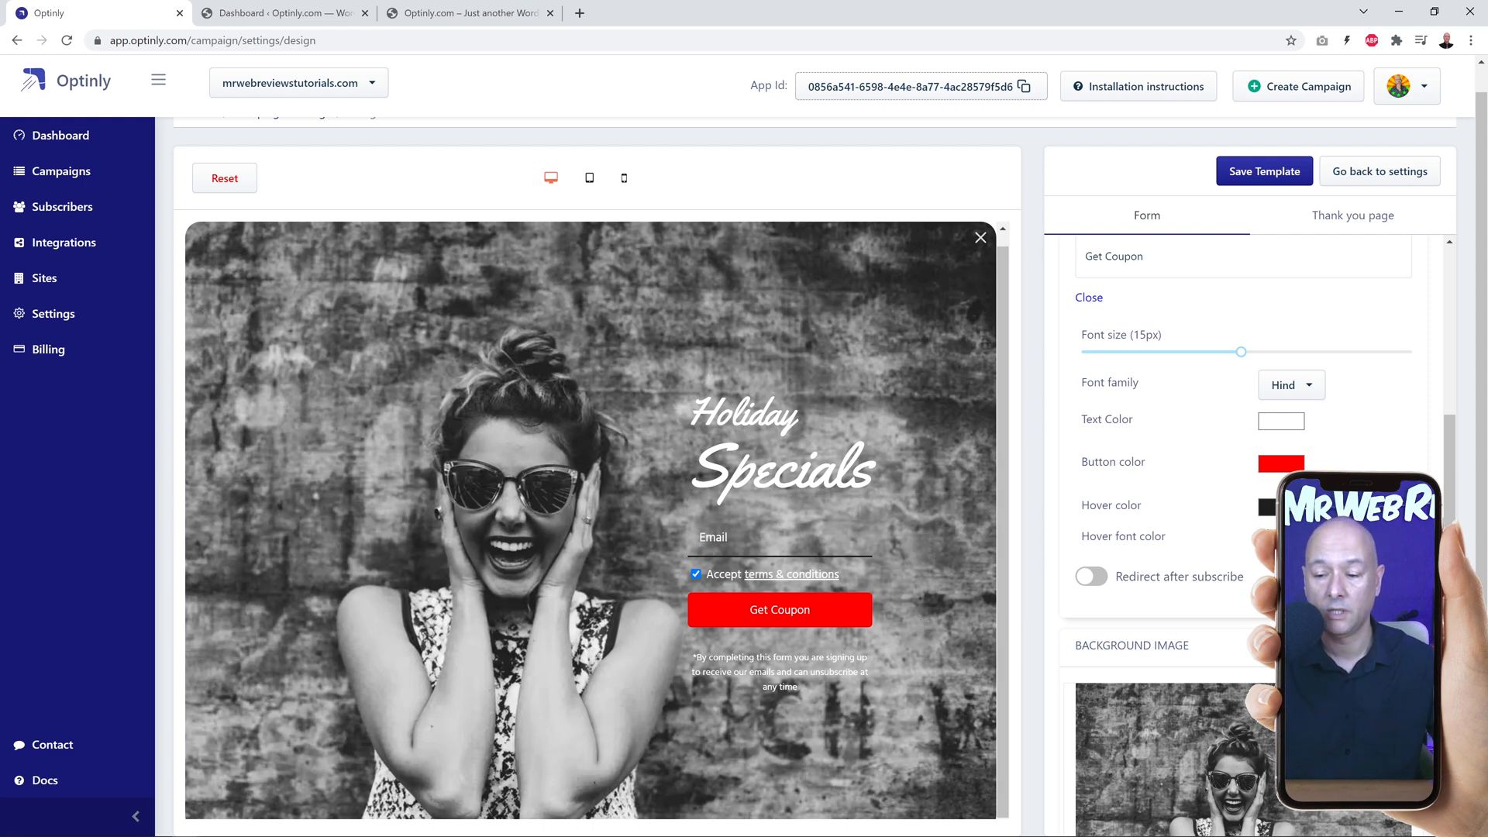
# Step: Replace the popup's background image with the Pixabay photo of a calm lake with rocks and yellow foliage
pyautogui.scroll(-3, 1240, 527)
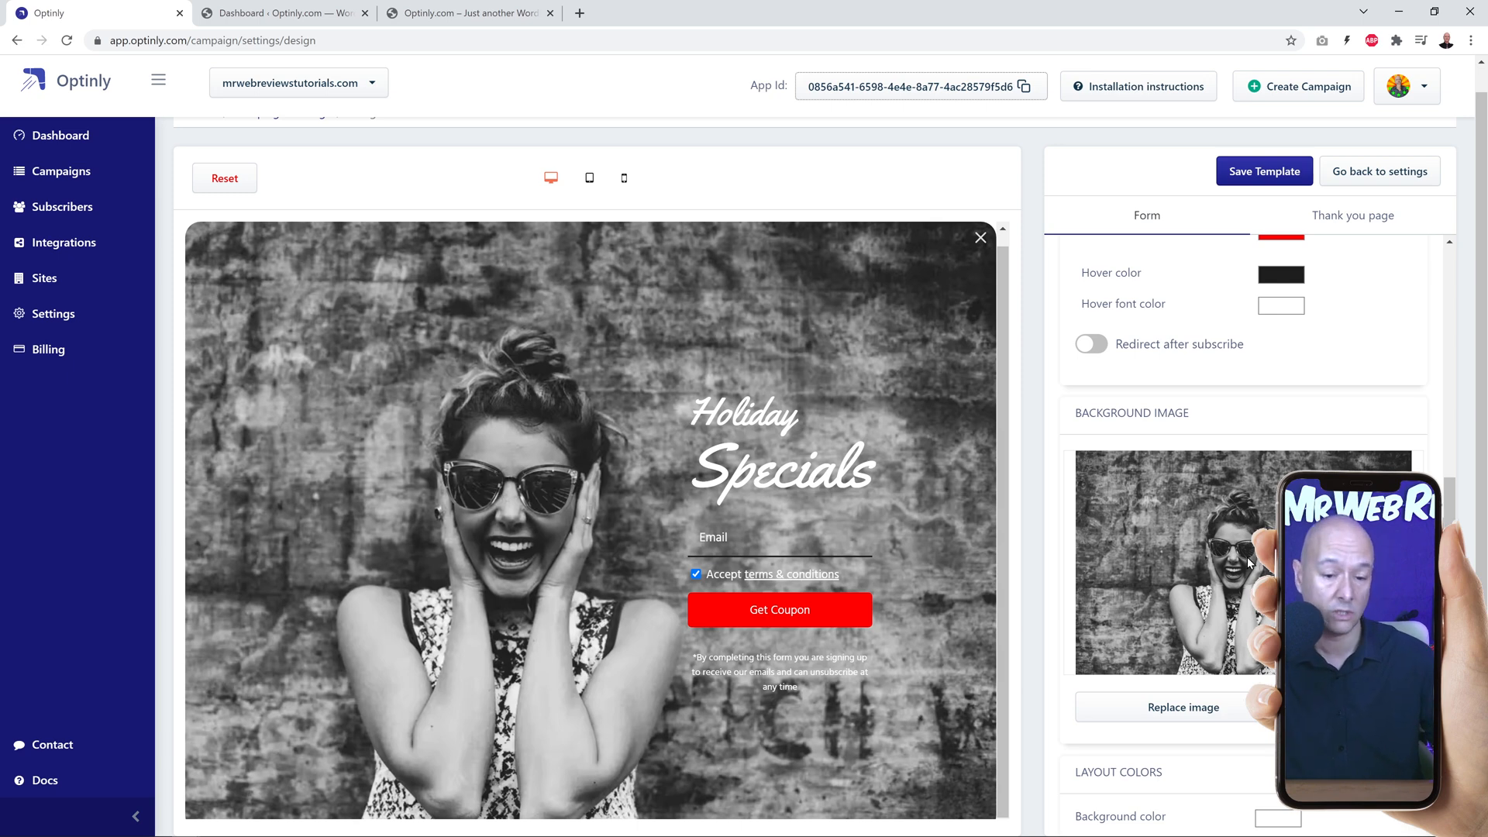
pyautogui.click(1192, 714)
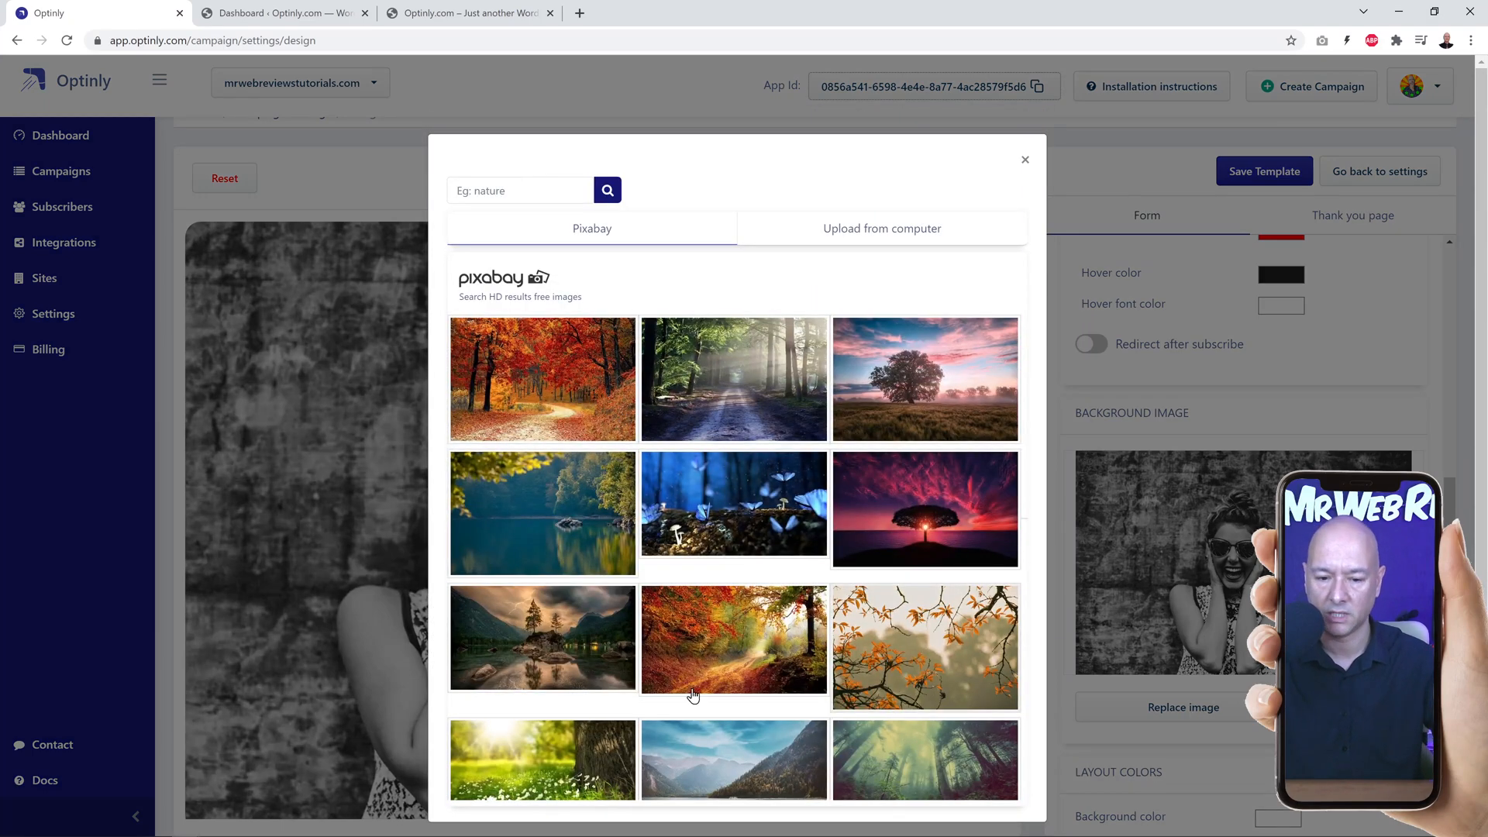
pyautogui.scroll(-4, 734, 571)
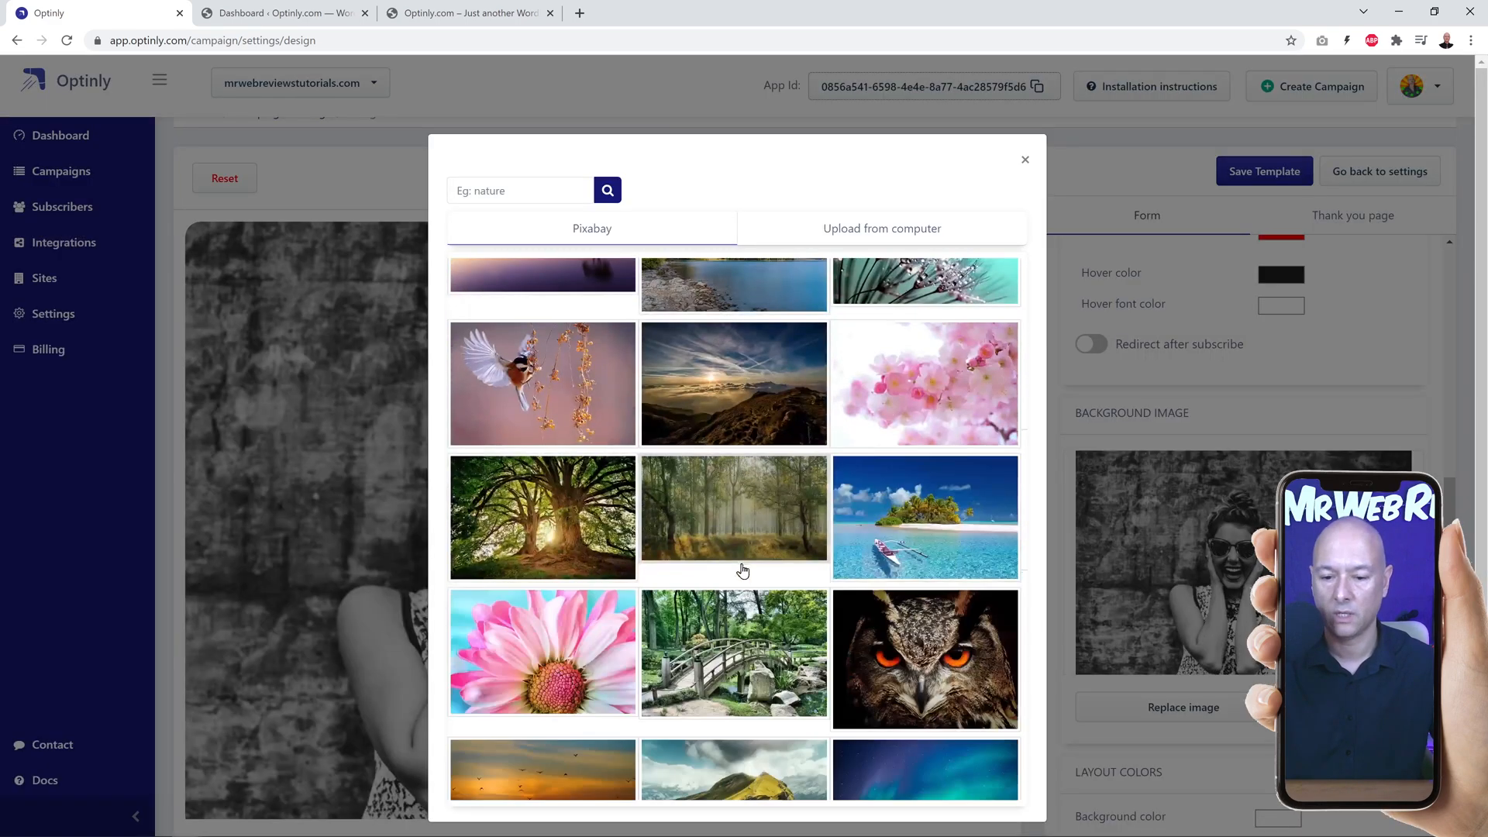
pyautogui.scroll(-5, 742, 571)
pyautogui.scroll(4, 745, 570)
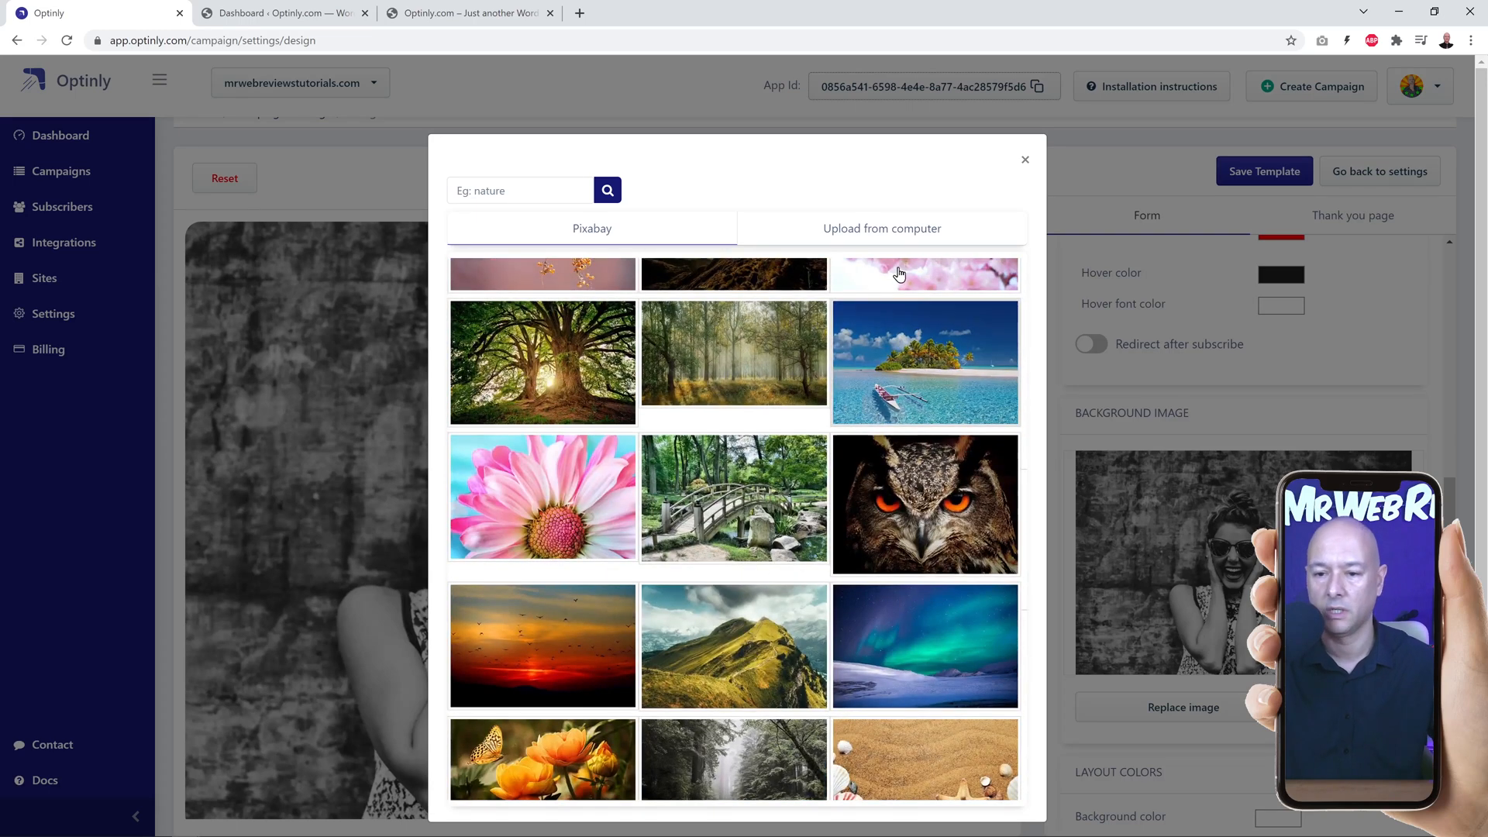
pyautogui.click(866, 236)
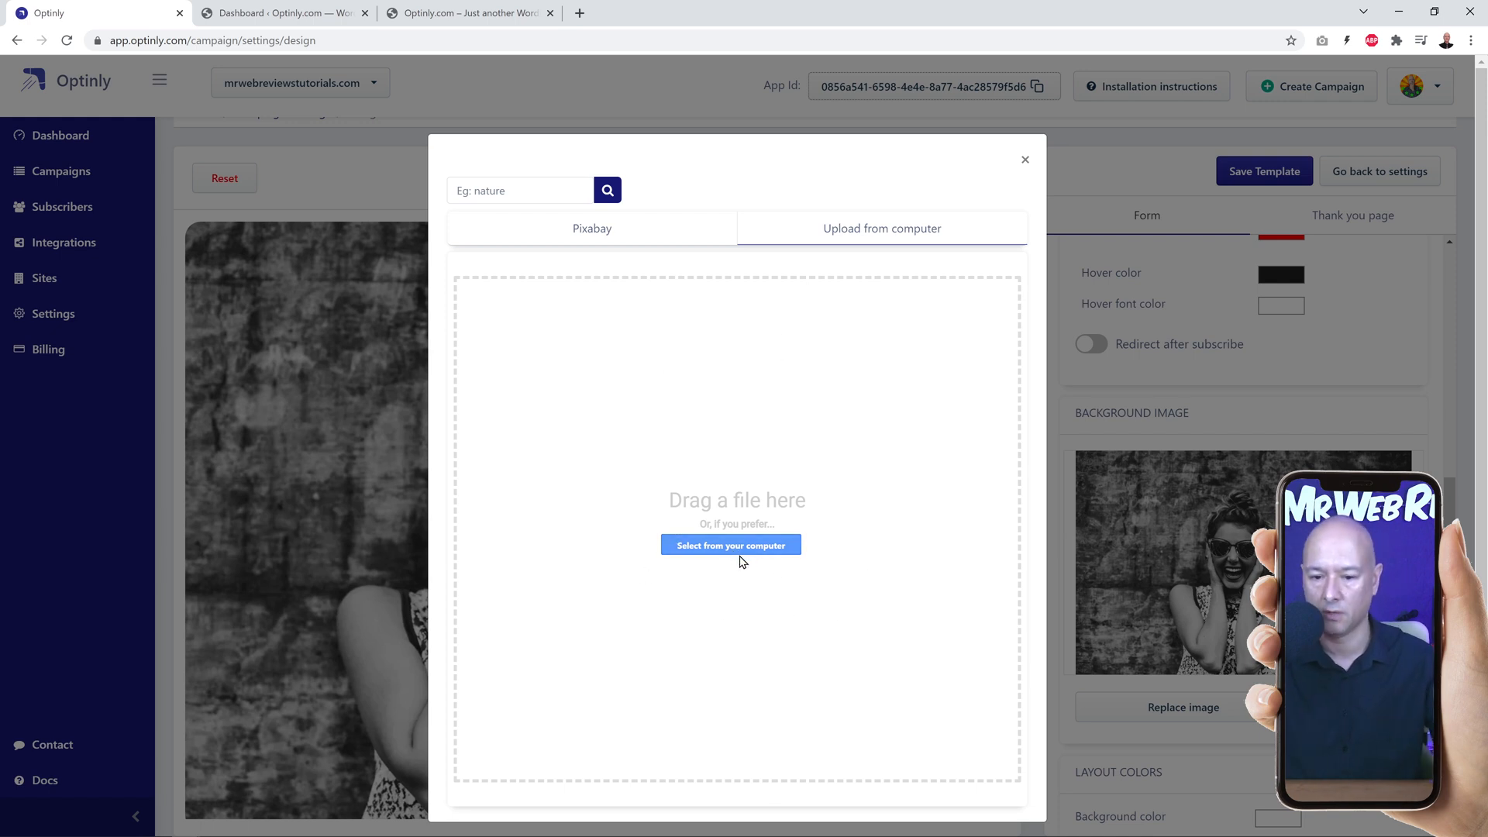
pyautogui.click(582, 239)
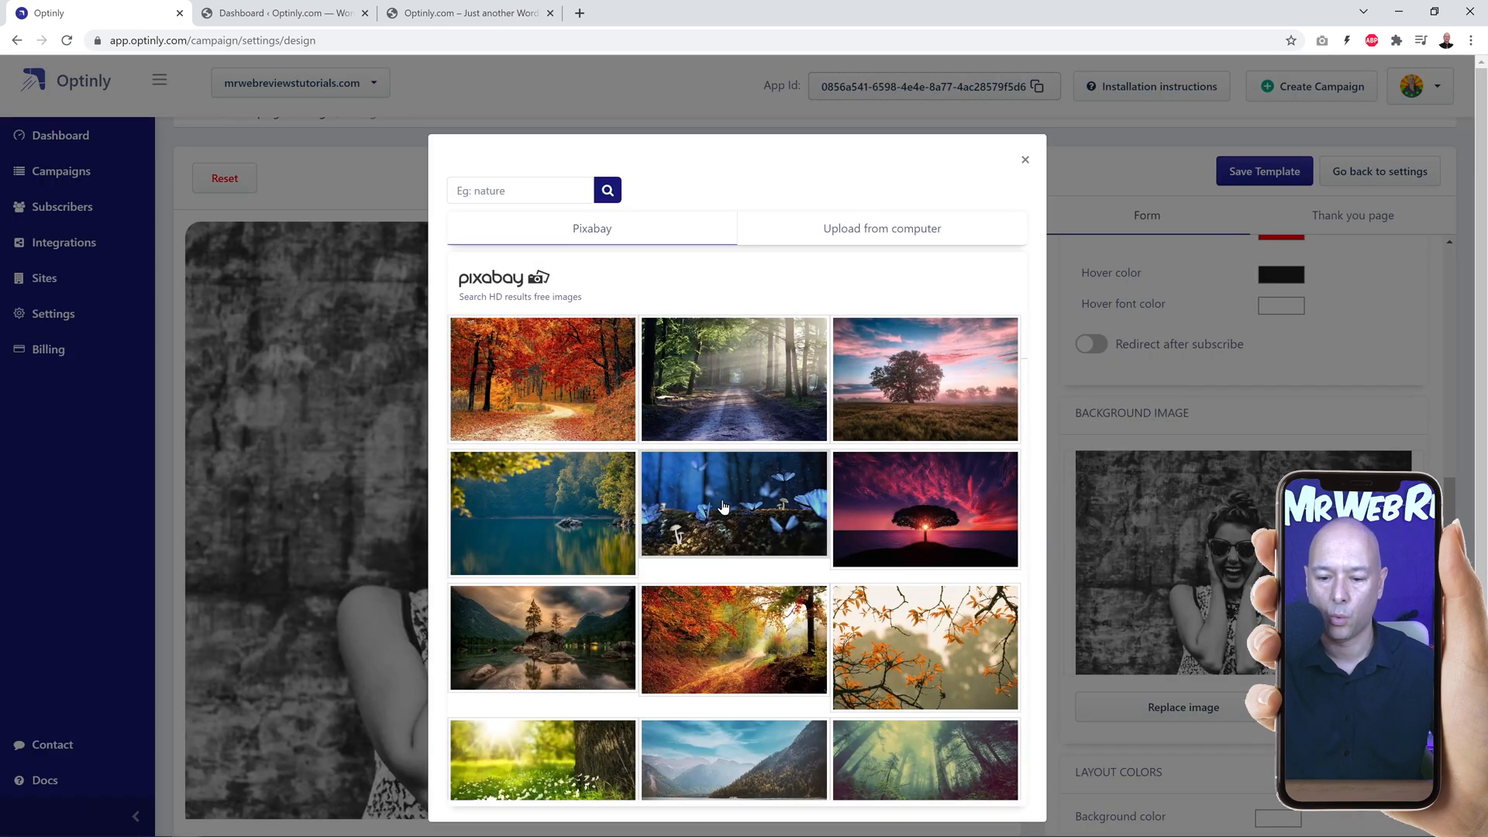
pyautogui.scroll(-2, 718, 500)
pyautogui.scroll(-2, 779, 531)
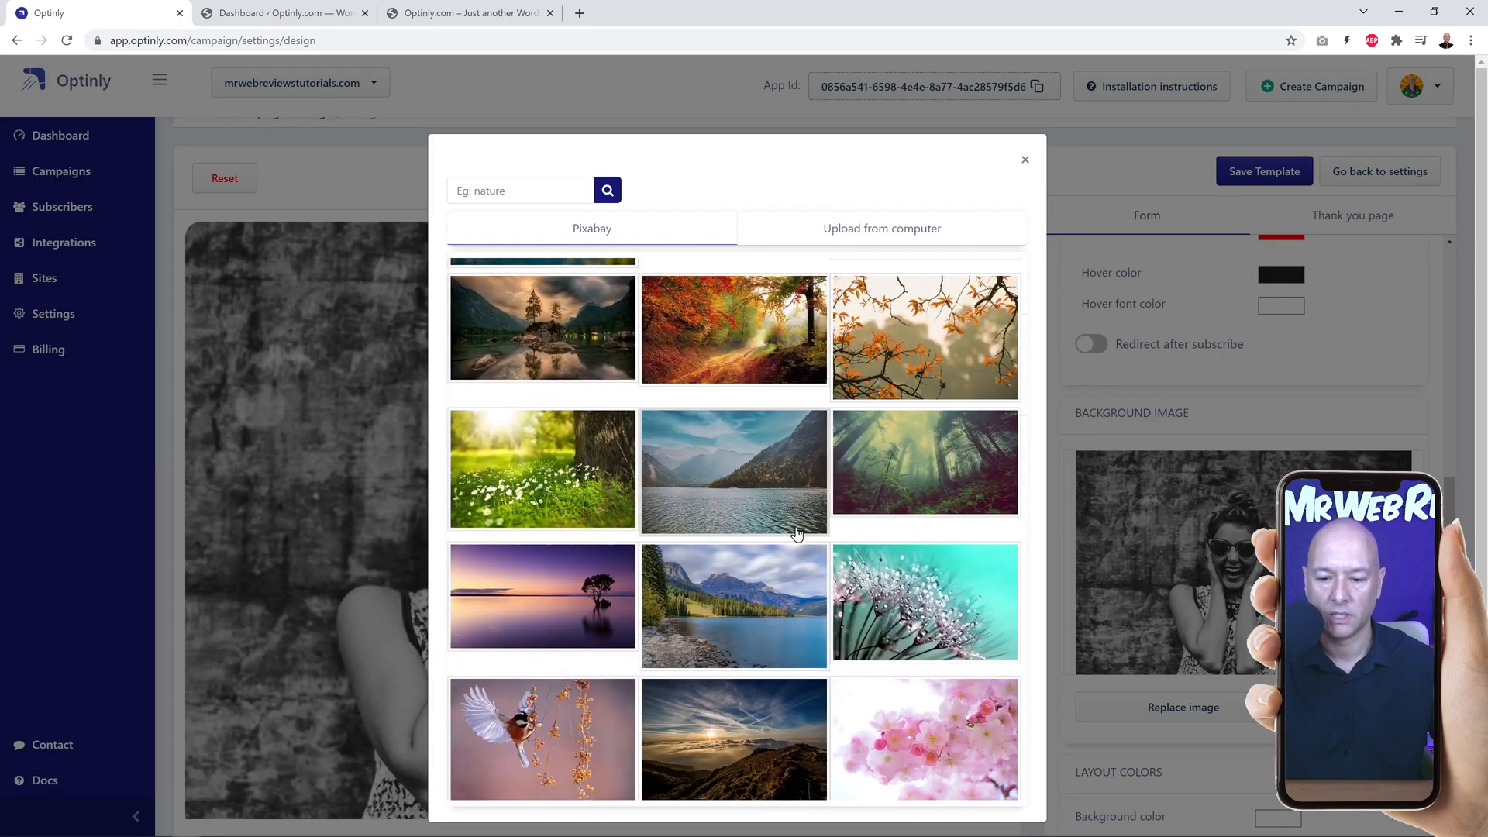
pyautogui.scroll(4, 772, 523)
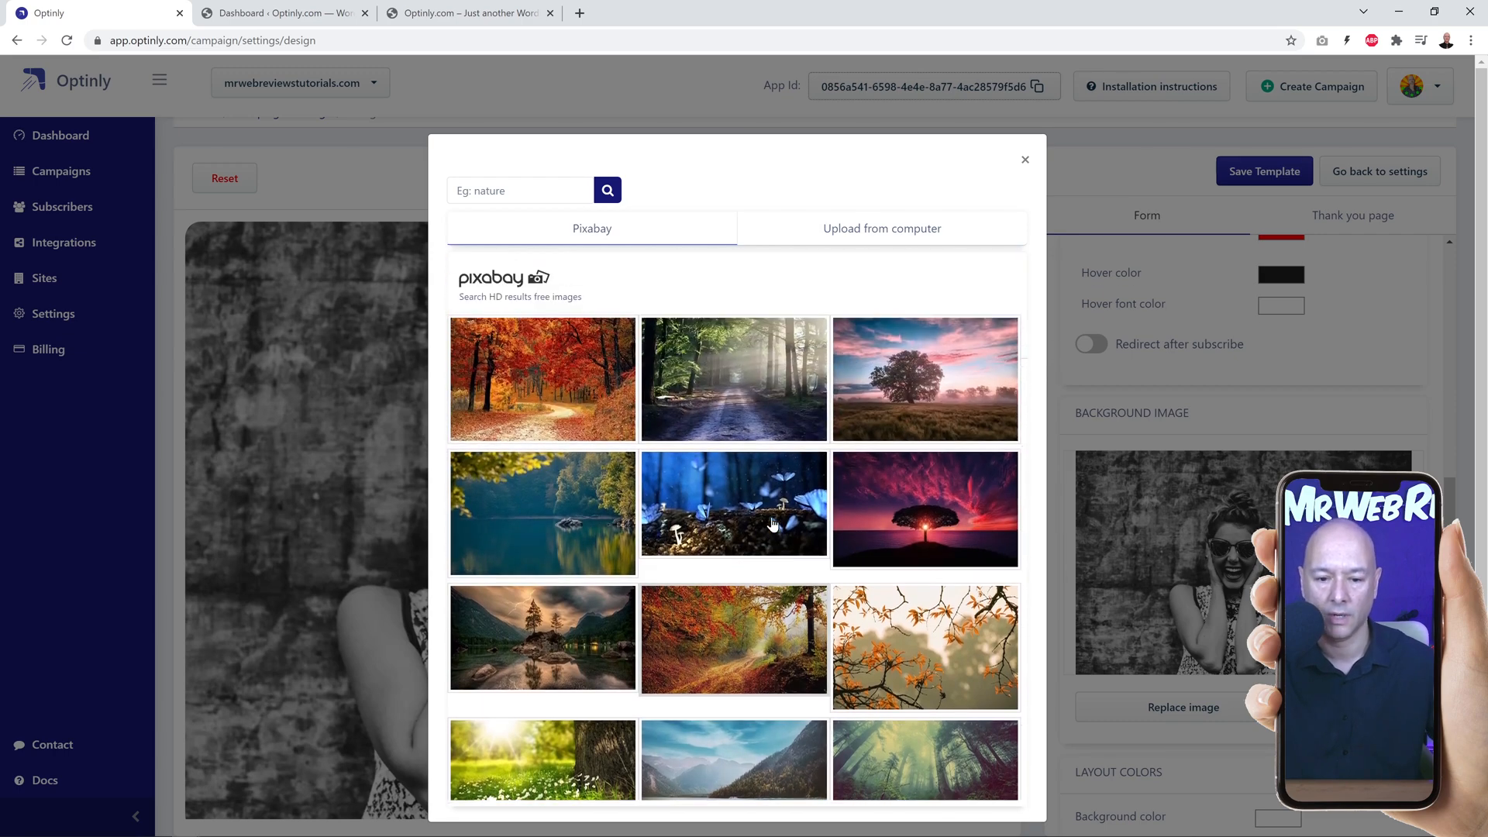
pyautogui.click(566, 531)
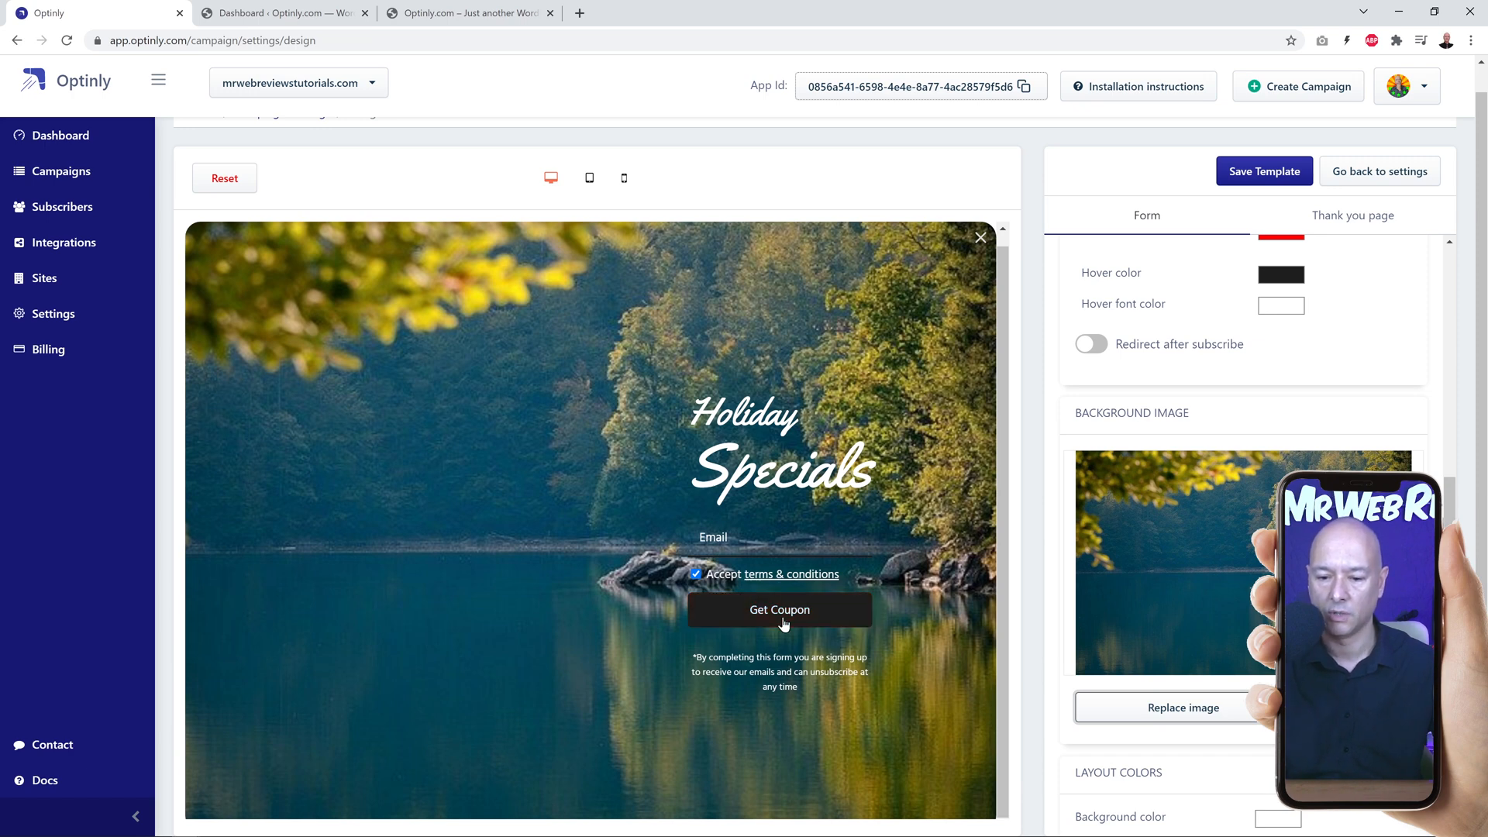
# Step: Save the customized popup template
pyautogui.scroll(3, 1328, 435)
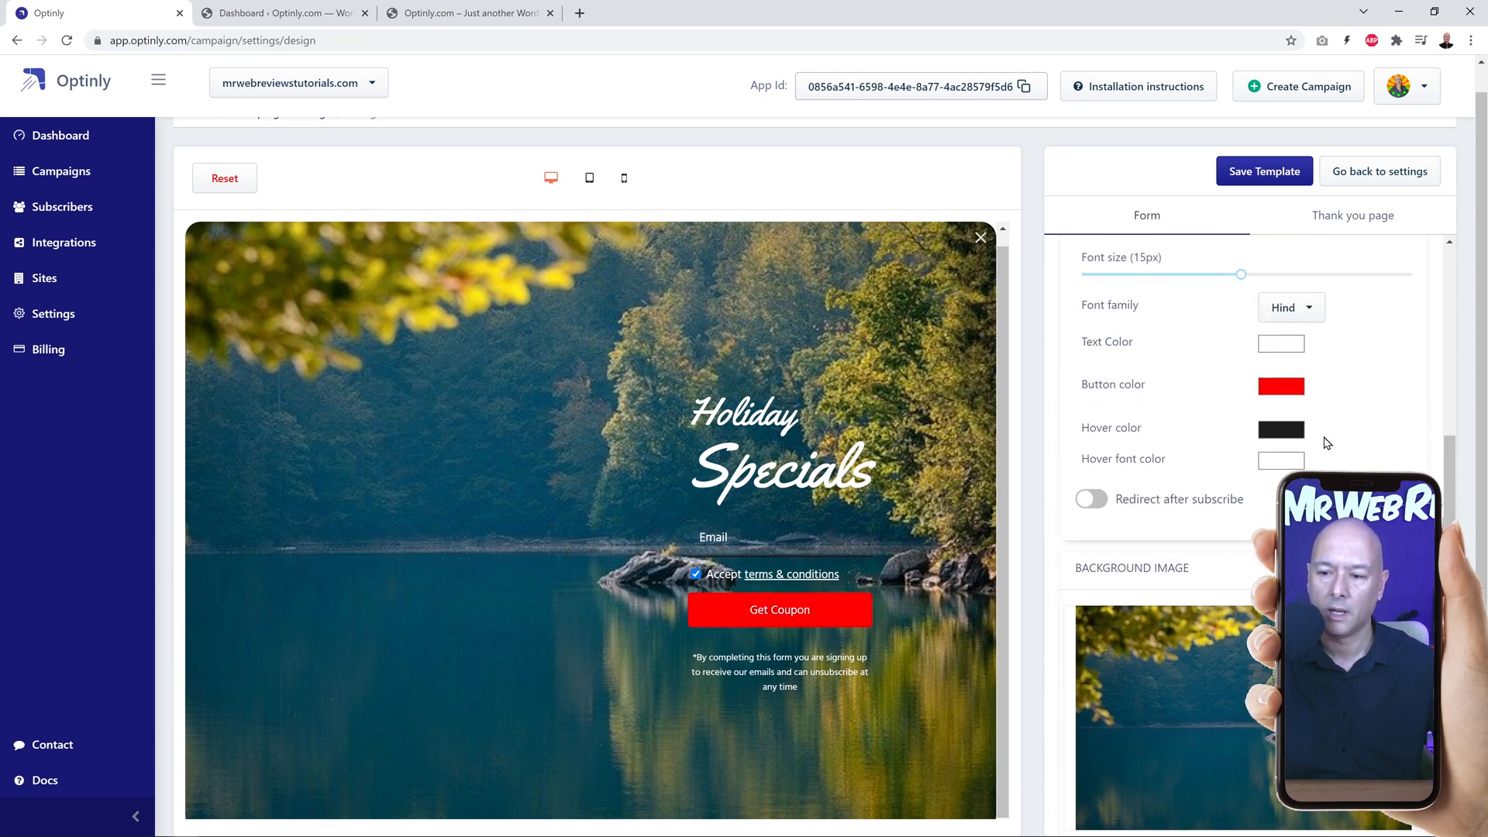
pyautogui.scroll(1, 1189, 451)
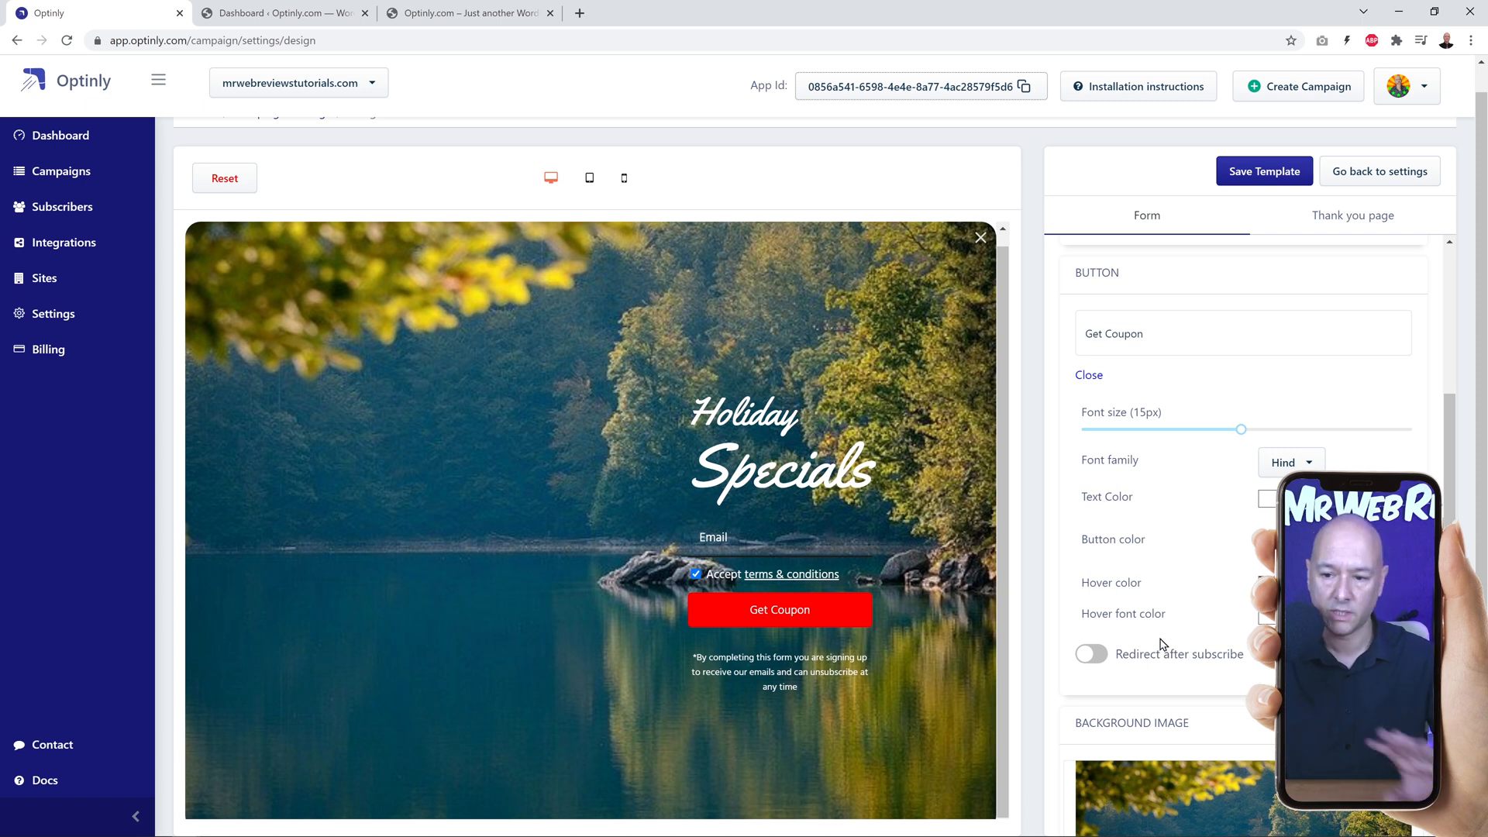
pyautogui.click(1245, 179)
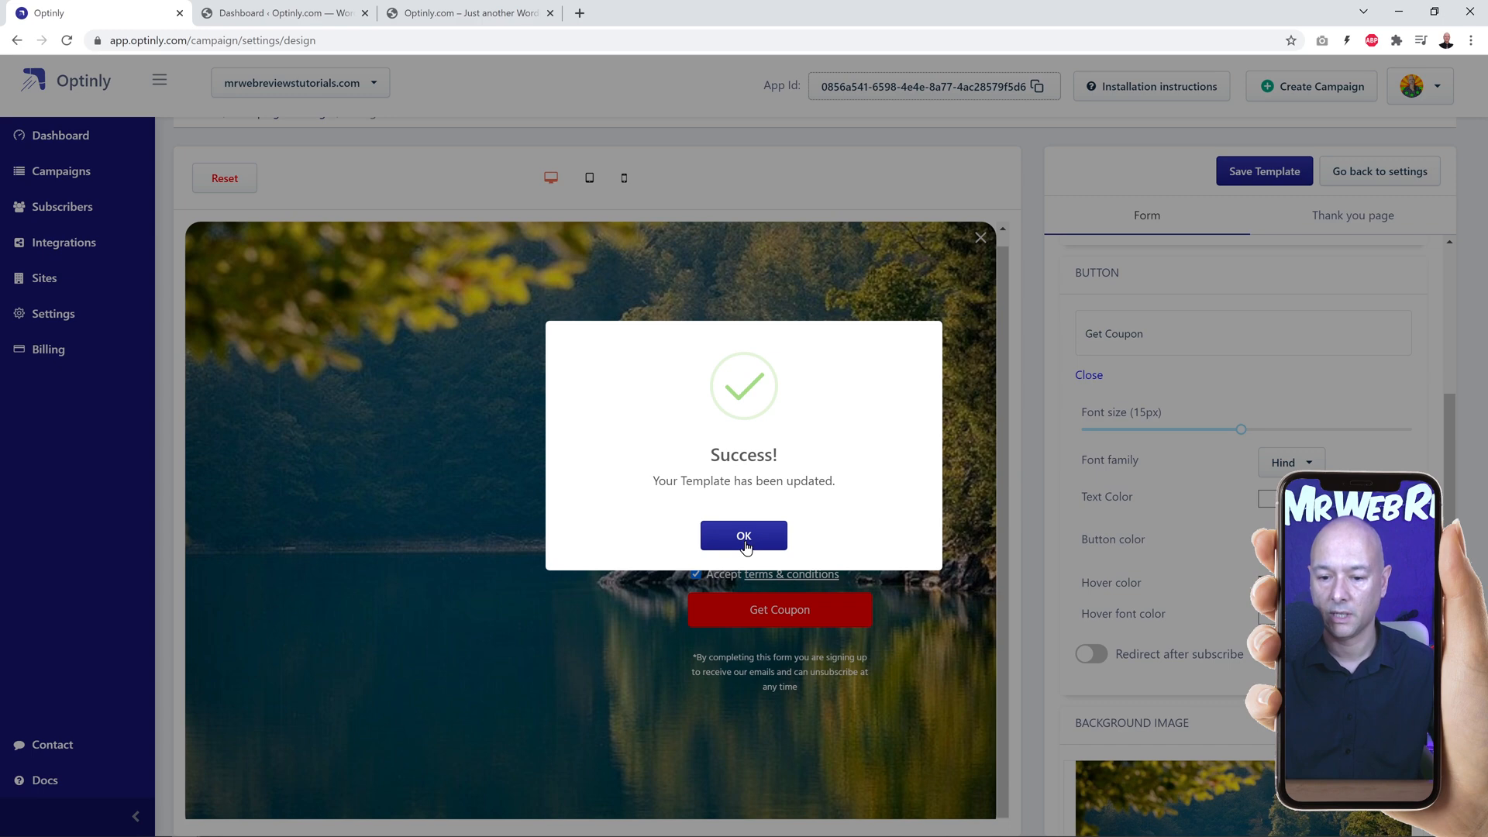
pyautogui.click(744, 537)
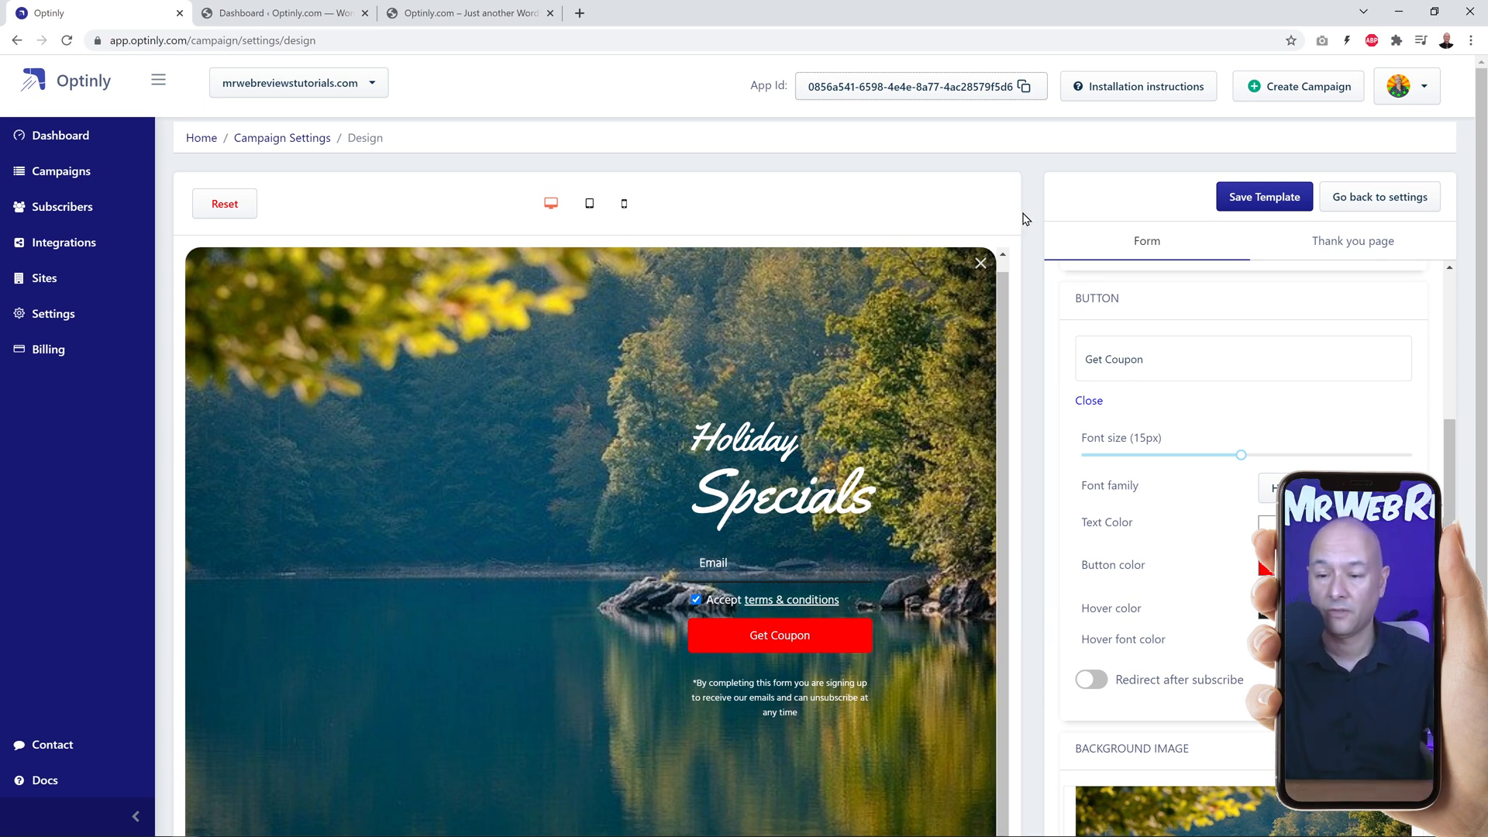
# Step: Show Optinly's installation instructions for WordPress and search for the "optinly" plugin in the site's WordPress admin
pyautogui.click(1128, 91)
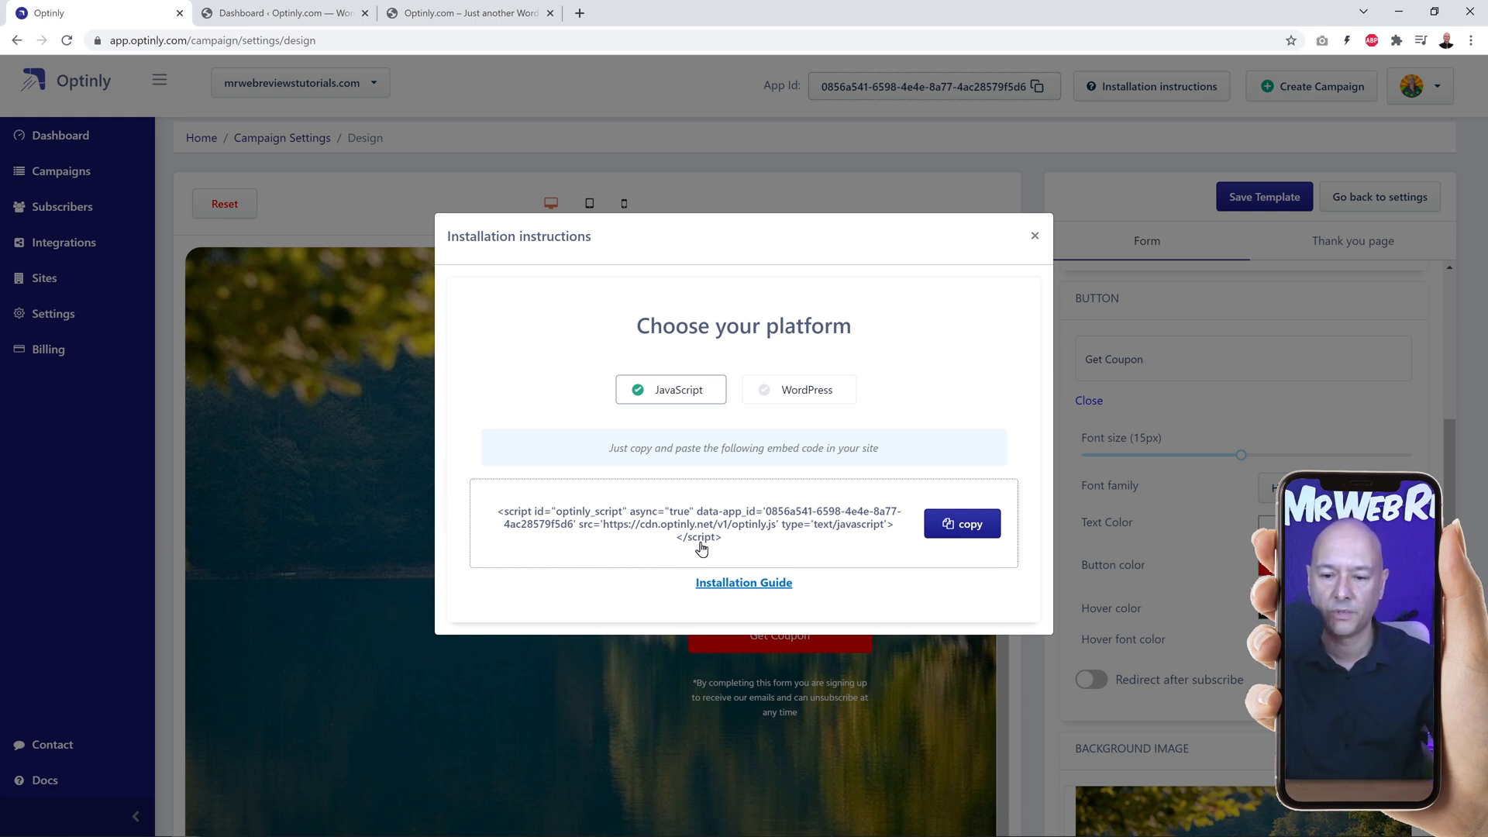
pyautogui.click(790, 392)
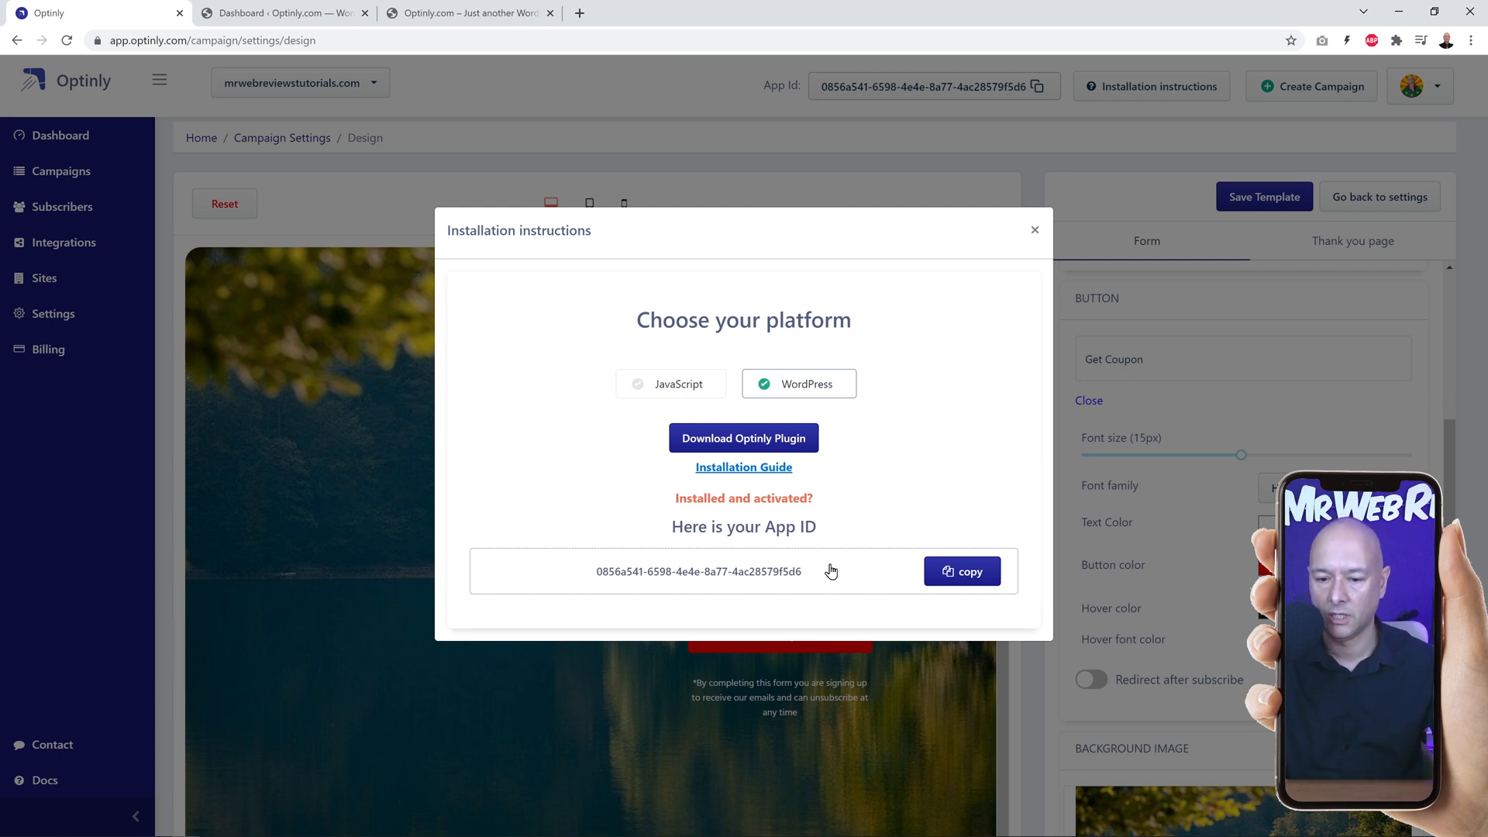
pyautogui.click(290, 17)
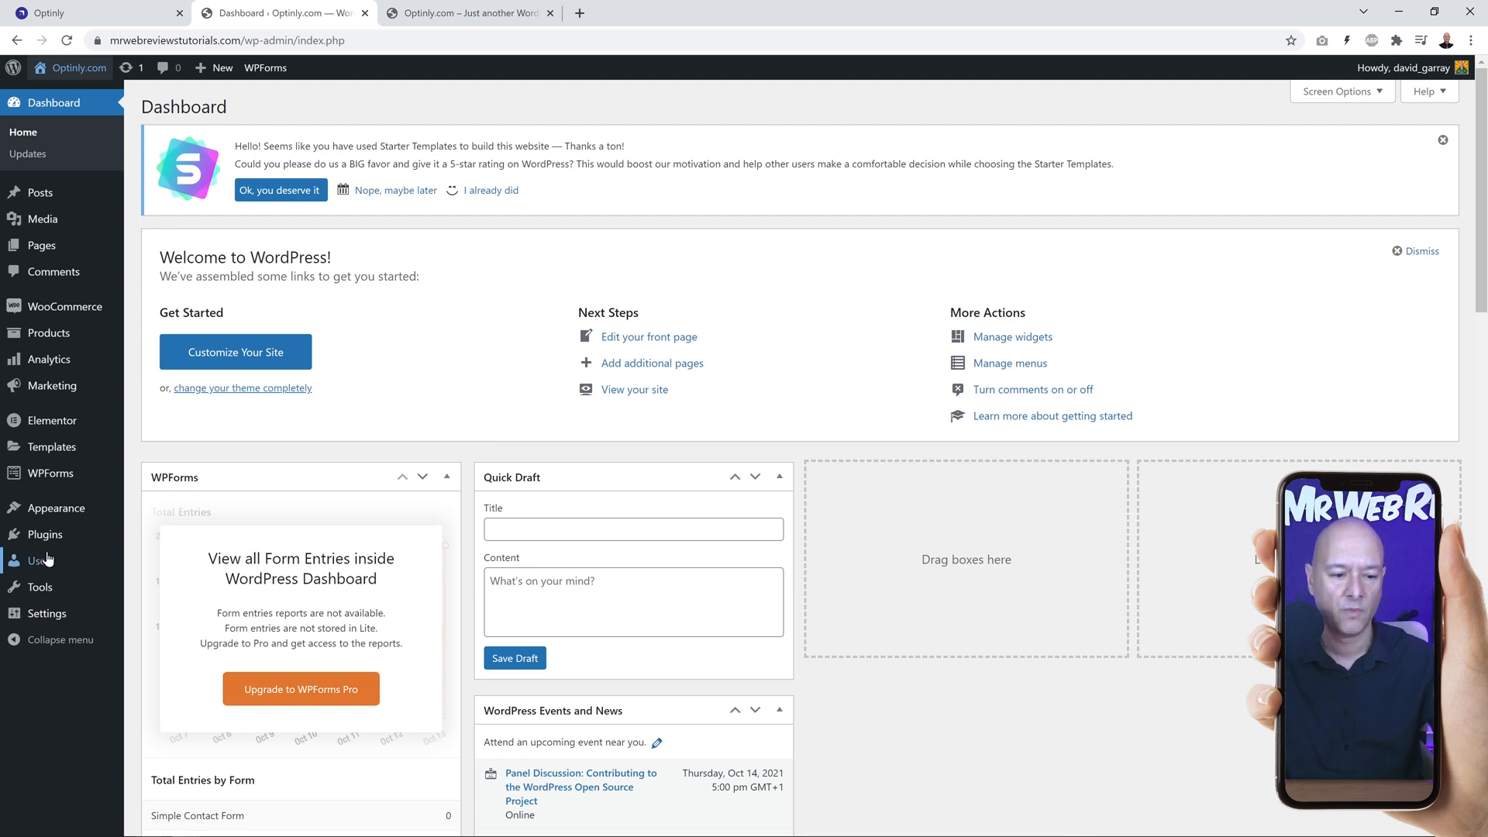
pyautogui.moveTo(46, 537)
pyautogui.click(173, 561)
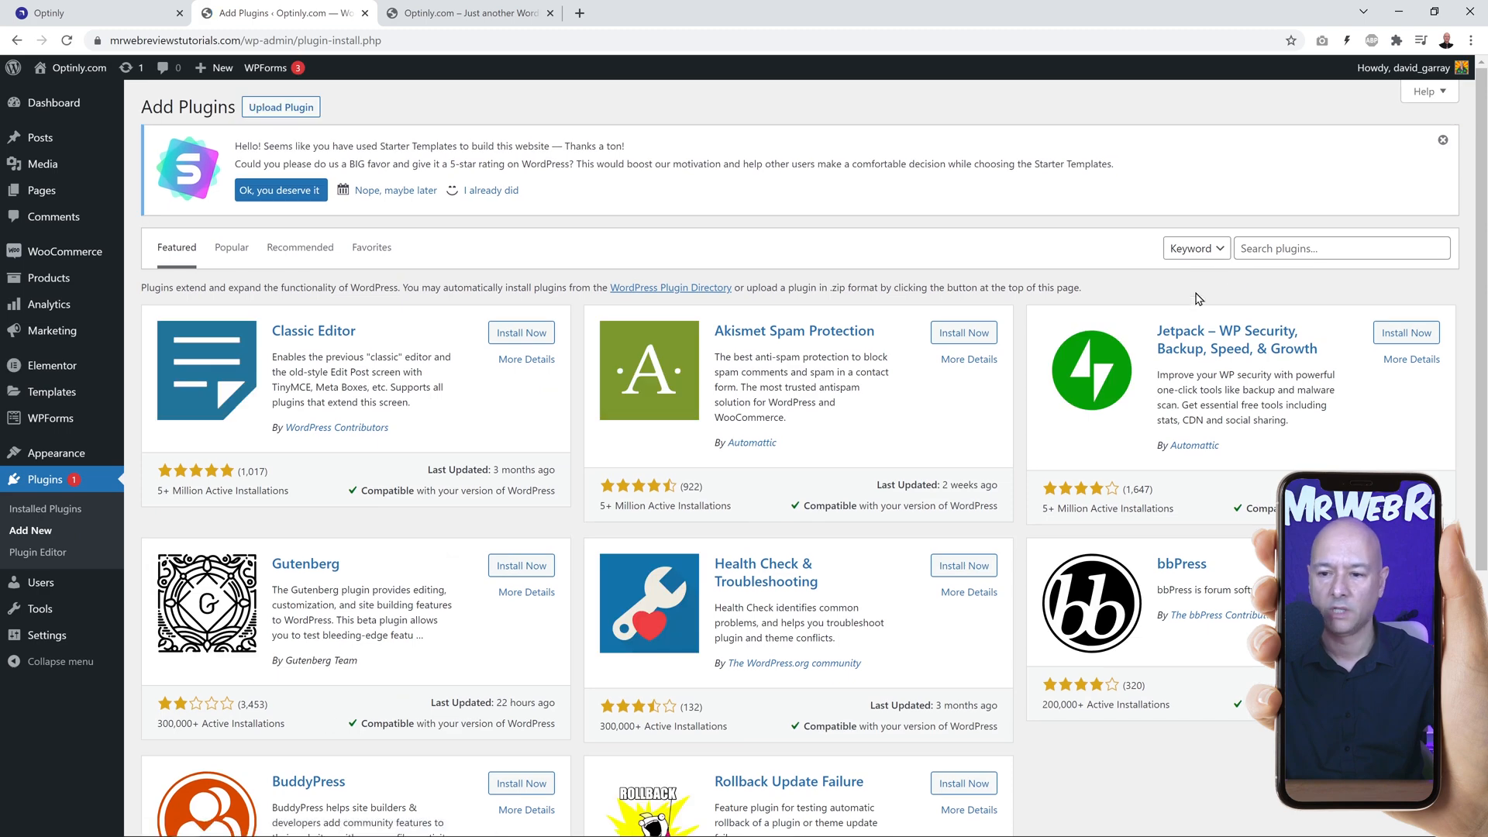
pyautogui.click(1260, 247)
pyautogui.write('optinly')
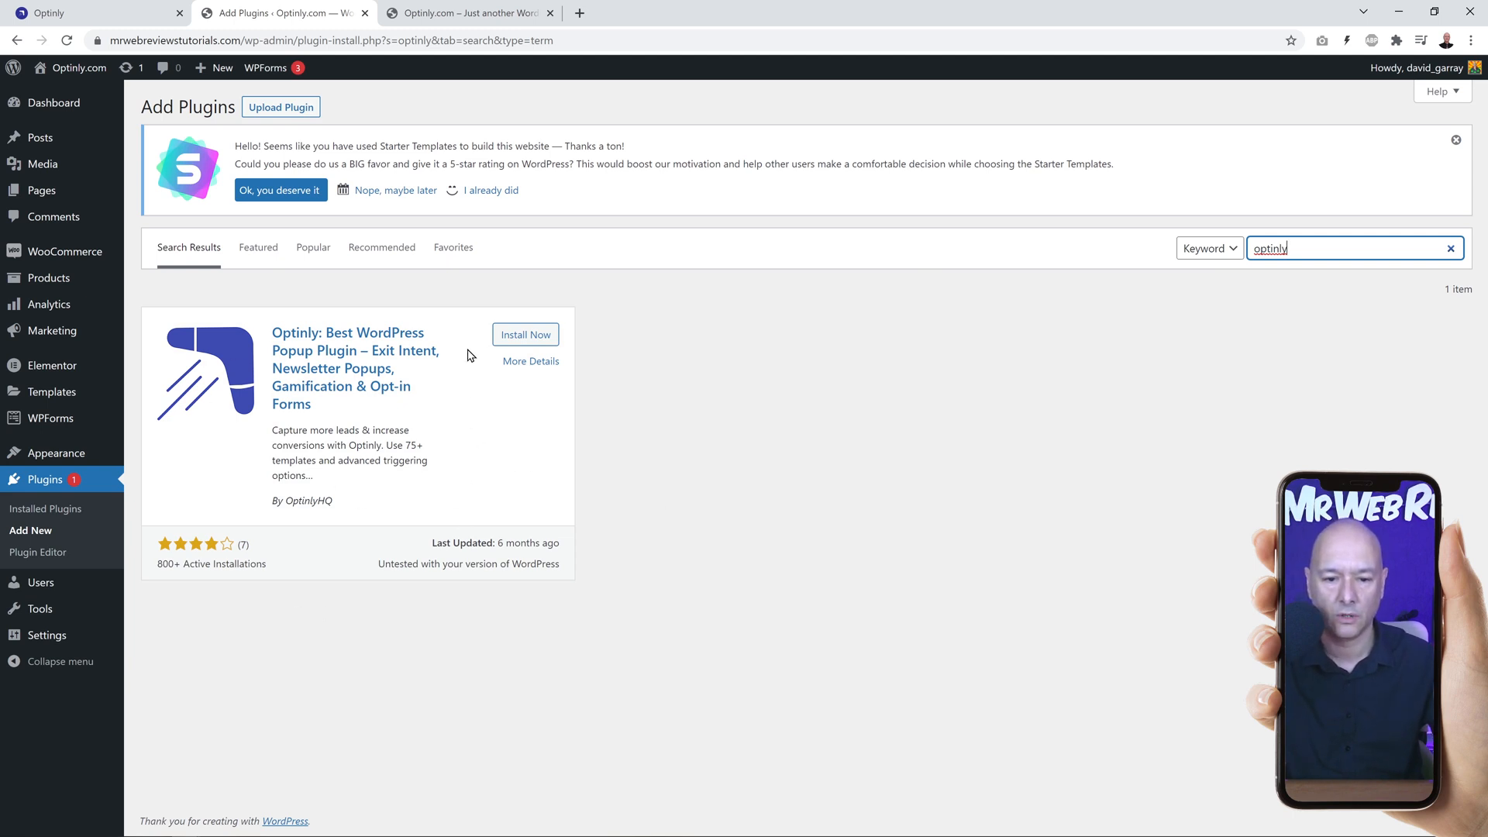
# Step: Install and activate the Optinly popup plugin and check its entry among the installed plugins
pyautogui.click(515, 335)
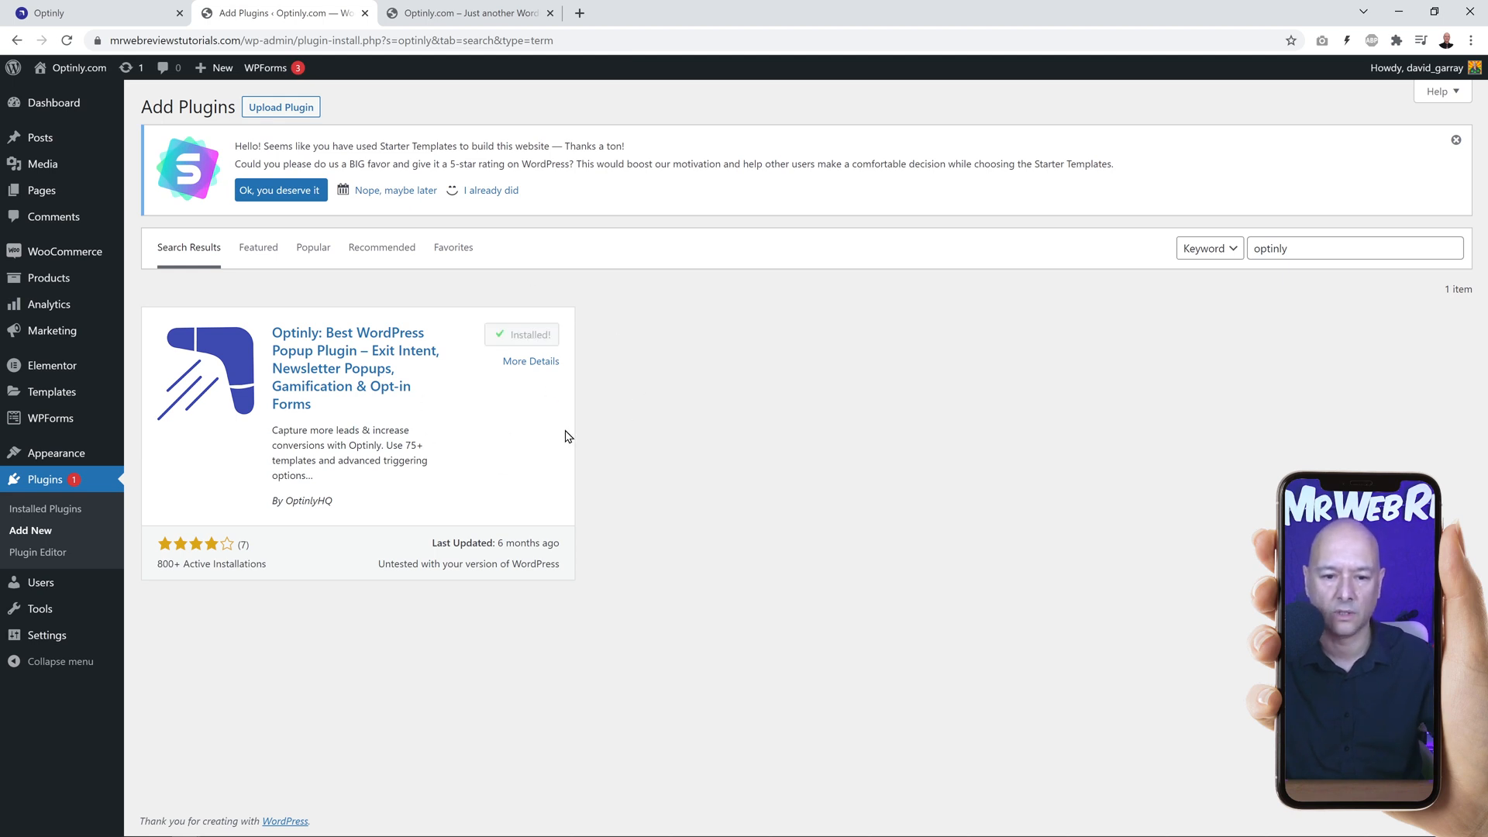
pyautogui.click(537, 339)
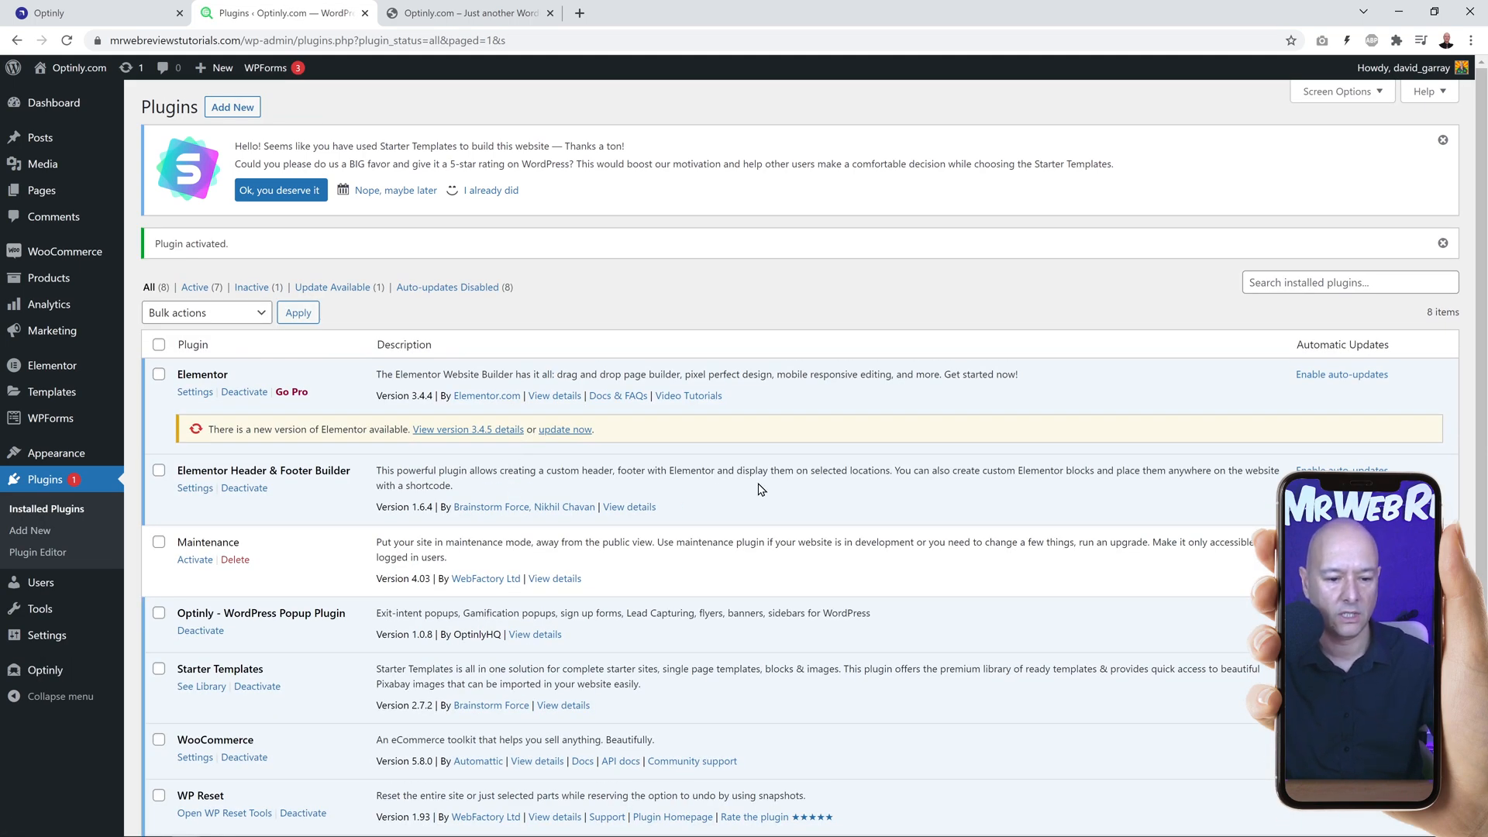
pyautogui.scroll(-2, 771, 515)
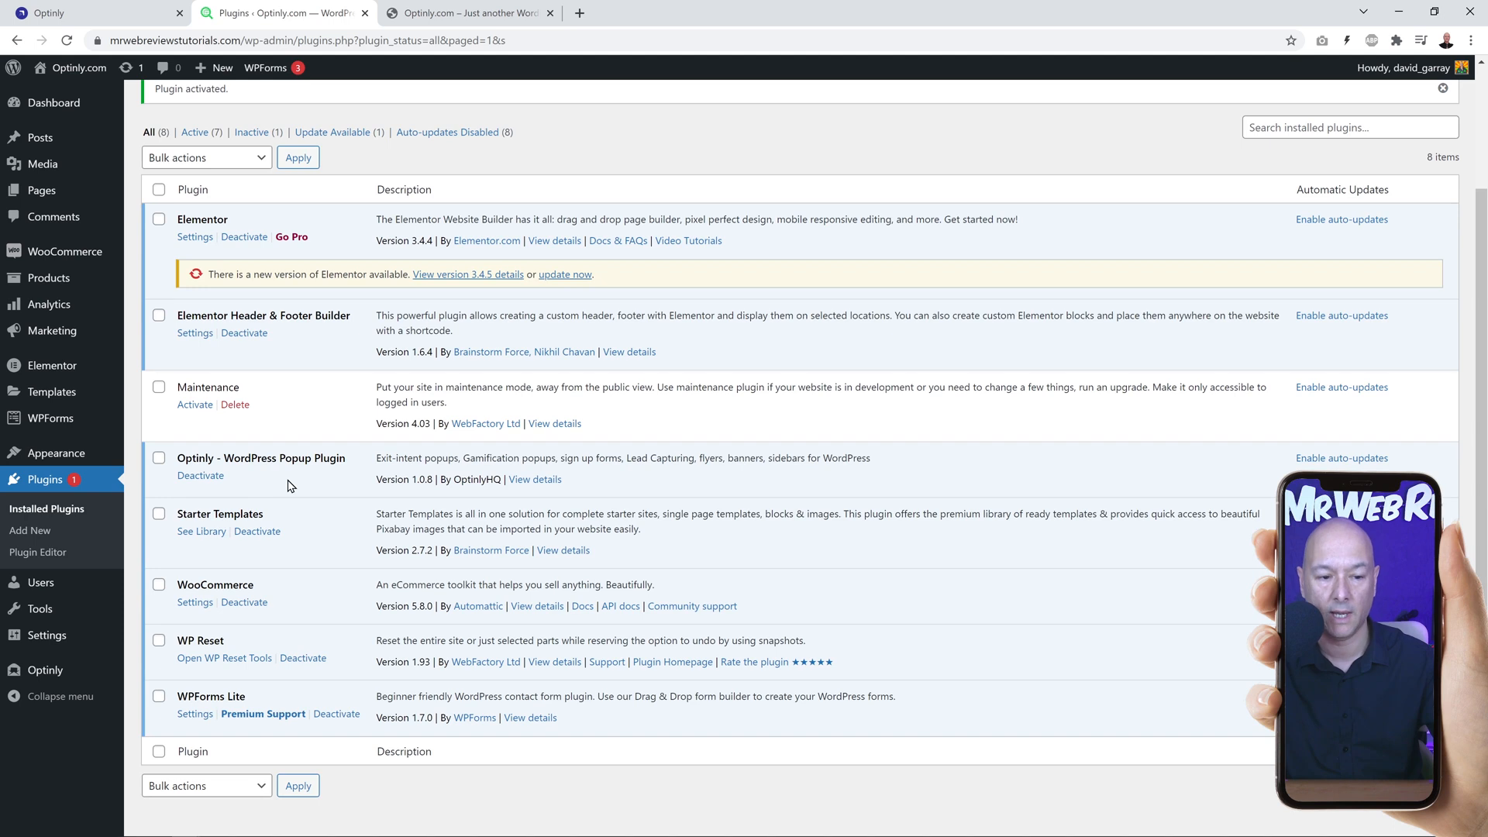
pyautogui.scroll(-1, 311, 504)
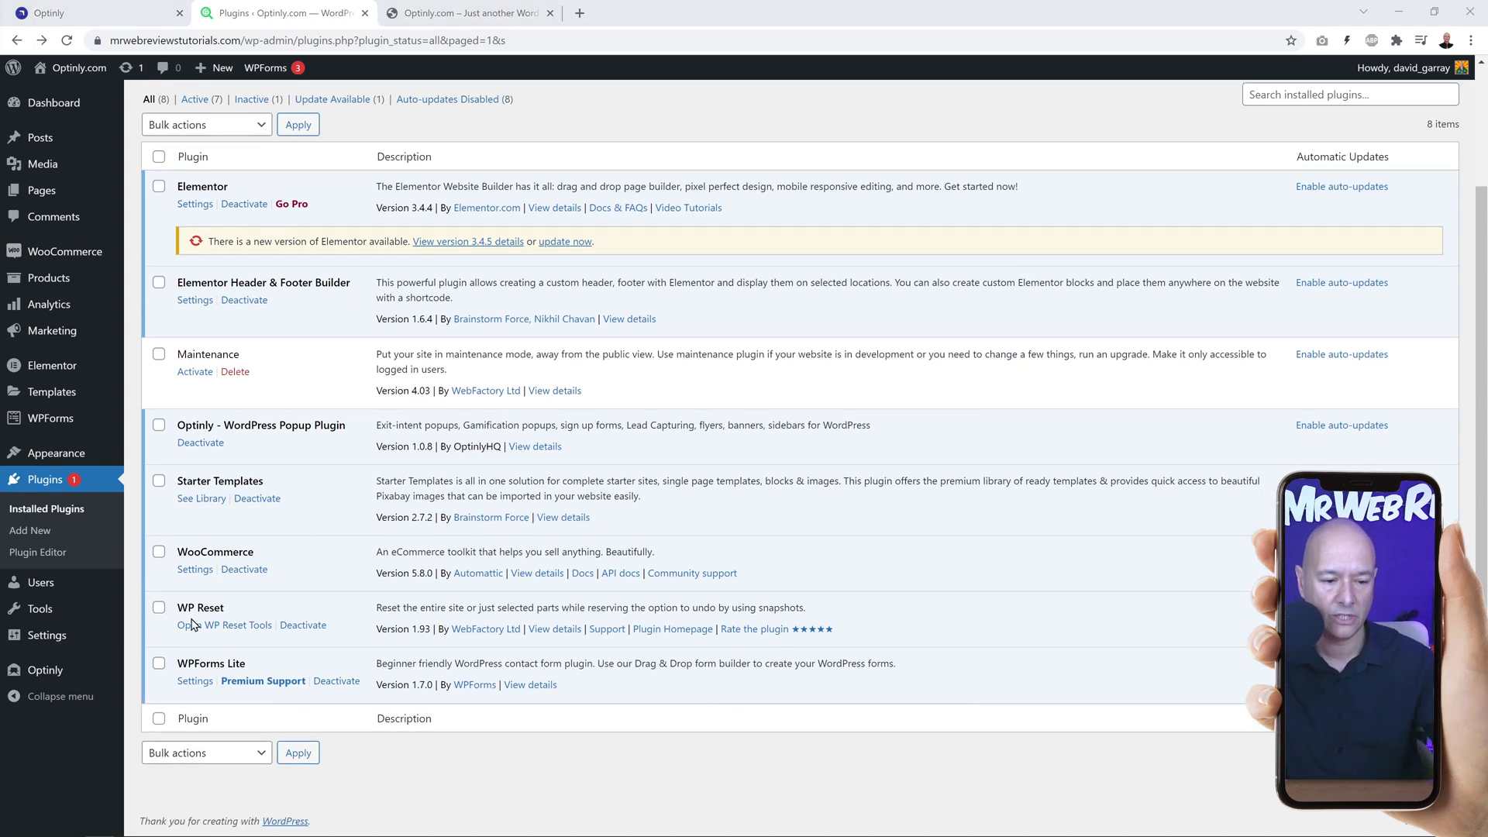
# Step: Copy the App ID from Optinly, paste it into the plugin's App ID field in WordPress and connect the site
pyautogui.click(39, 676)
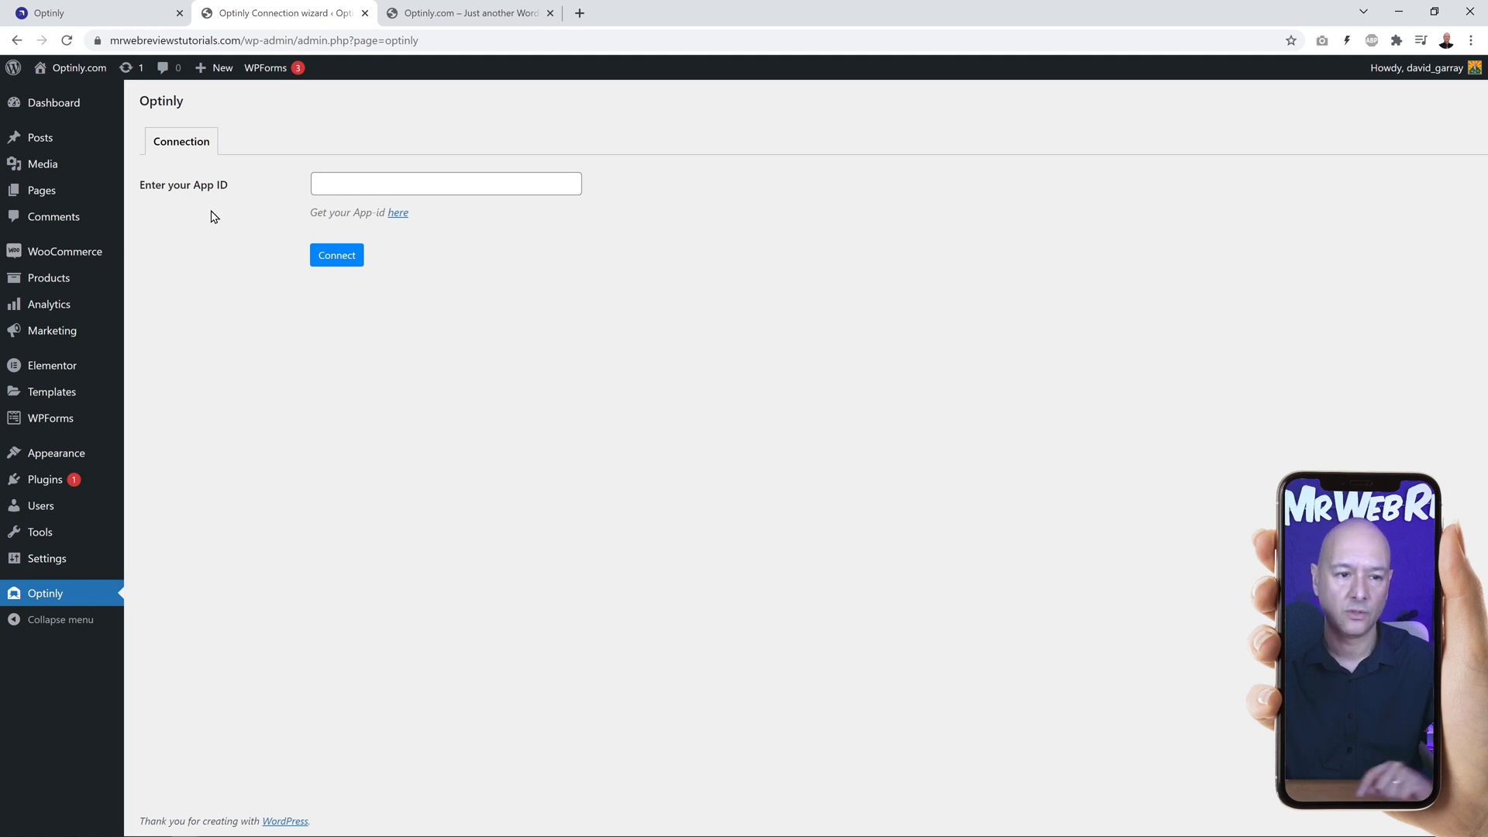
pyautogui.click(122, 16)
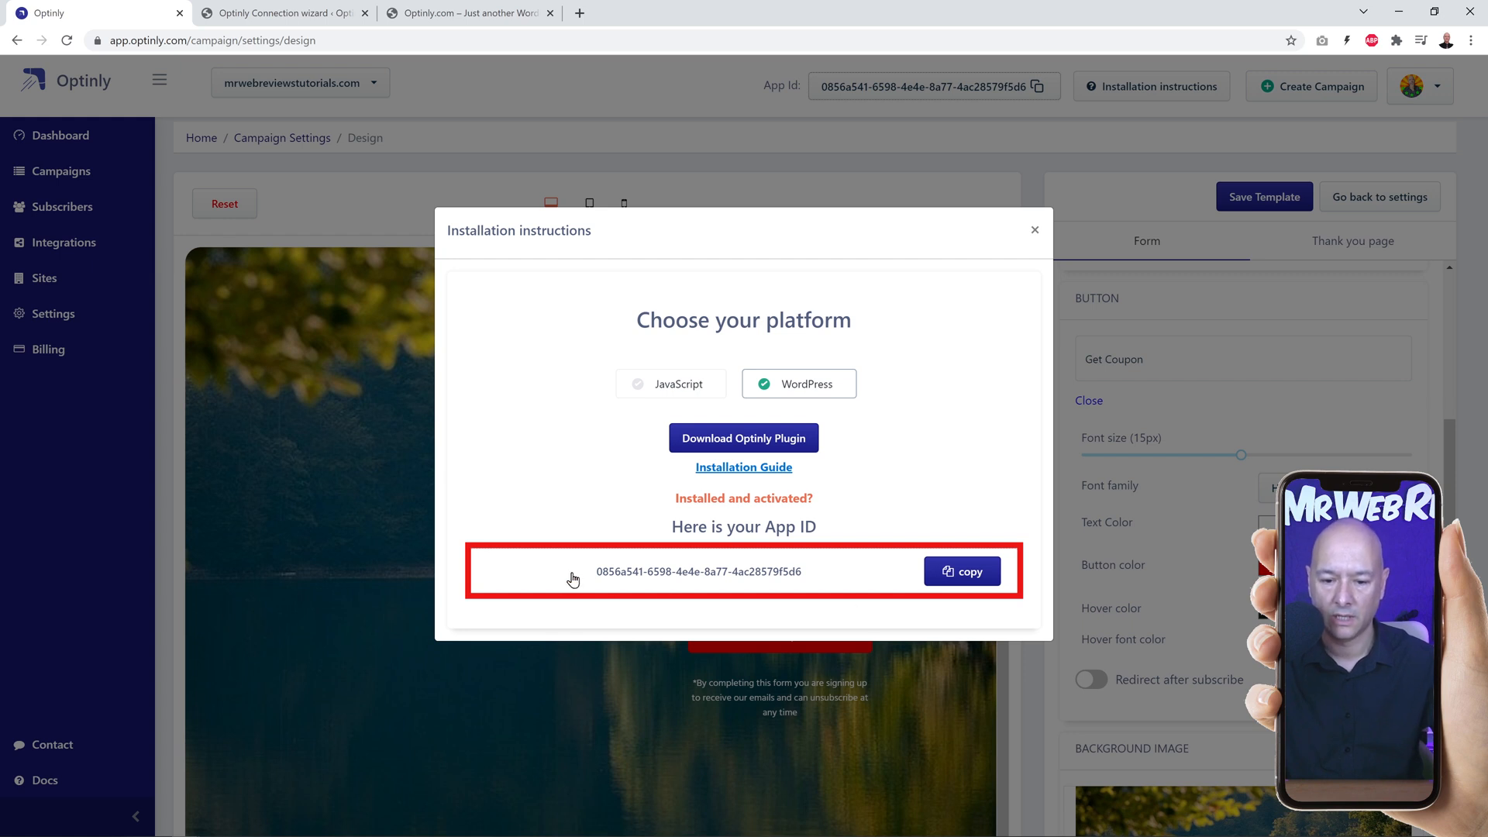
pyautogui.click(969, 574)
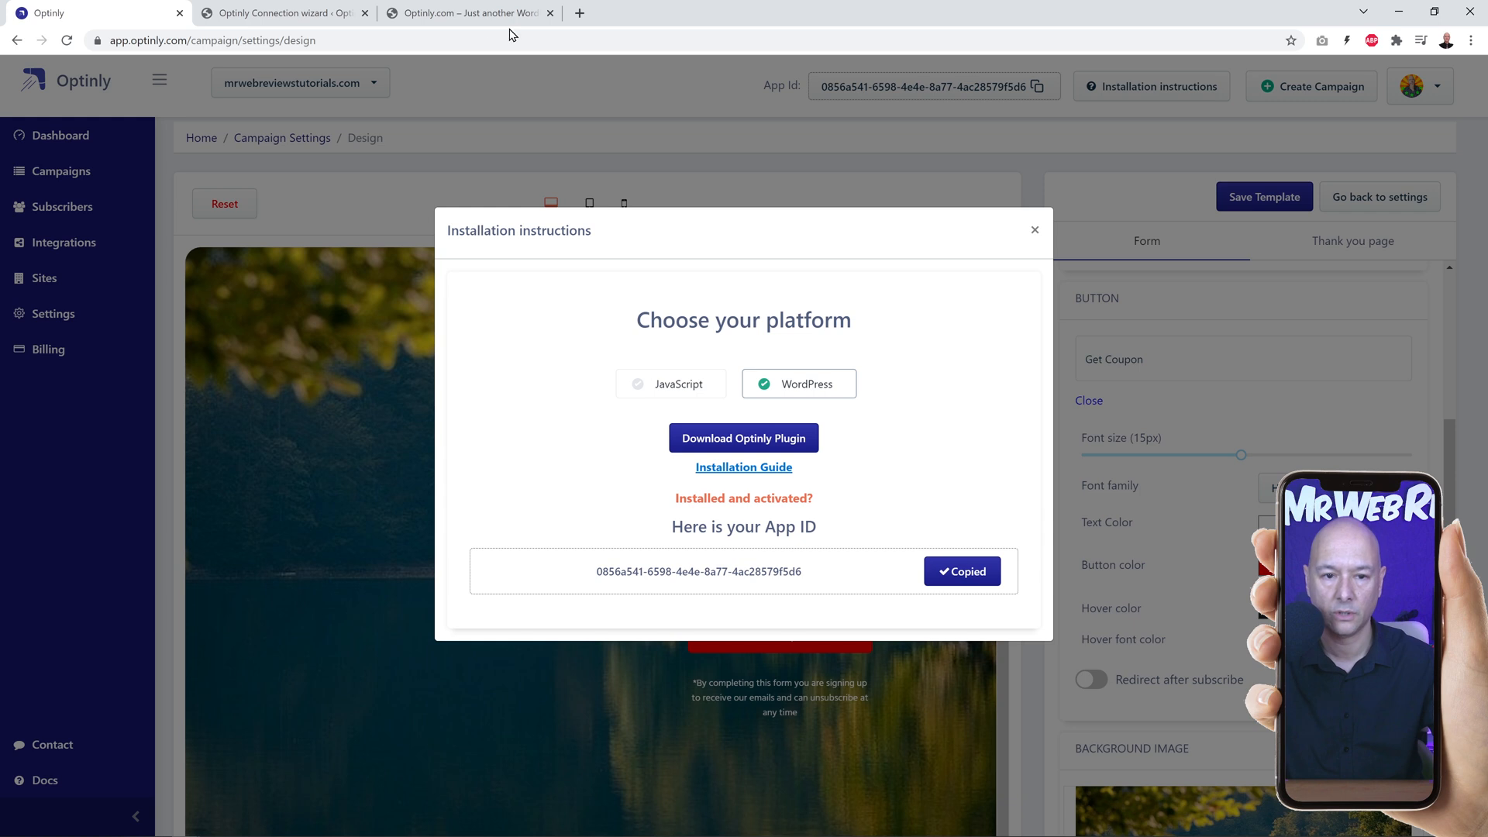
pyautogui.click(262, 12)
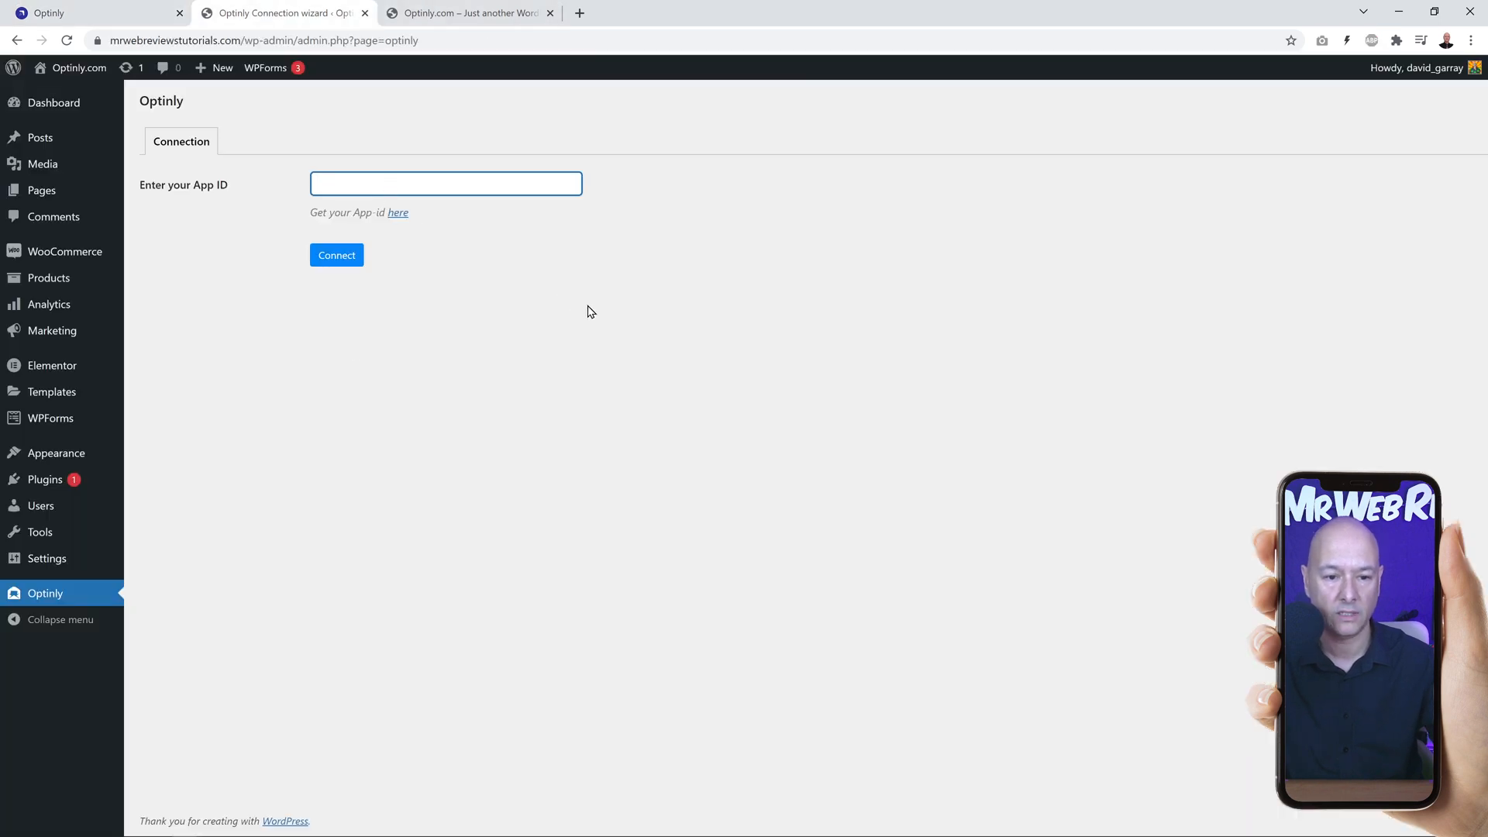
pyautogui.hotkey('ctrl', 'v')
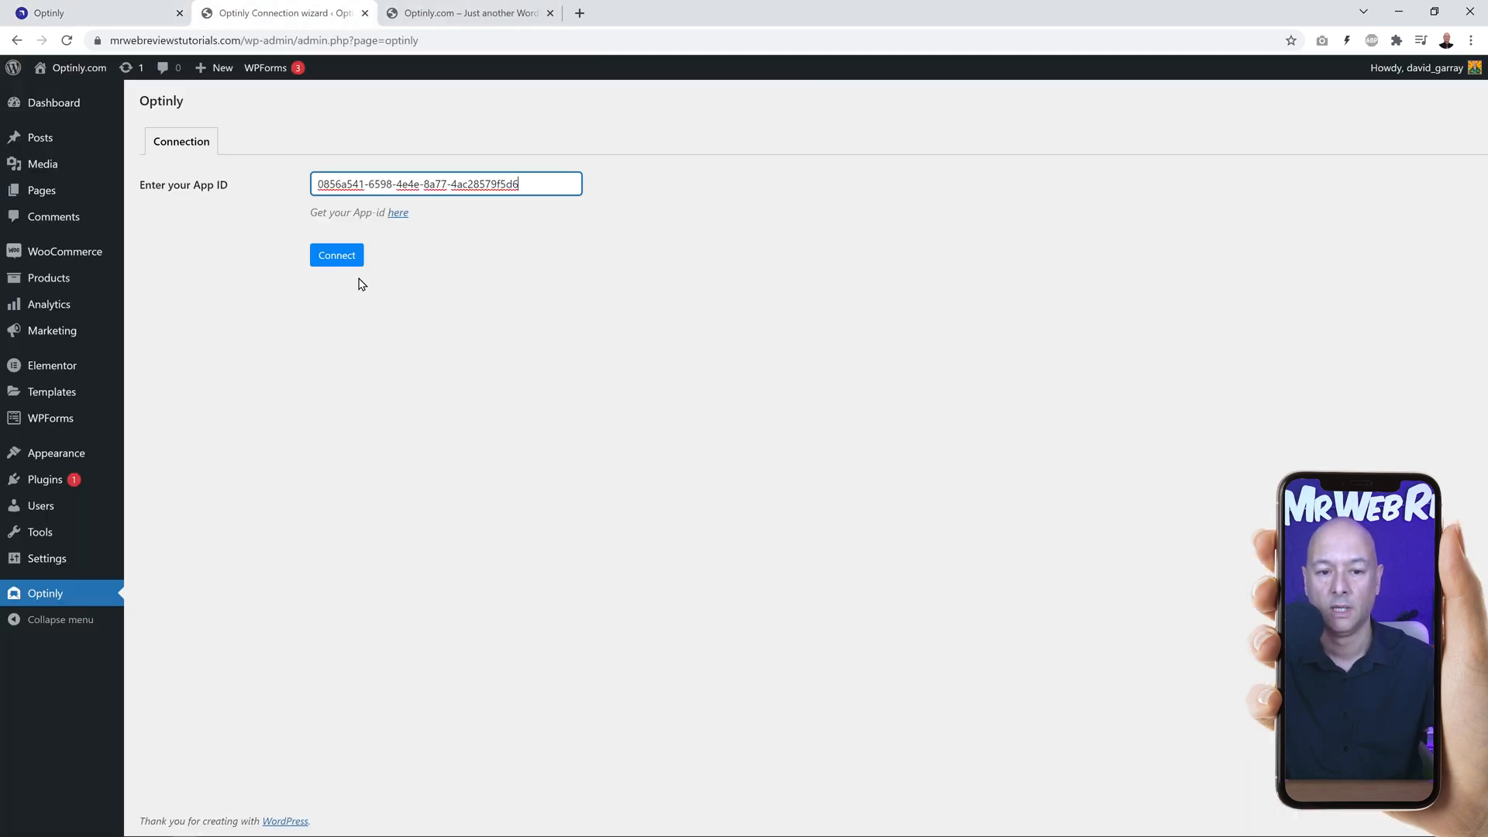
pyautogui.click(337, 260)
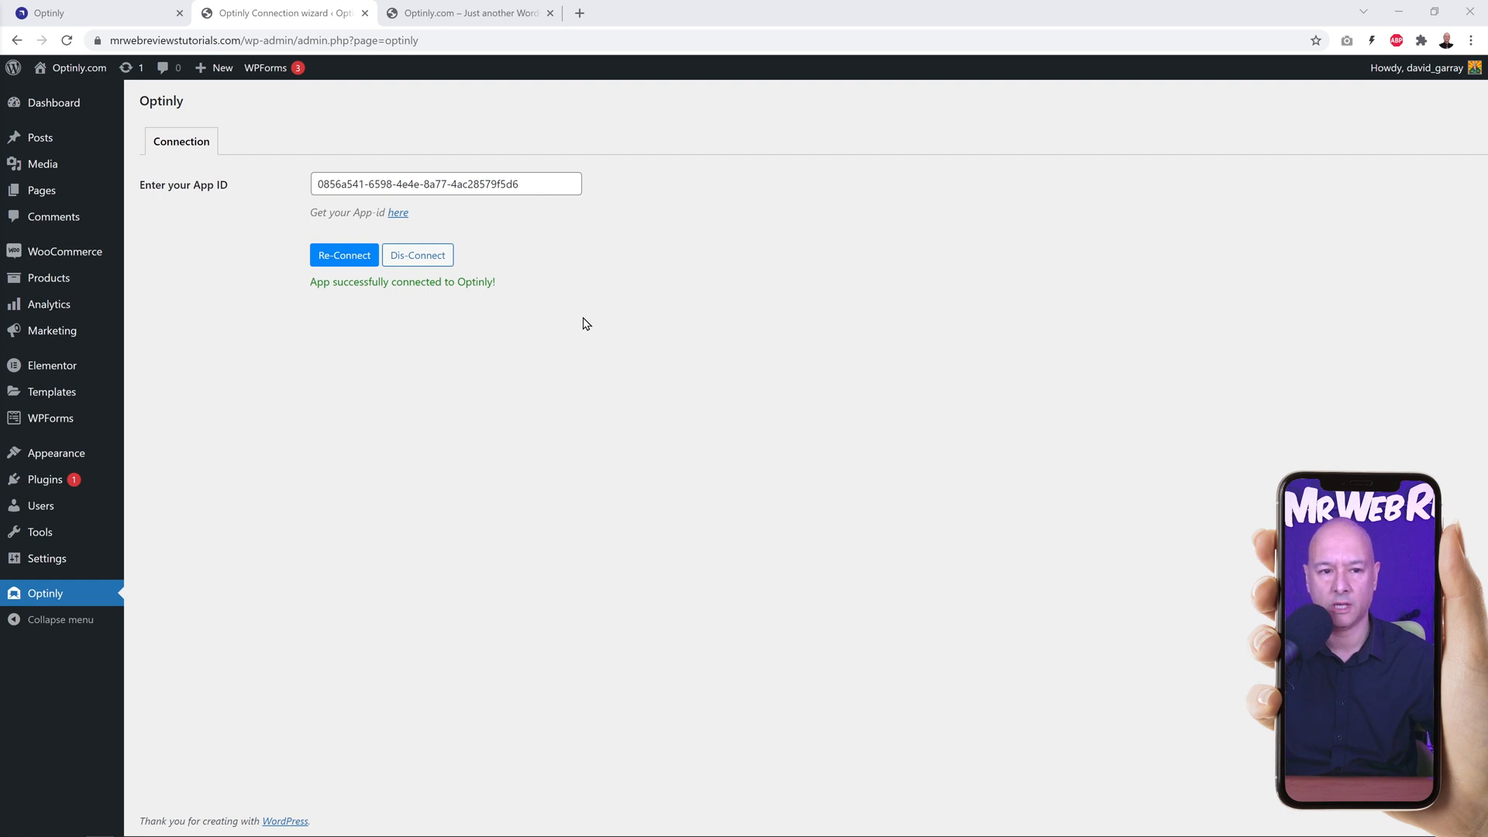
# Step: Switch back to Optinly, return to the Test Campaign settings and turn off the popup for mobiles
pyautogui.click(116, 14)
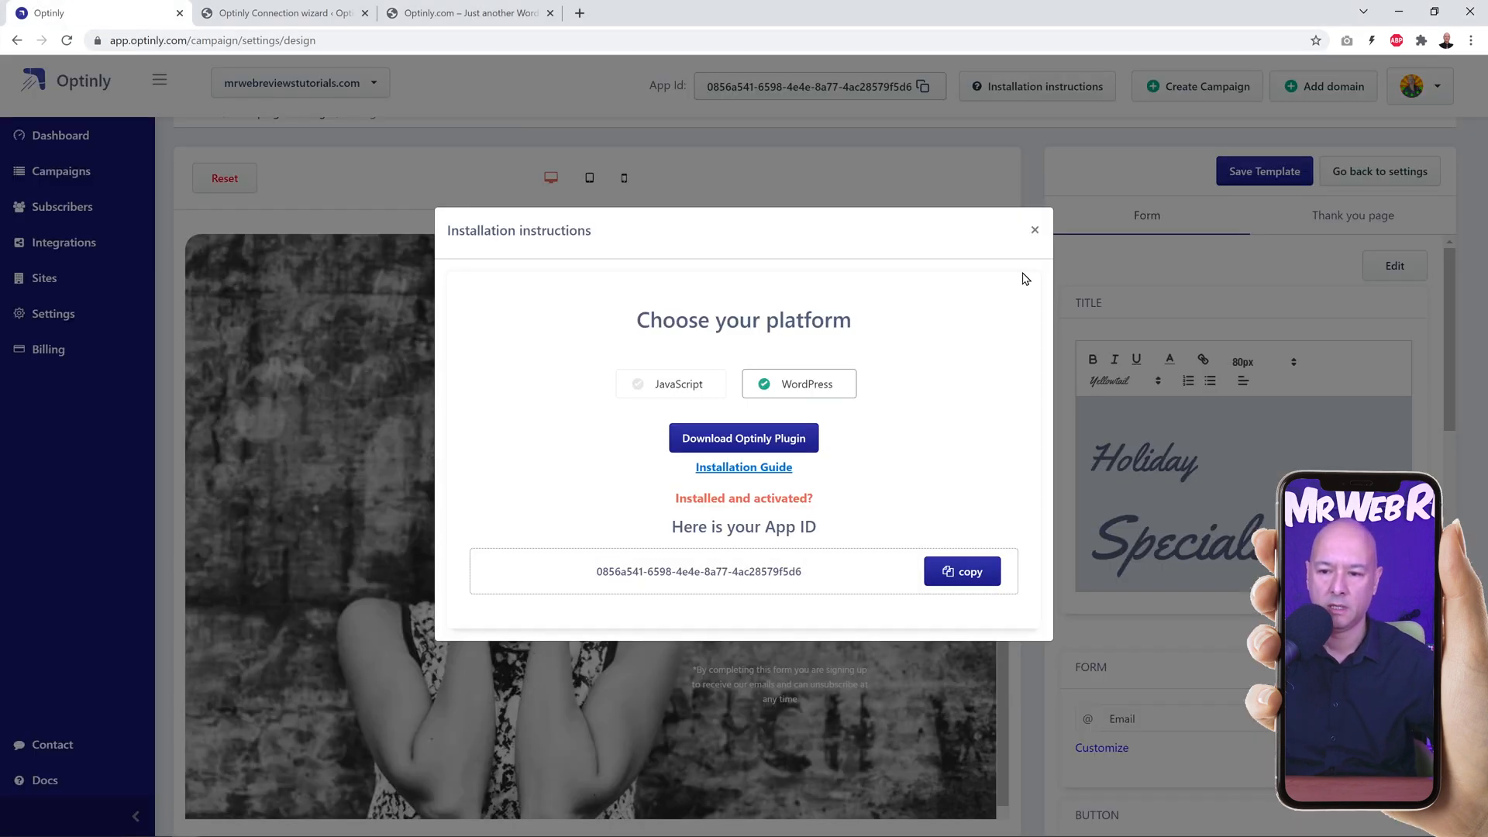
pyautogui.click(1034, 230)
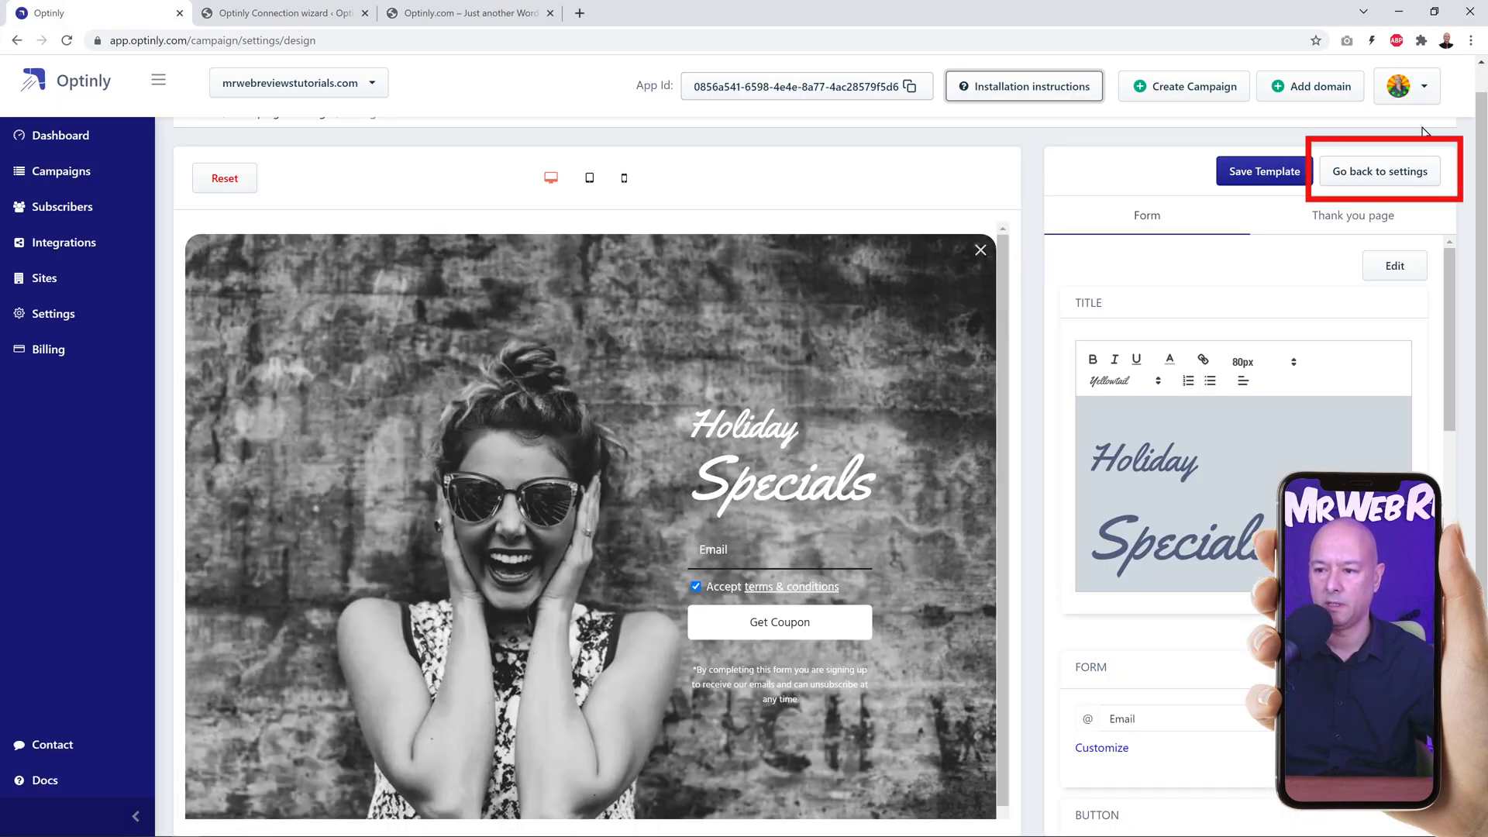
pyautogui.click(1373, 177)
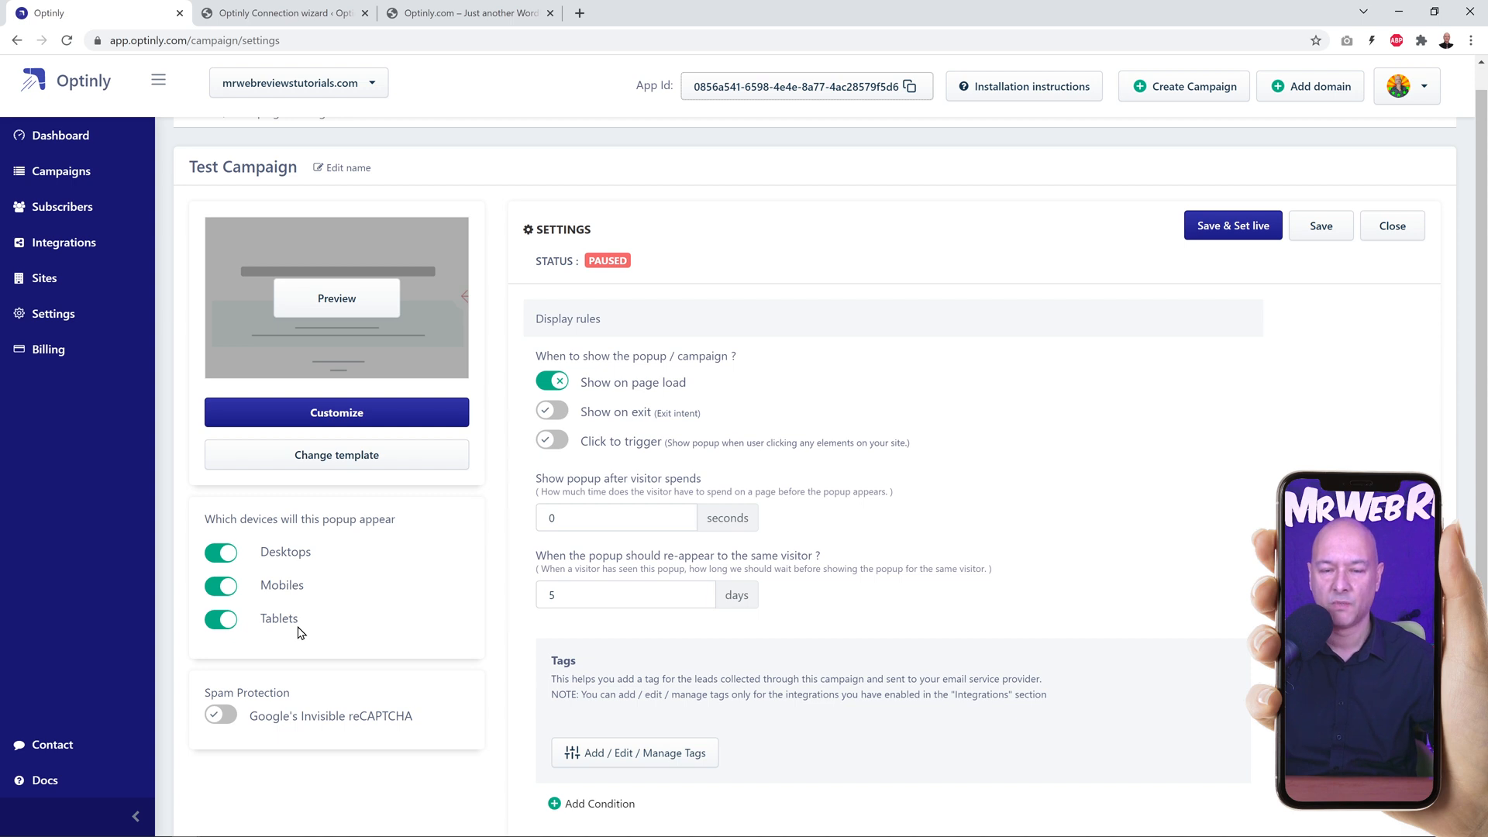
pyautogui.click(229, 587)
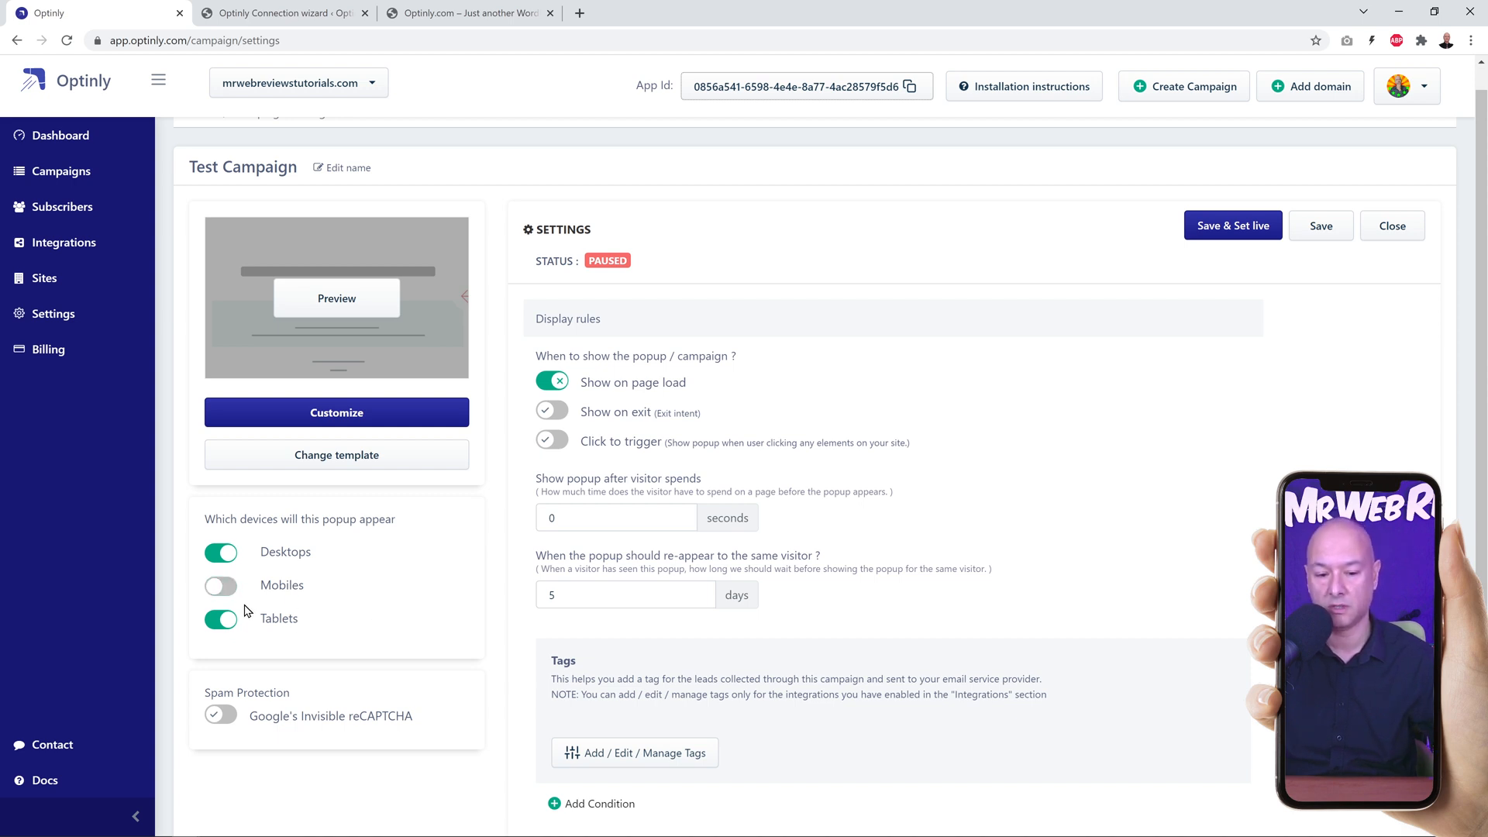
# Step: Turn the popup back on for mobiles and set it to show after a visitor spends 2 seconds on a page
pyautogui.click(221, 588)
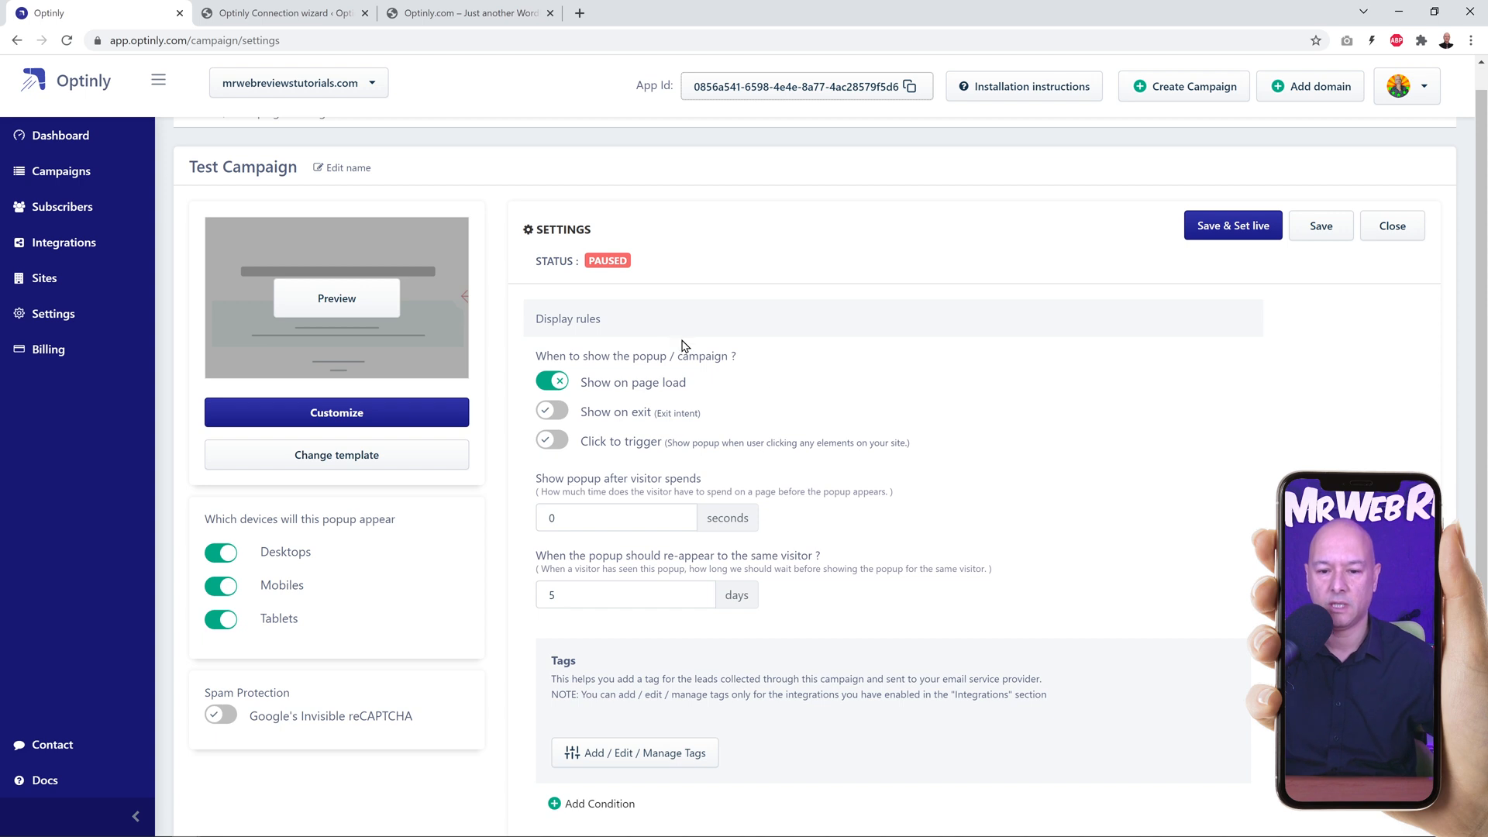
pyautogui.scroll(1, 993, 409)
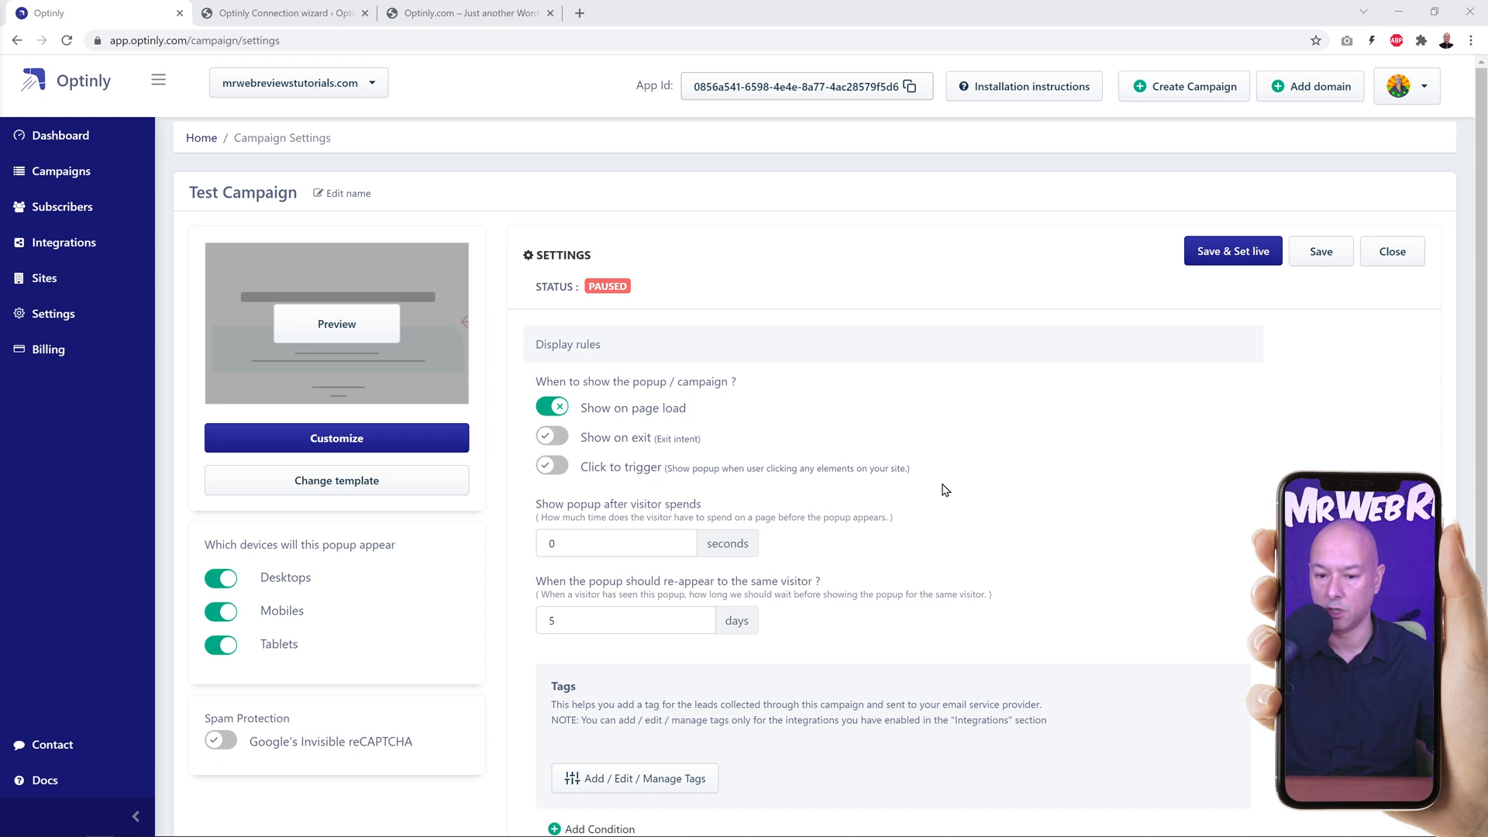
pyautogui.scroll(-1, 1087, 479)
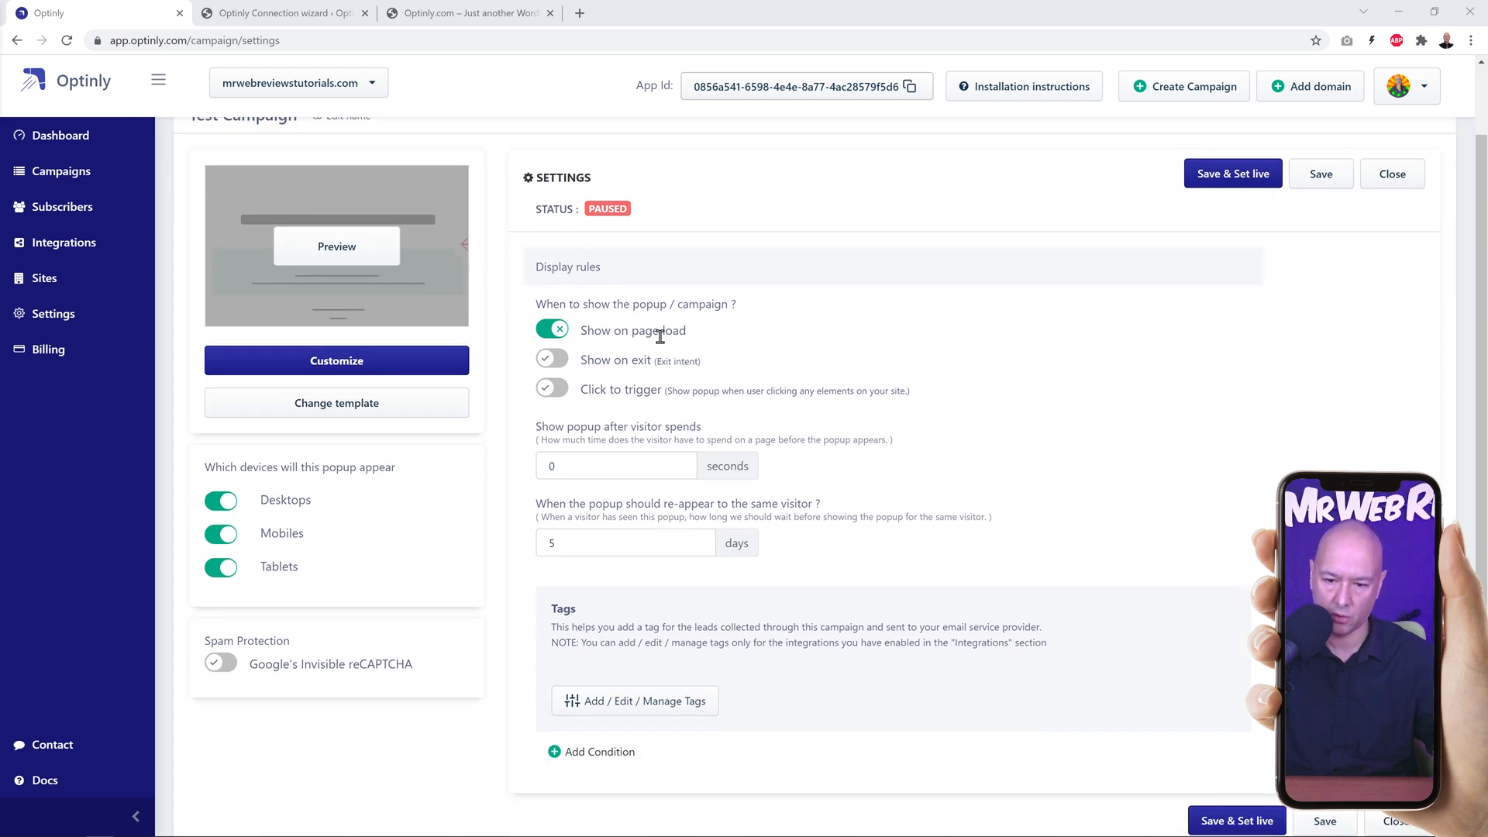
pyautogui.scroll(-1, 1035, 402)
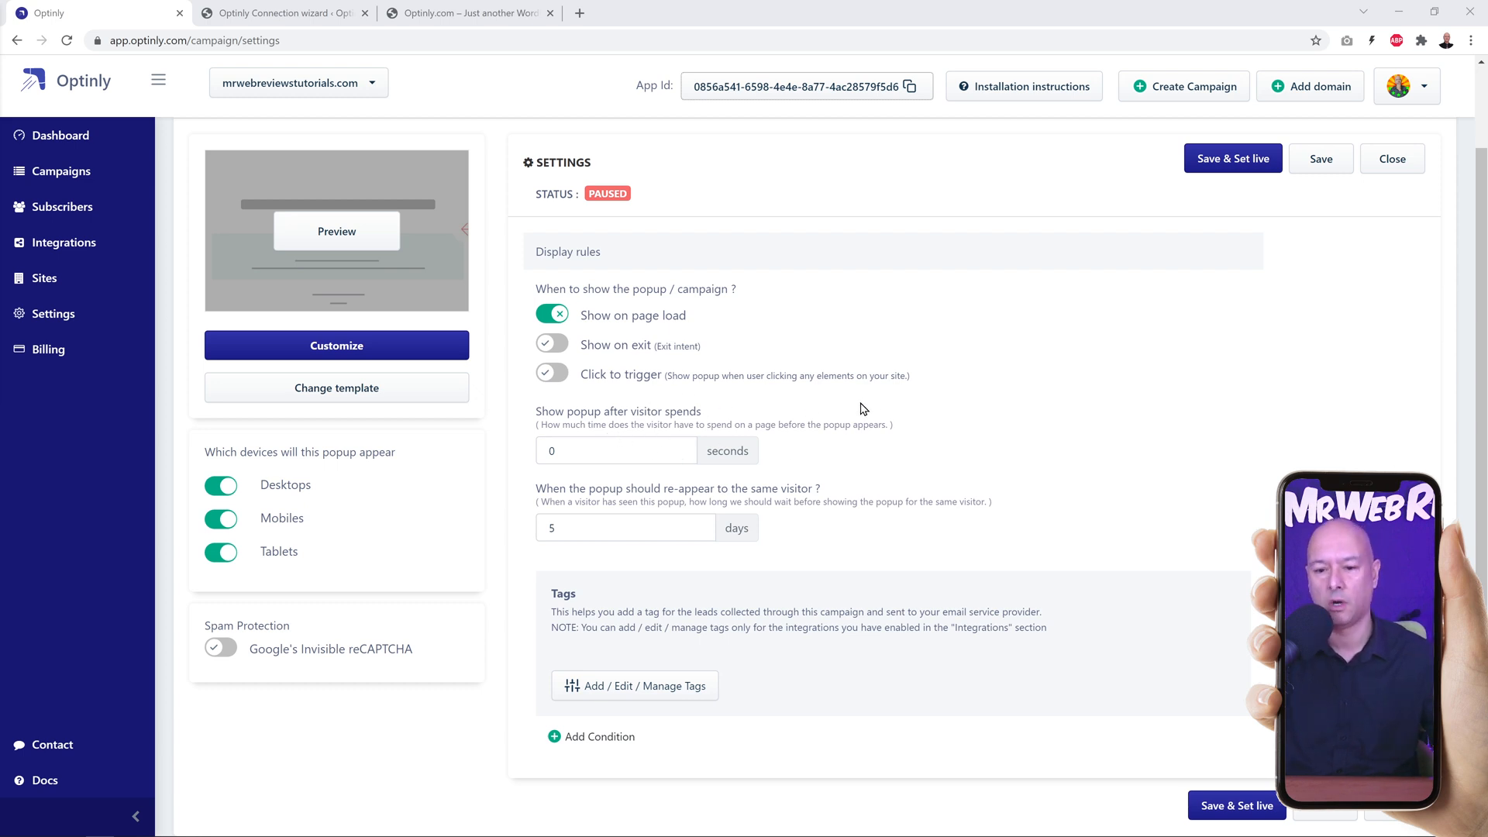
pyautogui.moveTo(551, 453); pyautogui.dragTo(578, 446)
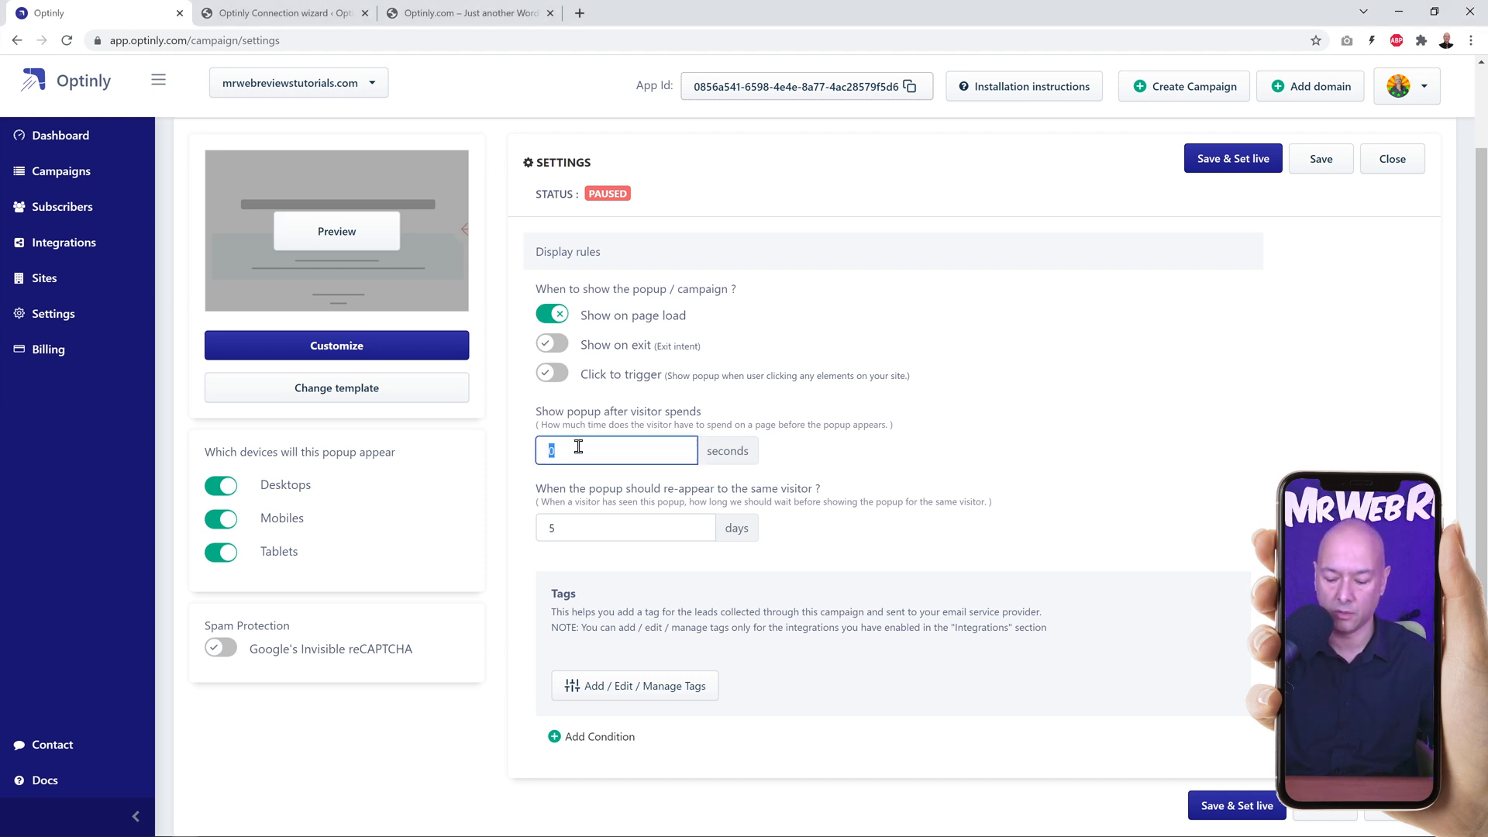
pyautogui.write('2')
pyautogui.click(926, 449)
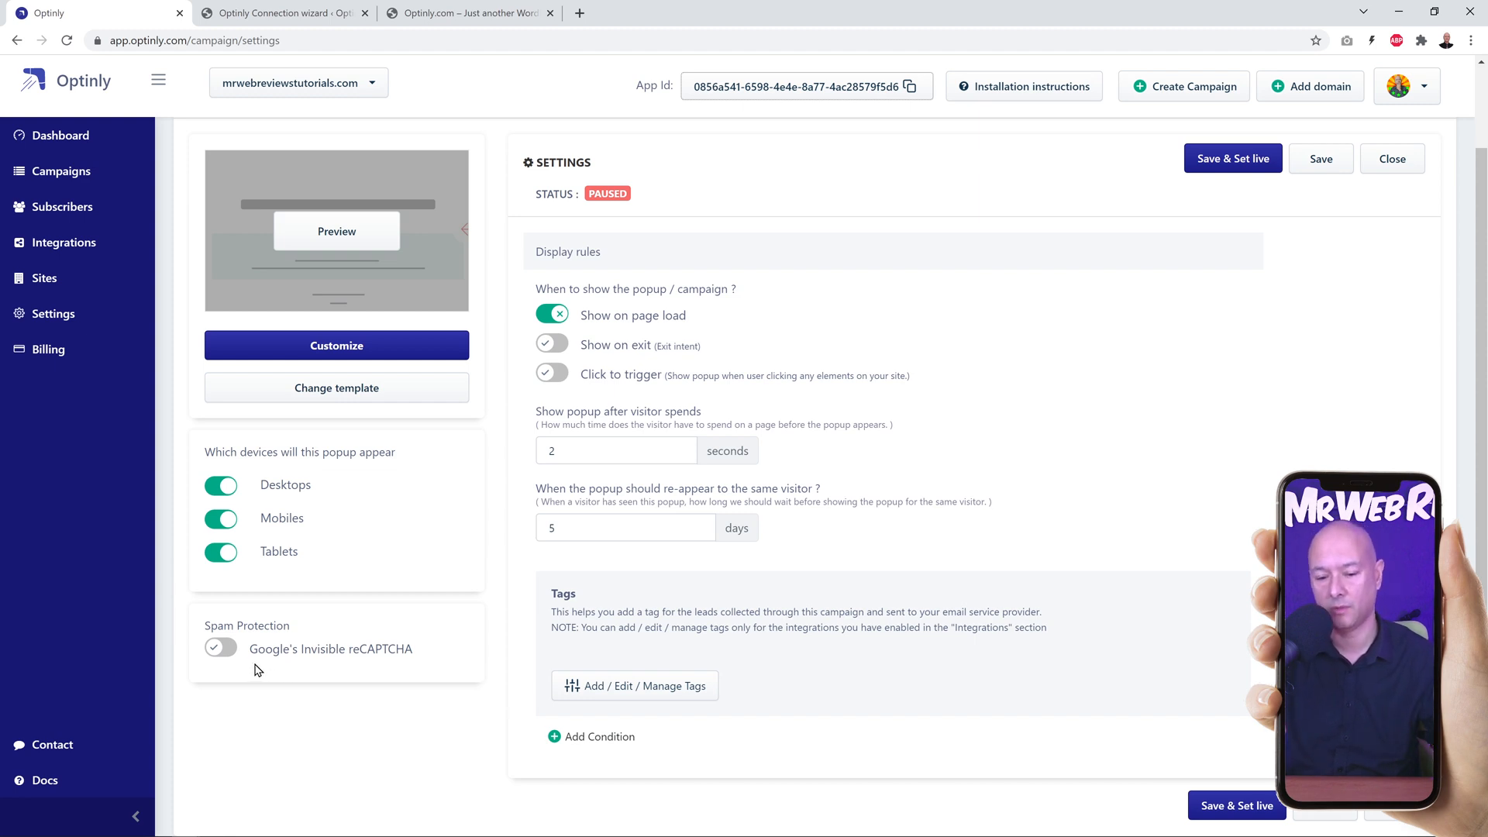
# Step: Enable Google's Invisible reCAPTCHA for the campaign, then save it and set it live
pyautogui.click(223, 651)
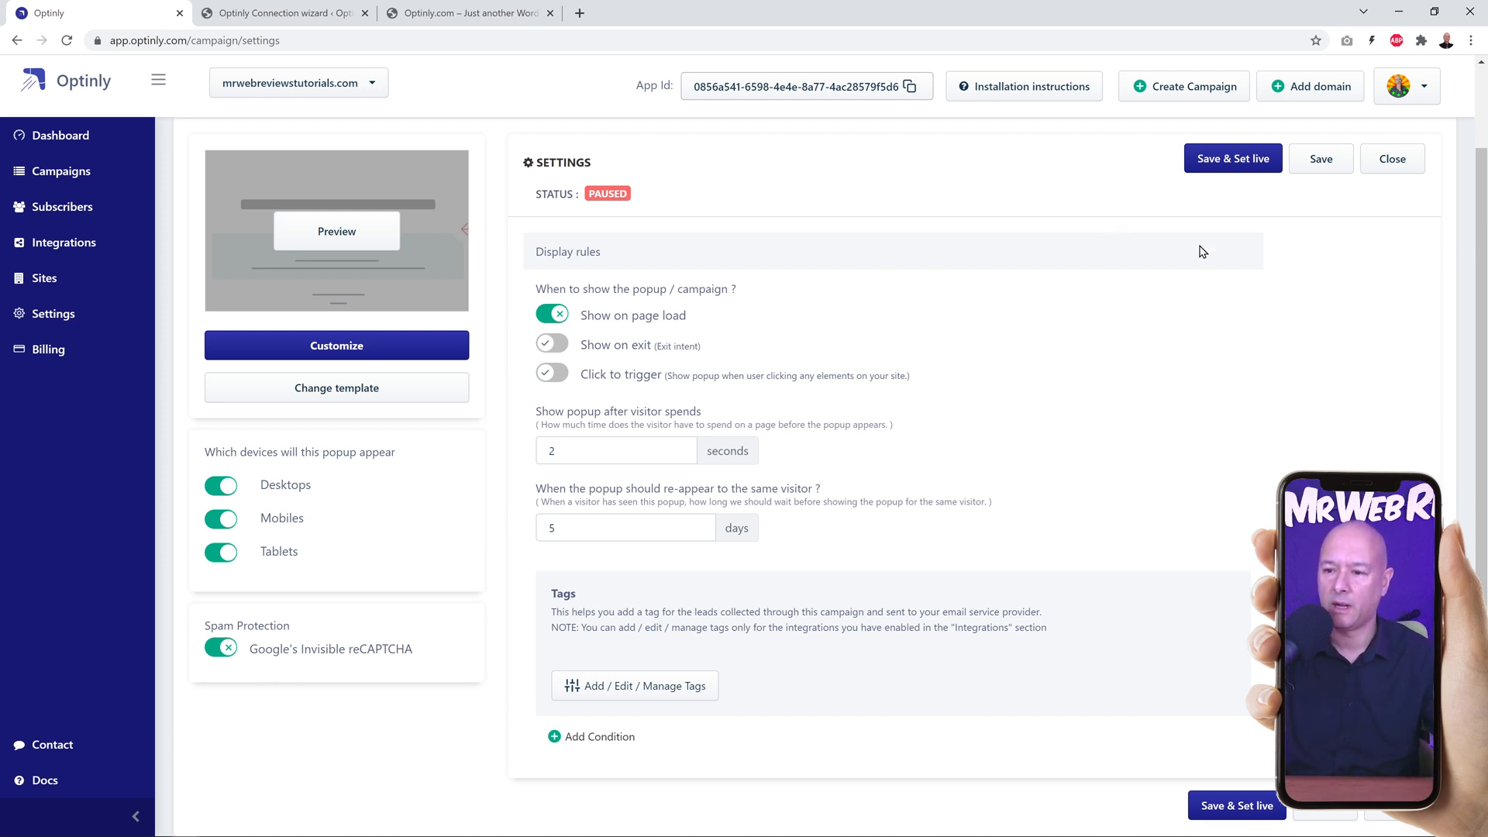
pyautogui.click(1233, 163)
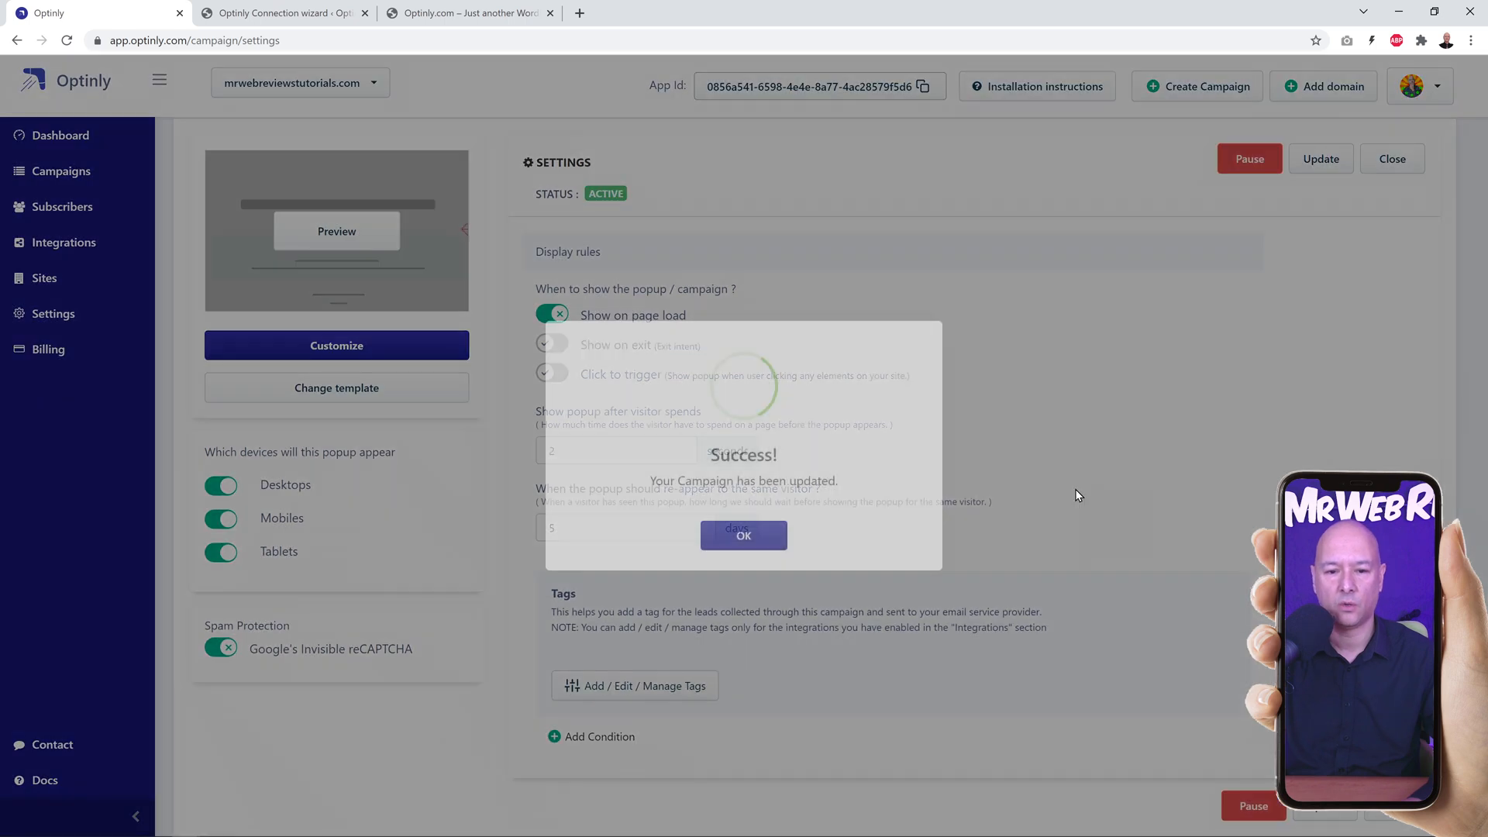
pyautogui.click(743, 534)
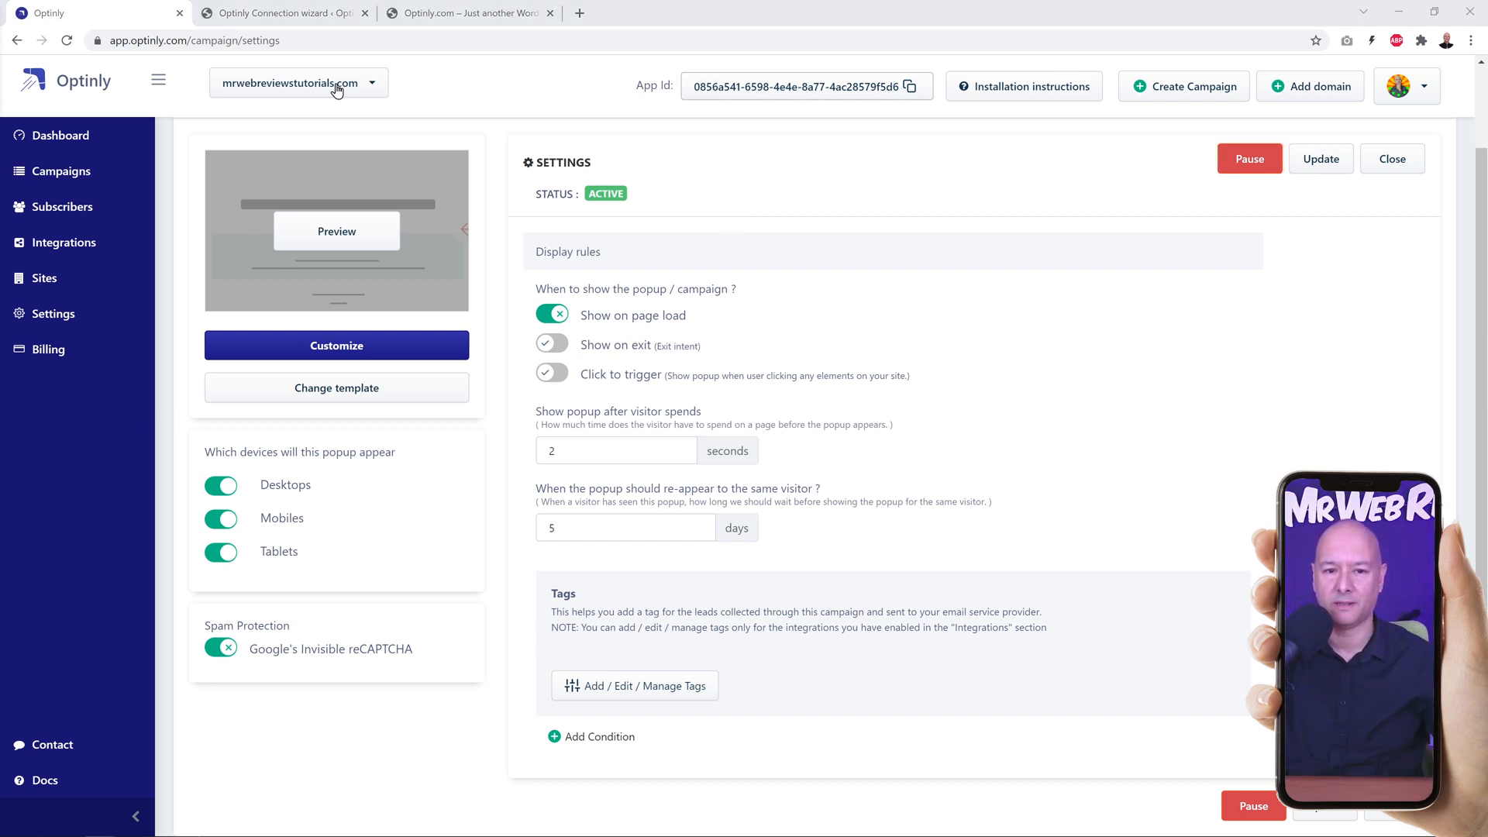
# Step: Switch to the store site, reload the home page to check and close the popup, and check the About and Home pages
pyautogui.click(465, 13)
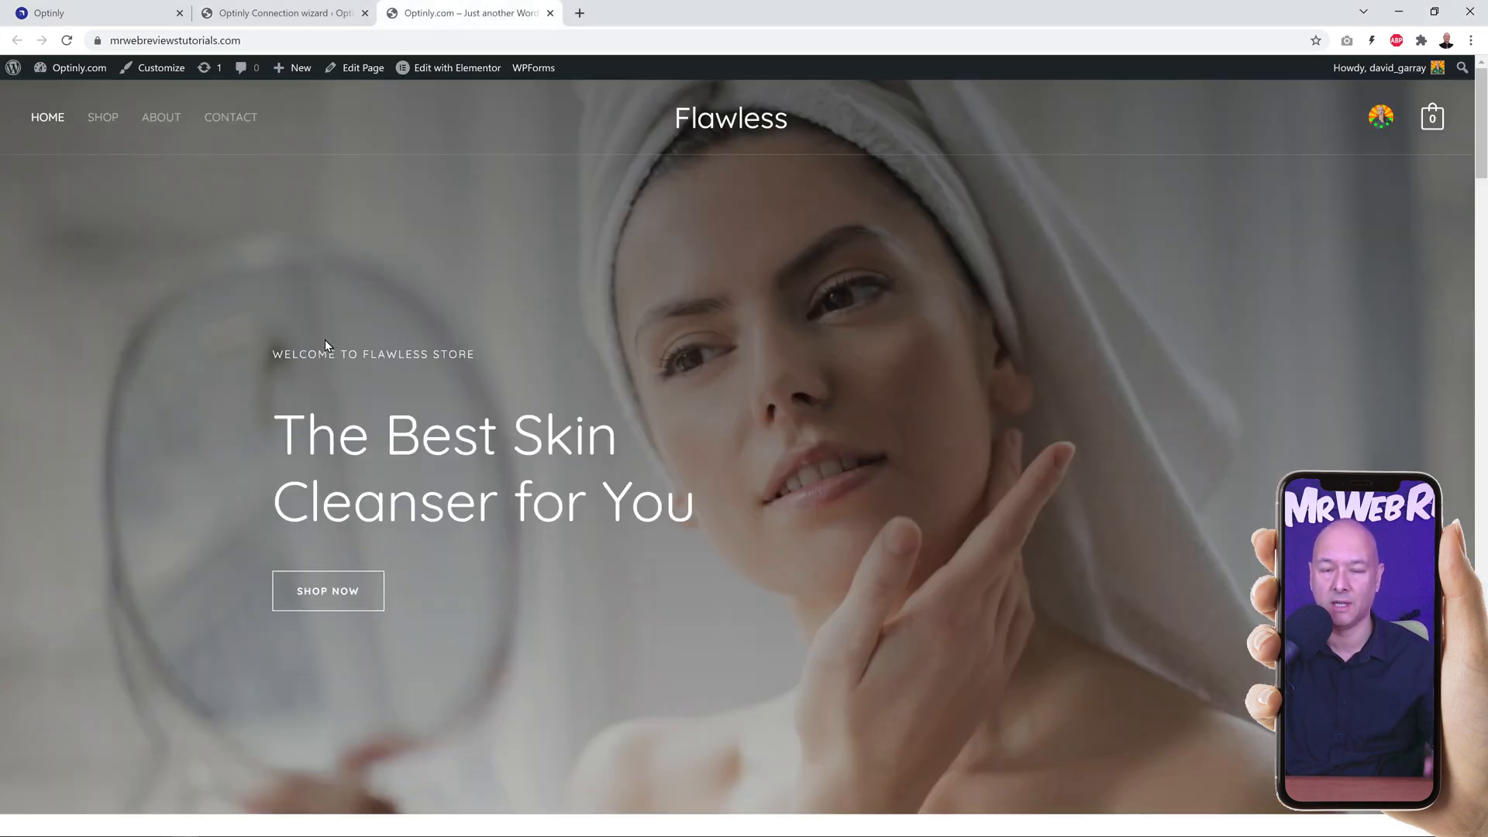
pyautogui.click(68, 40)
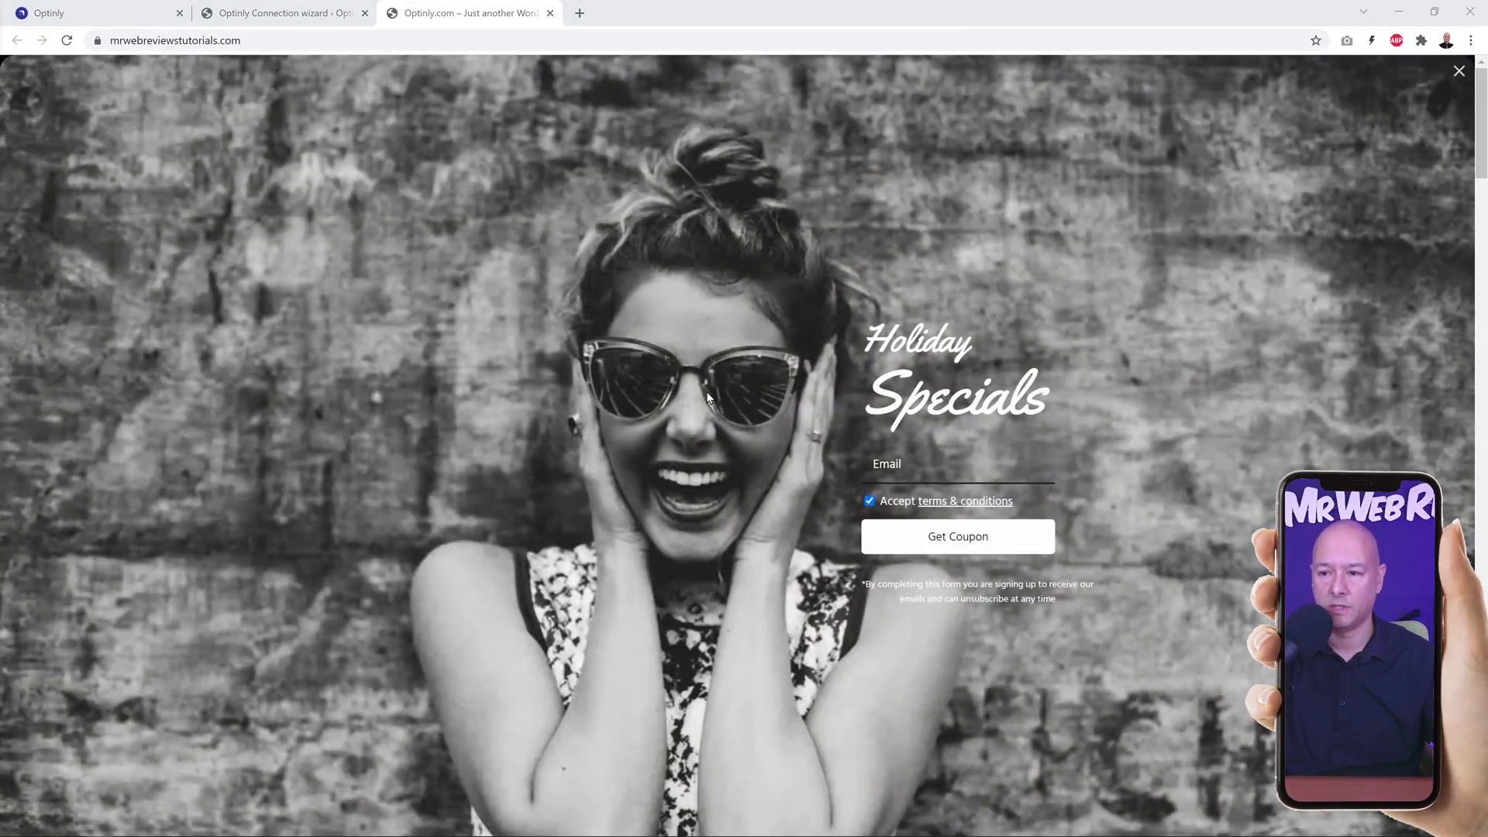
pyautogui.click(1459, 71)
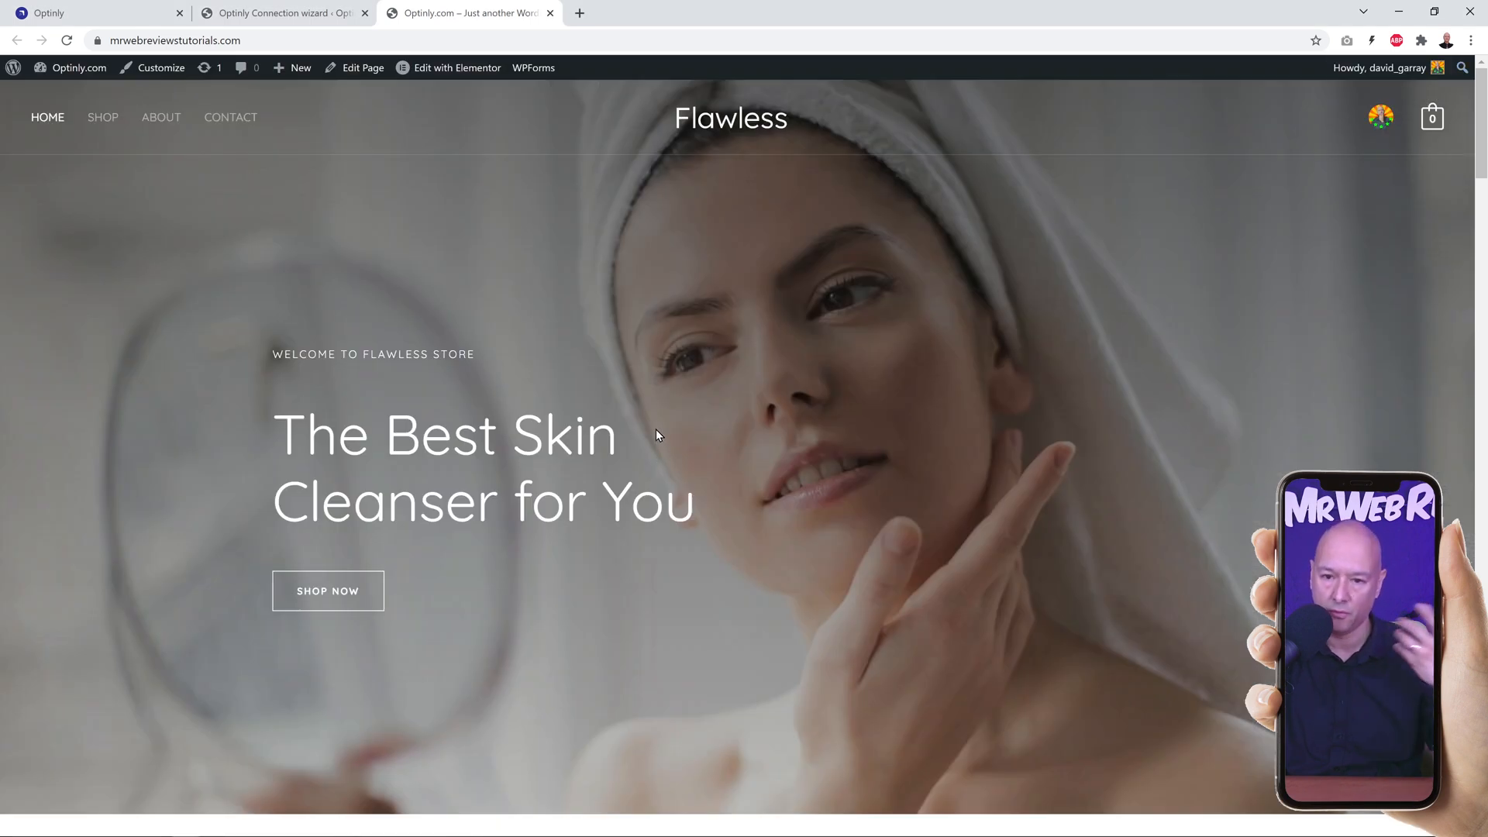
pyautogui.click(159, 118)
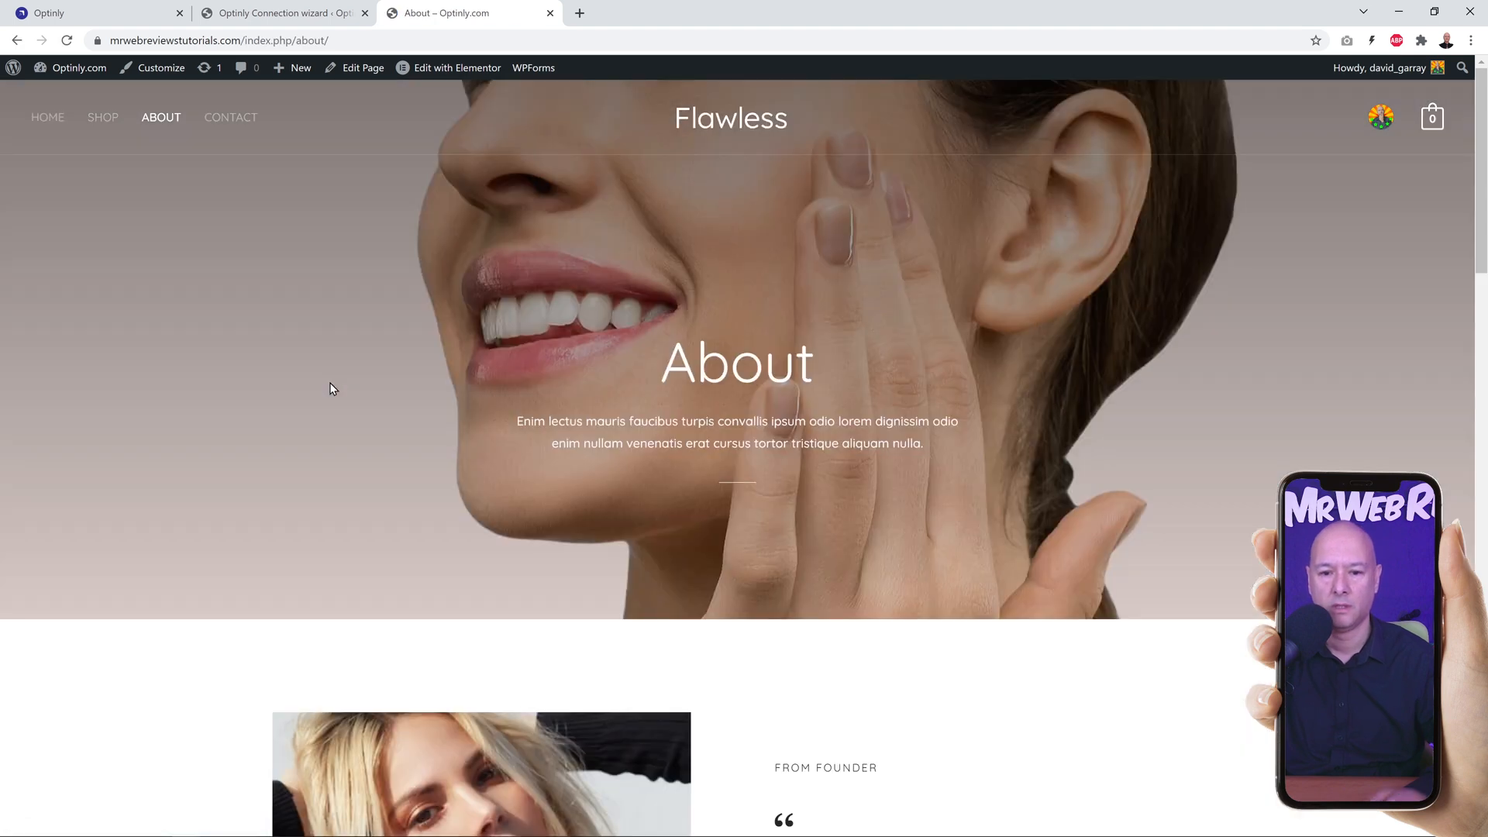
pyautogui.click(47, 118)
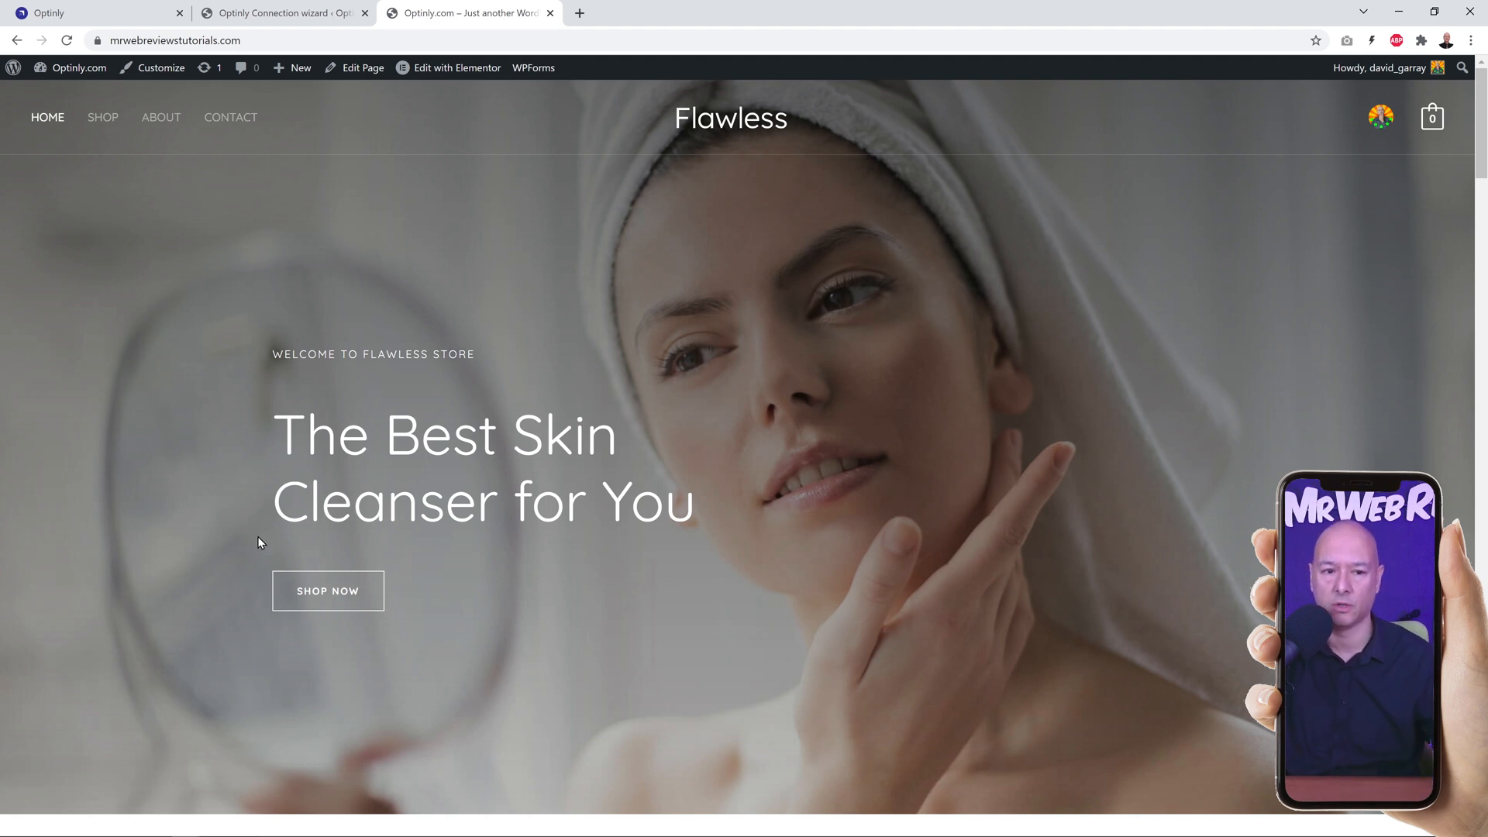
# Step: Switch back to Optinly and change the Test Campaign's template to the Spinwheel template
pyautogui.click(108, 14)
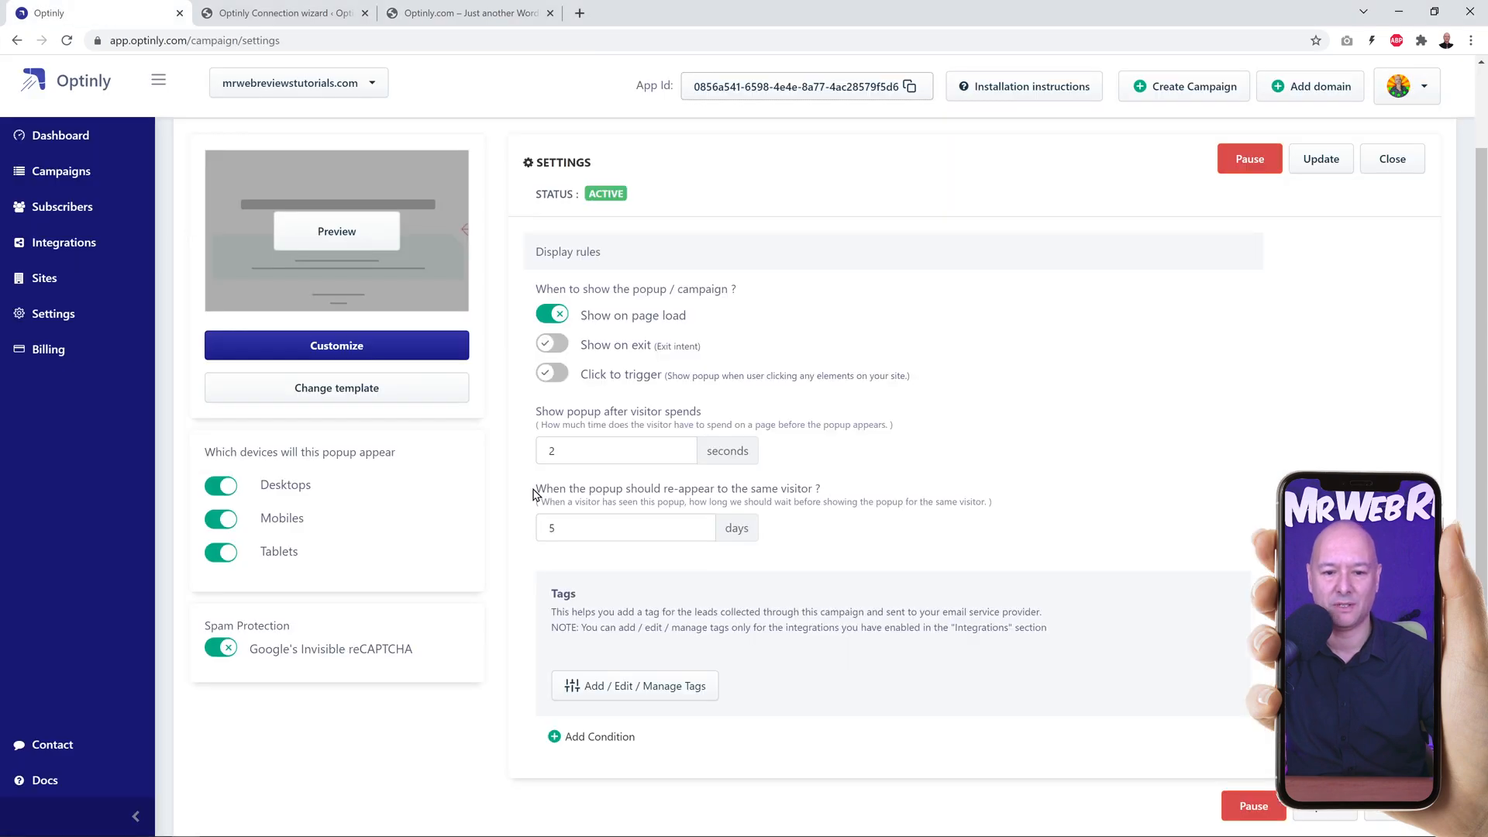
pyautogui.click(337, 389)
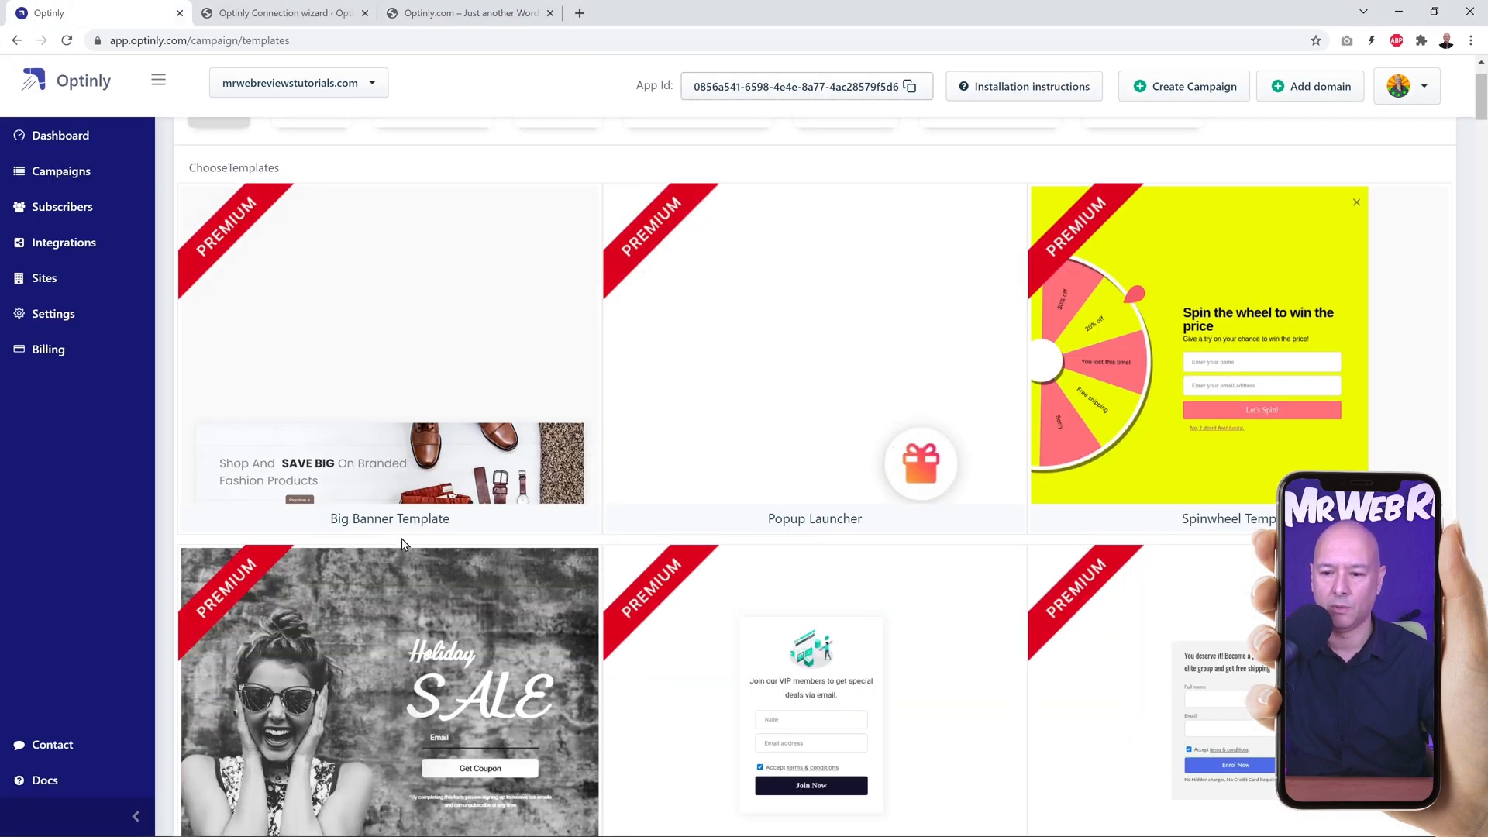
pyautogui.moveTo(1192, 292)
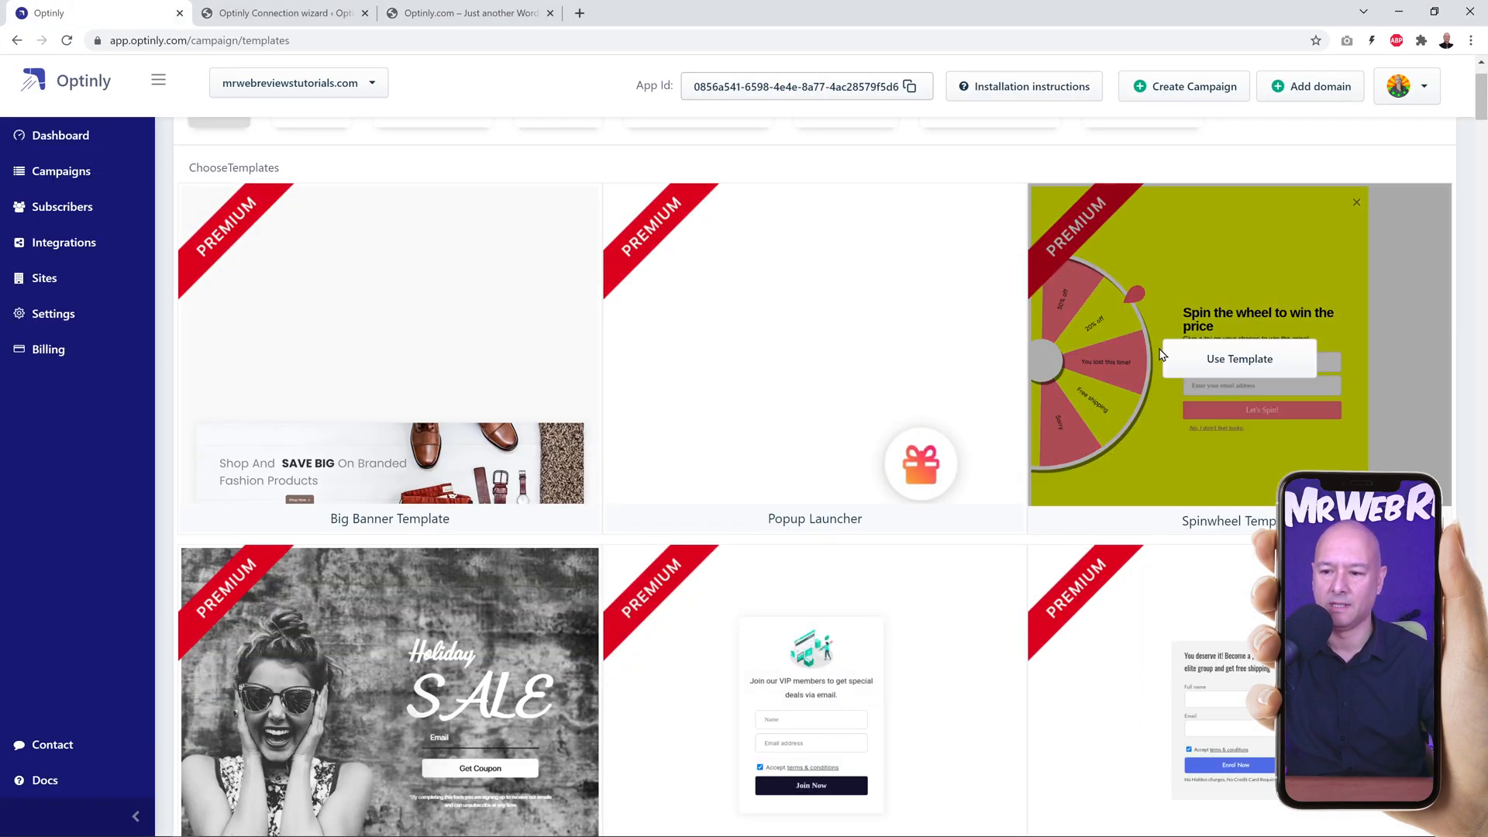
pyautogui.click(1235, 364)
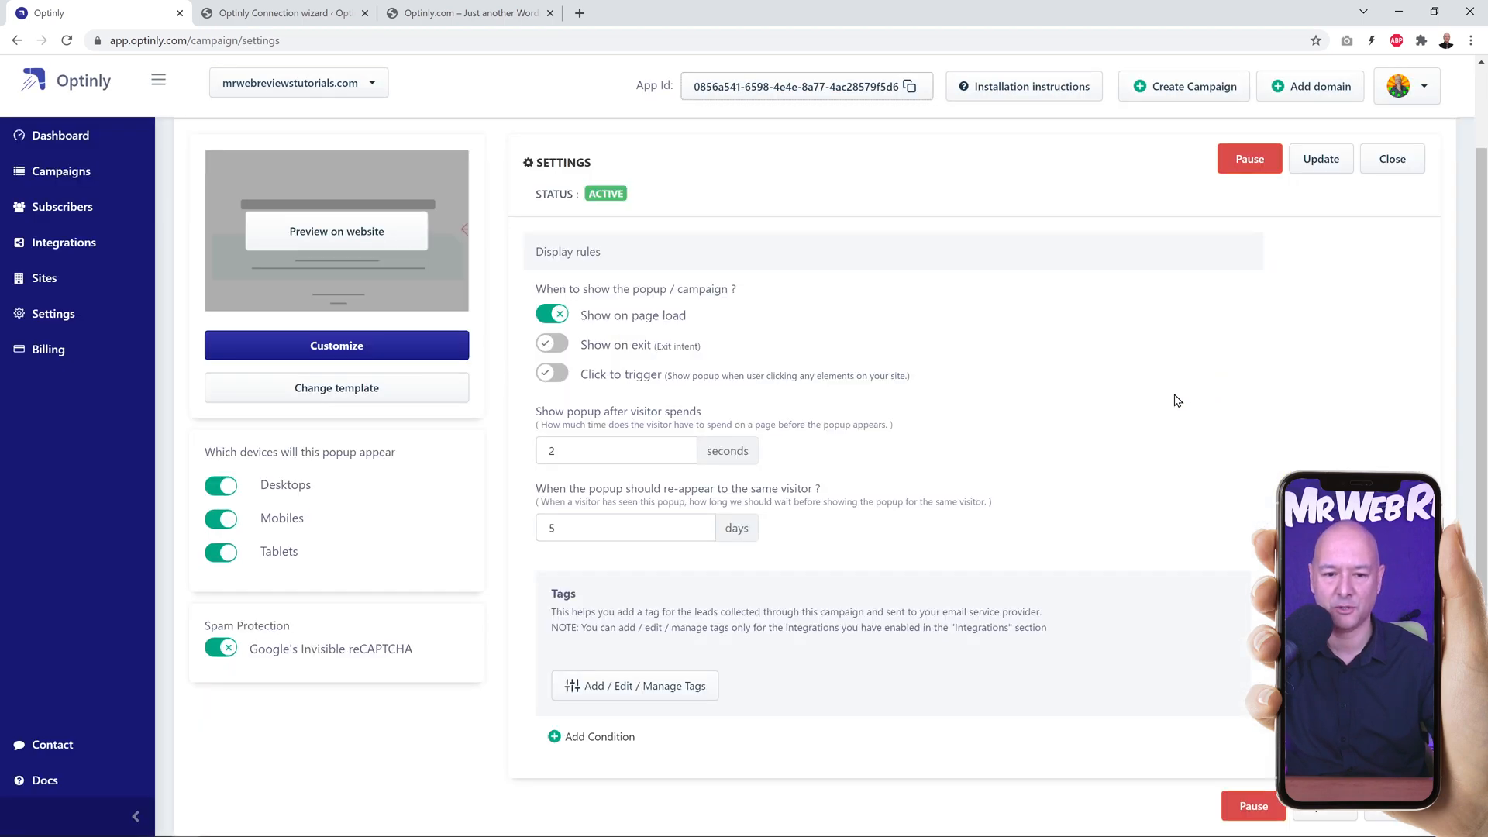
# Step: Open the spin wheel design for customization and set its font family to Open Sans
pyautogui.click(371, 353)
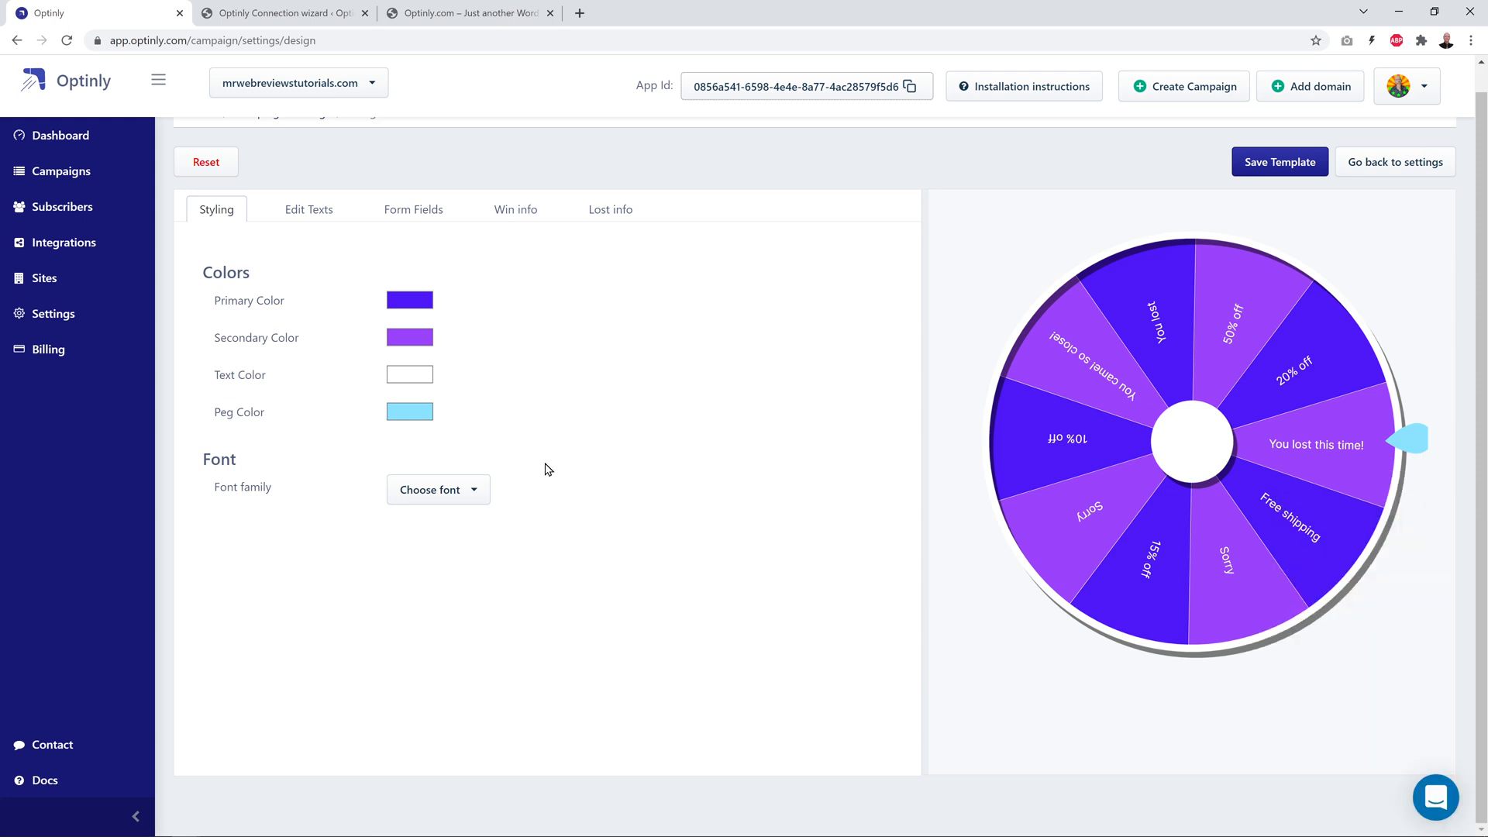
pyautogui.click(457, 507)
pyautogui.scroll(-3, 459, 484)
pyautogui.scroll(-5, 457, 484)
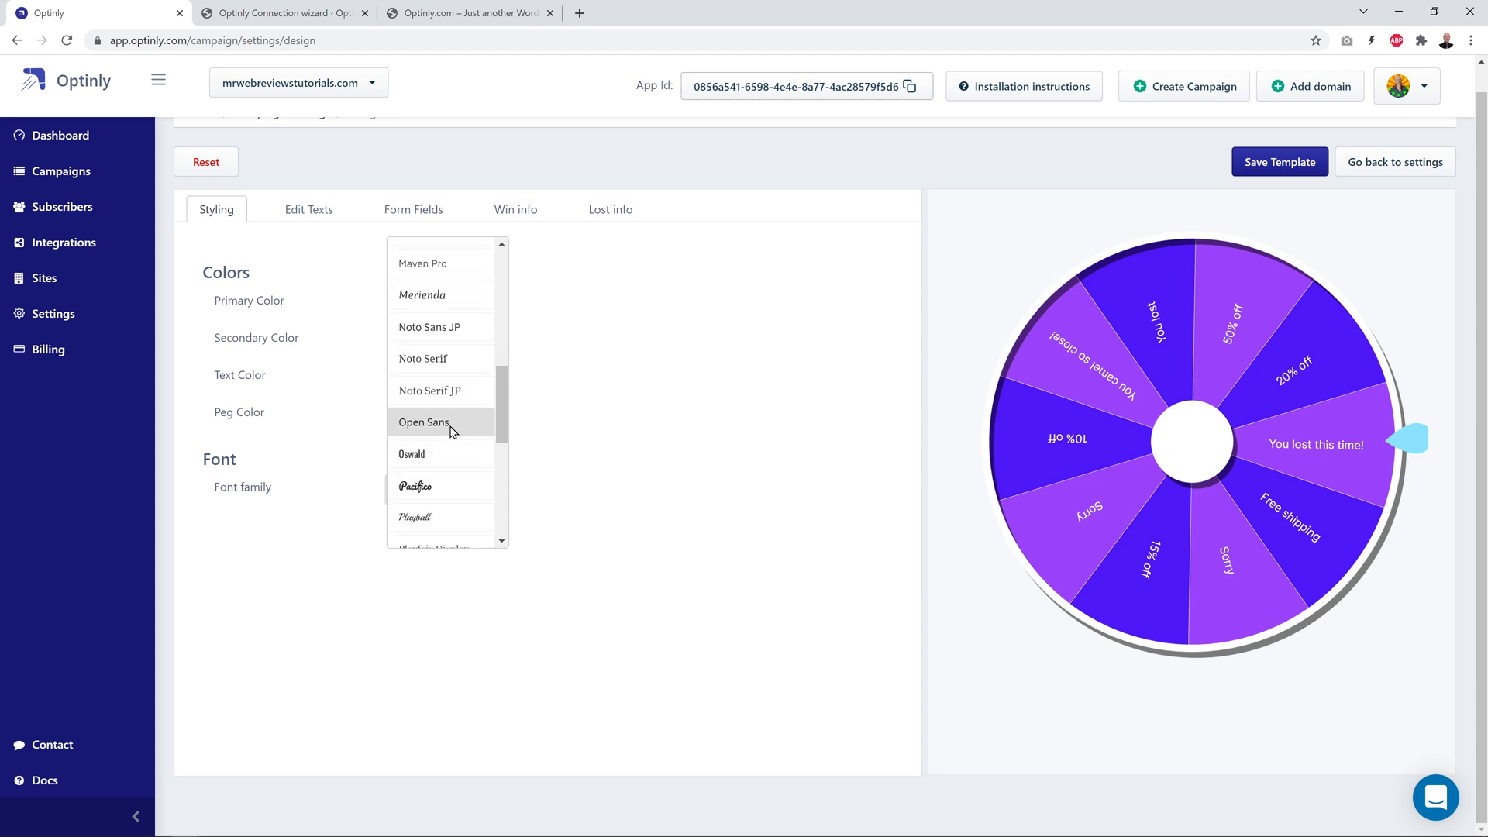
pyautogui.click(452, 430)
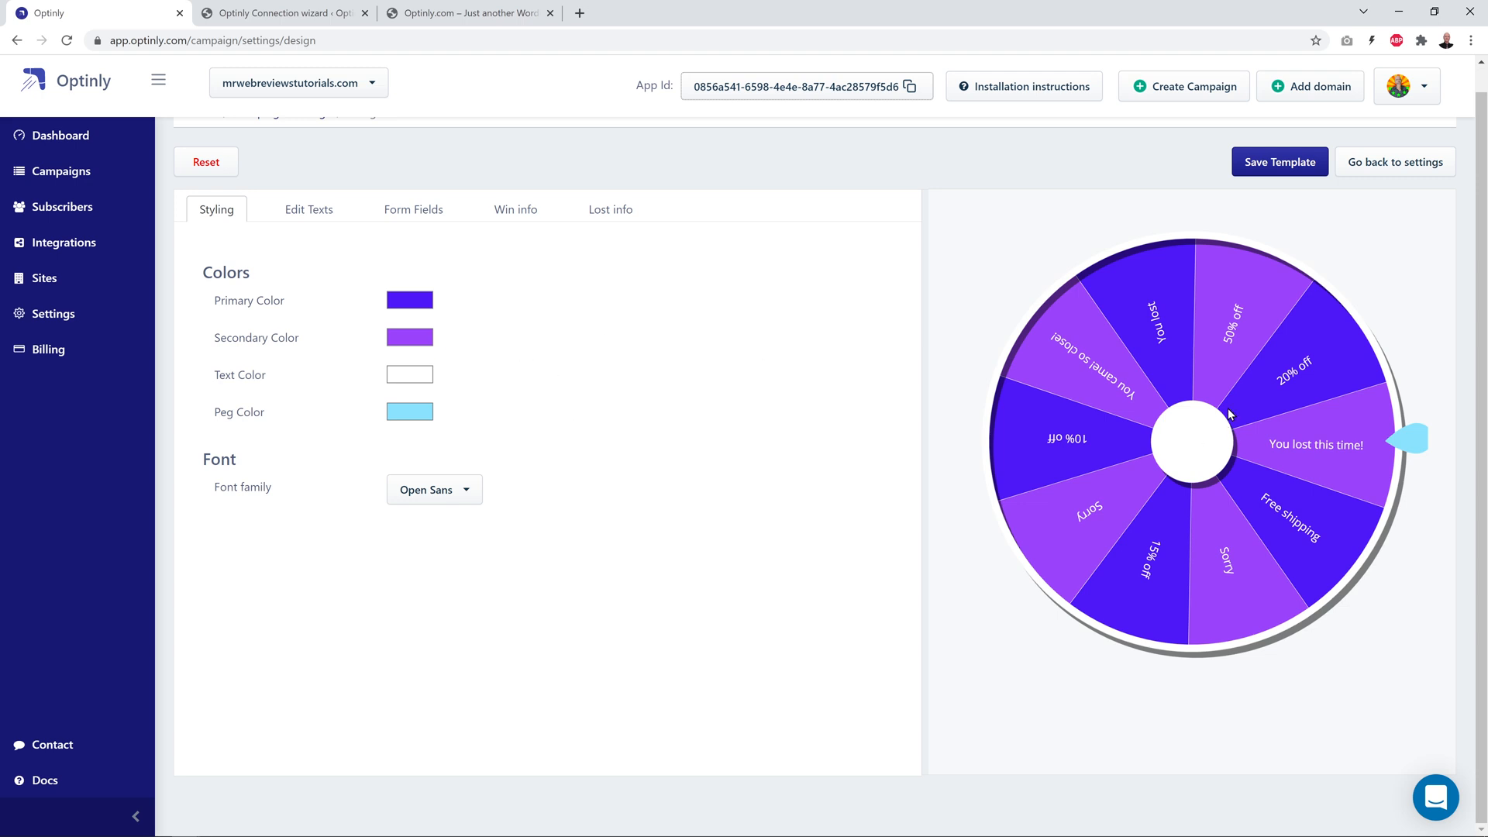
# Step: Examine the wheel segments' labels, discount codes, win switches and probabilities in the text settings
pyautogui.click(322, 211)
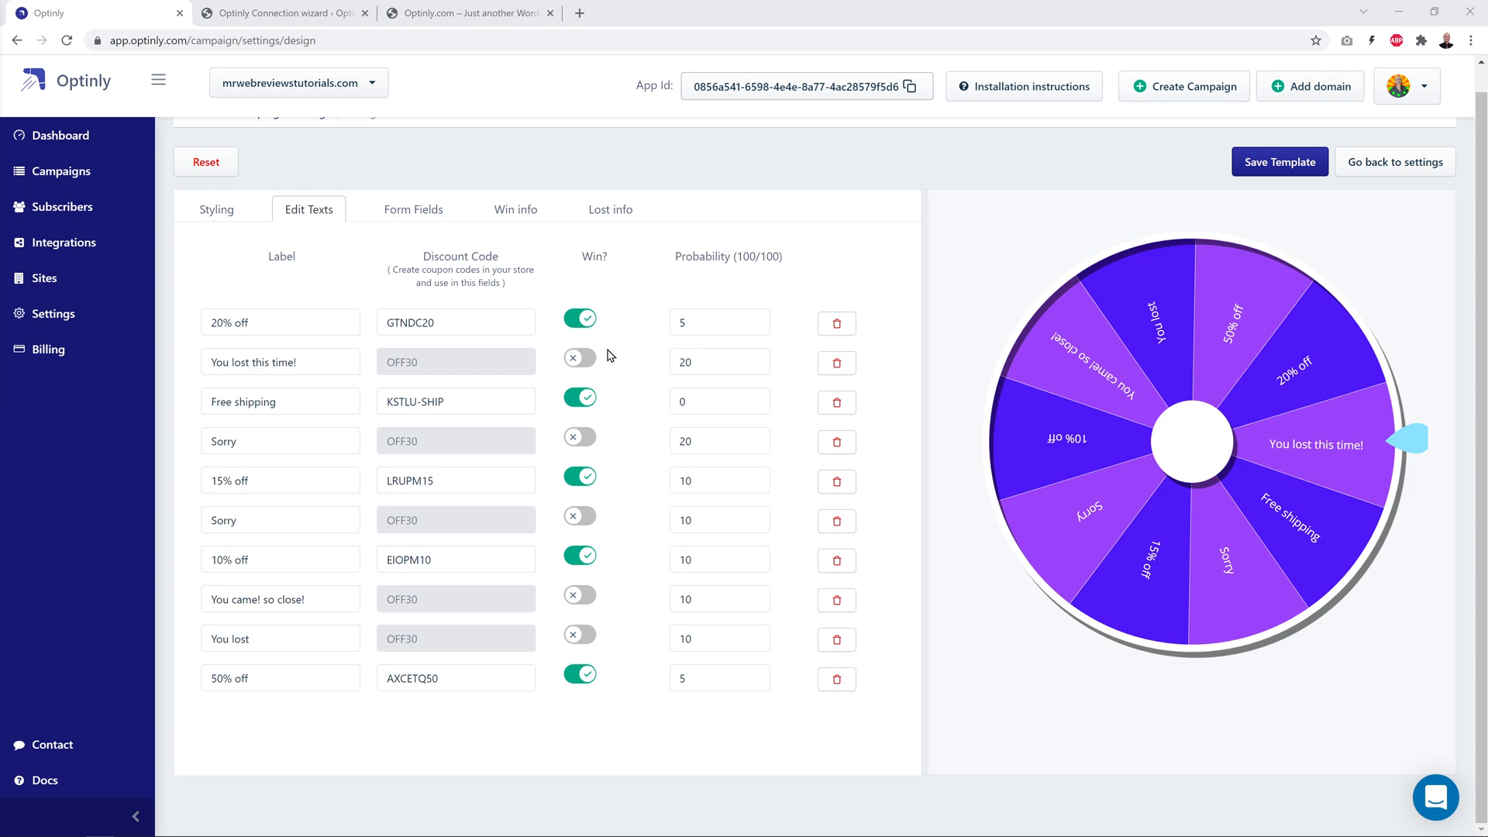
pyautogui.click(578, 322)
pyautogui.click(587, 321)
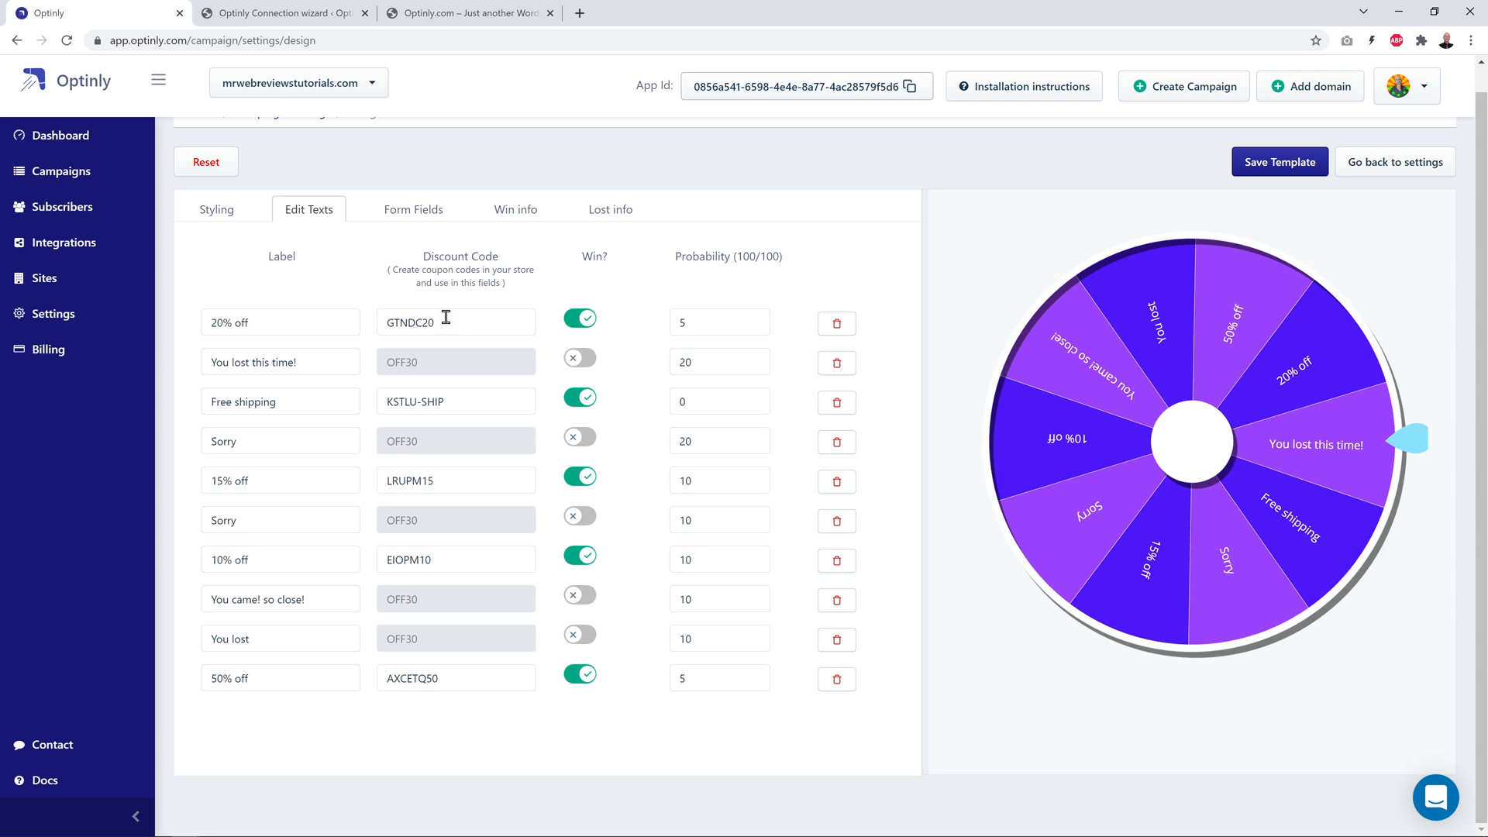
pyautogui.click(383, 322)
pyautogui.moveTo(383, 322); pyautogui.dragTo(488, 320)
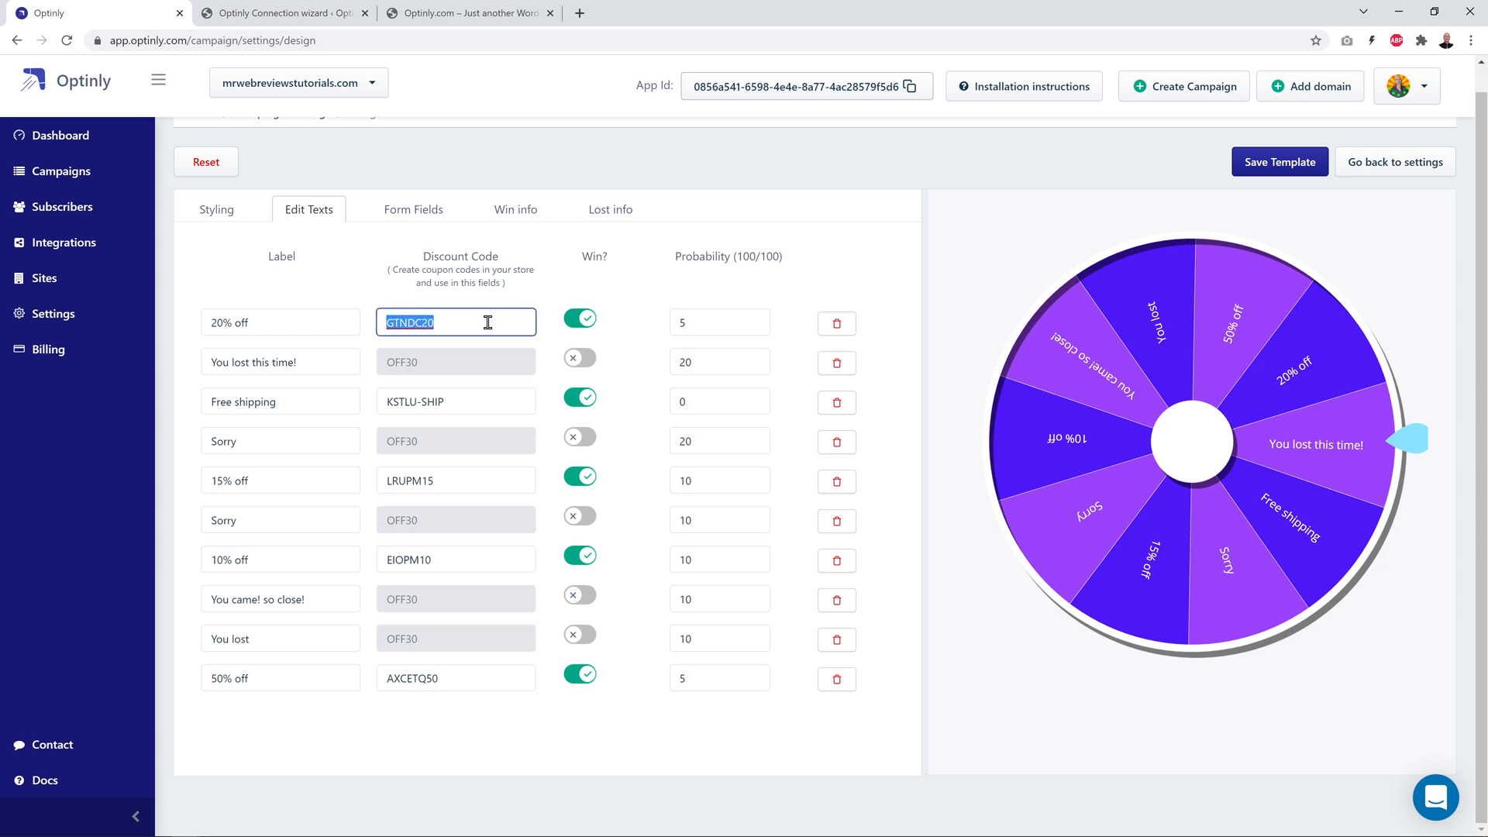
pyautogui.click(616, 296)
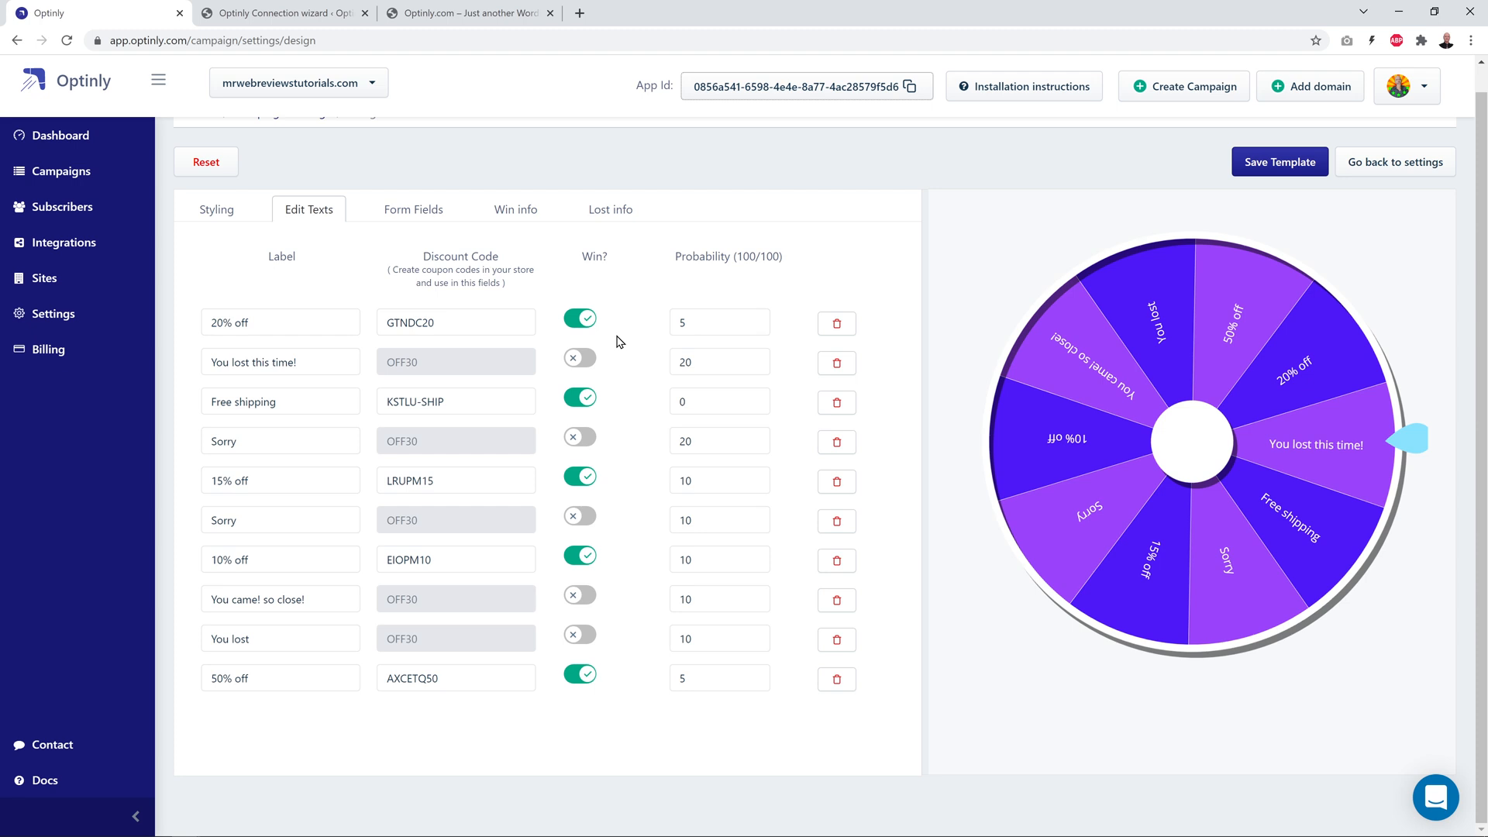
pyautogui.moveTo(386, 324); pyautogui.dragTo(439, 326)
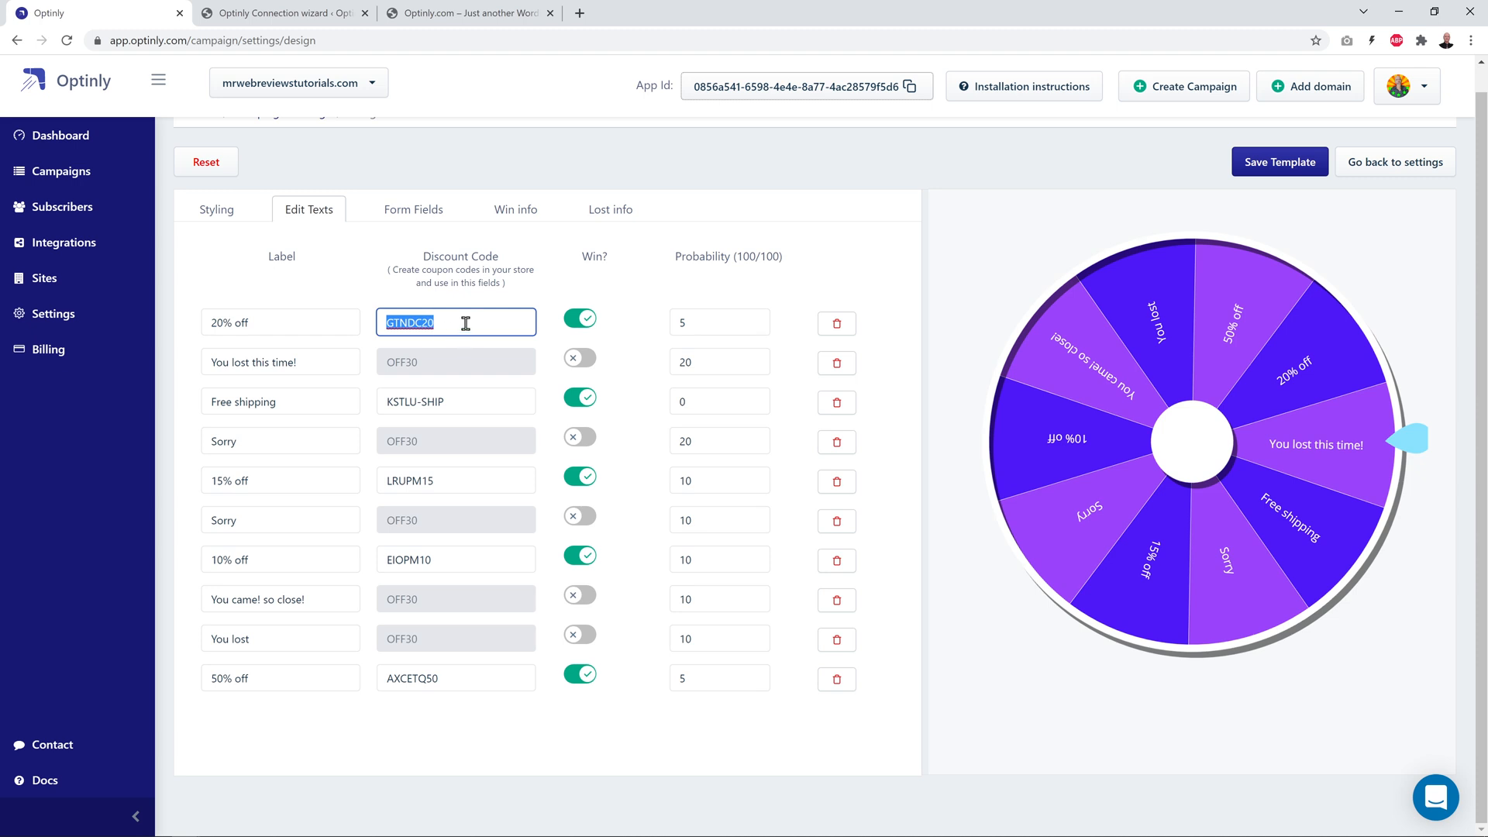
pyautogui.click(639, 284)
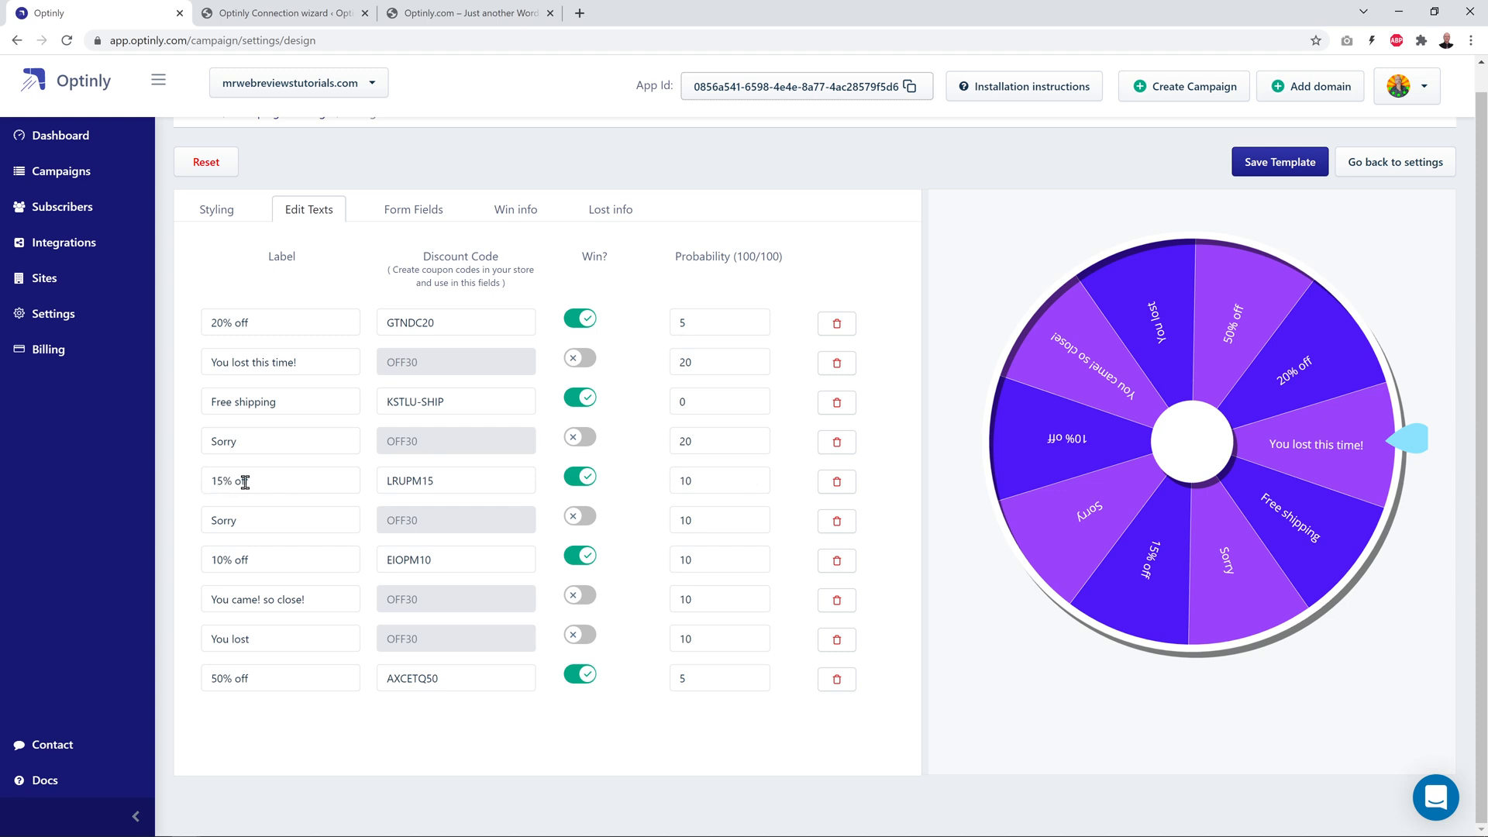
pyautogui.click(455, 479)
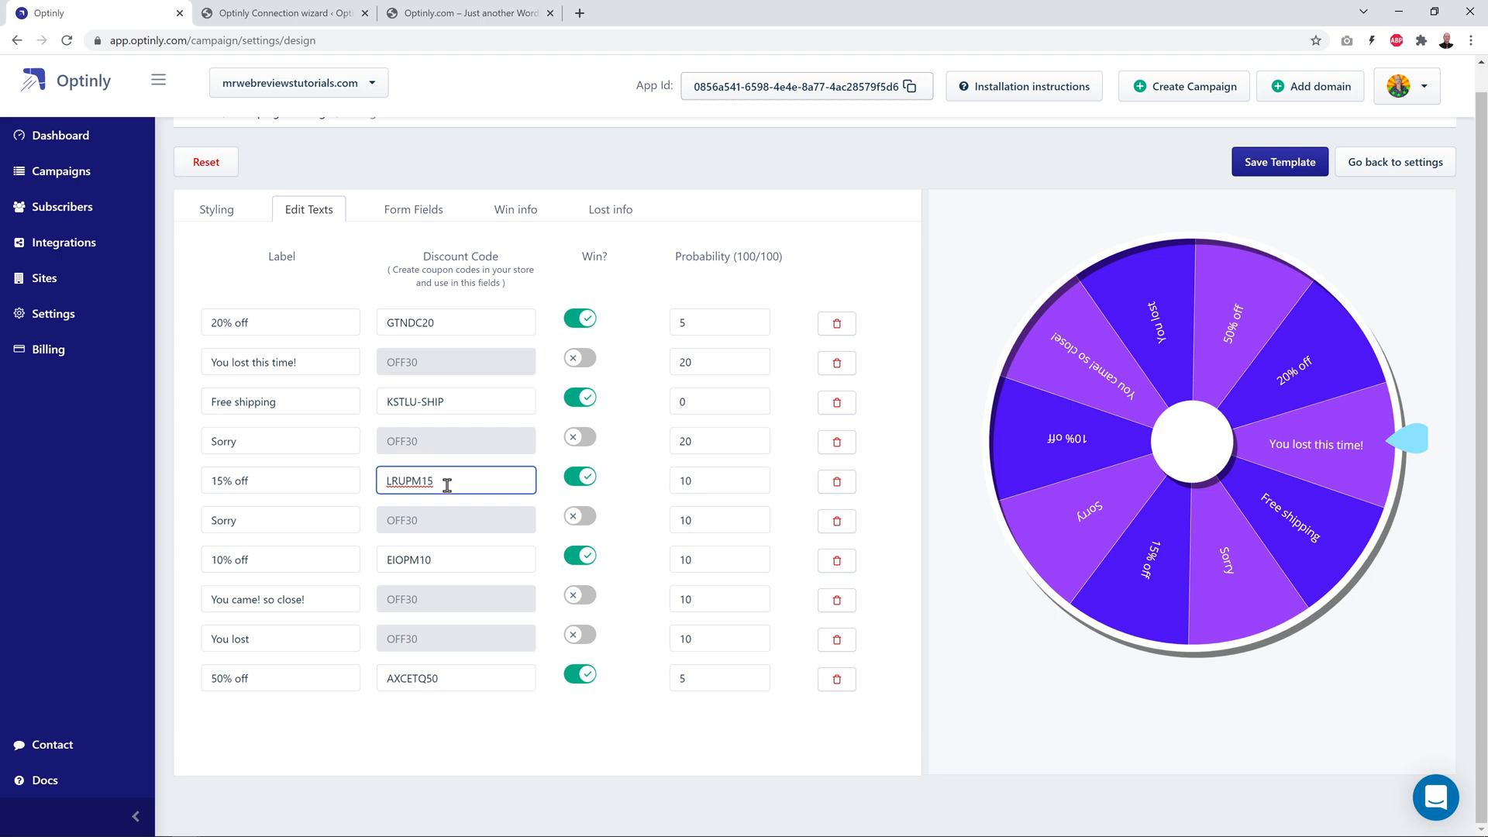
pyautogui.click(184, 483)
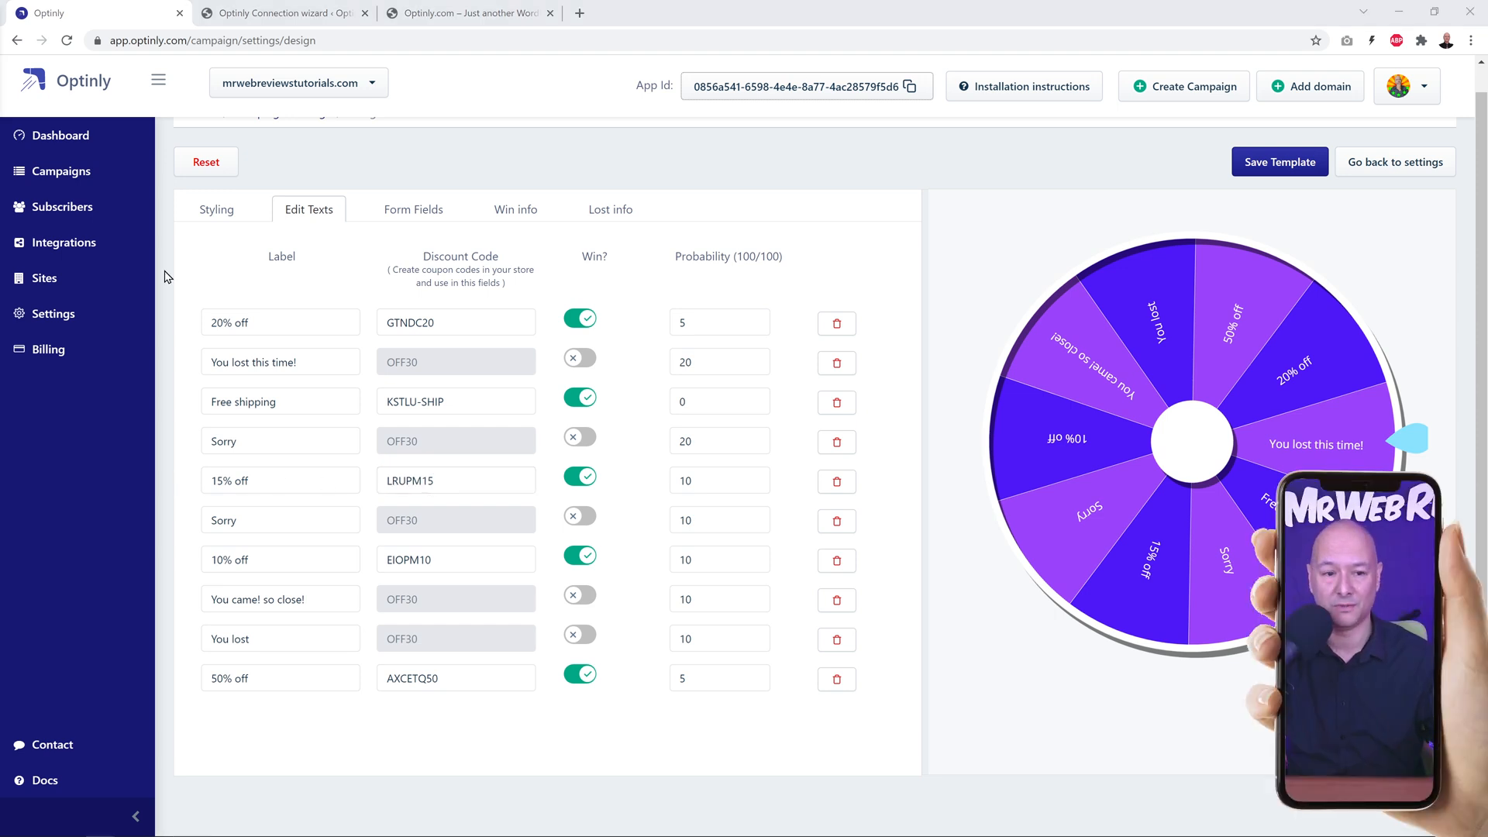
# Step: Save the spin wheel template and return to the Test Campaign settings
pyautogui.click(1275, 171)
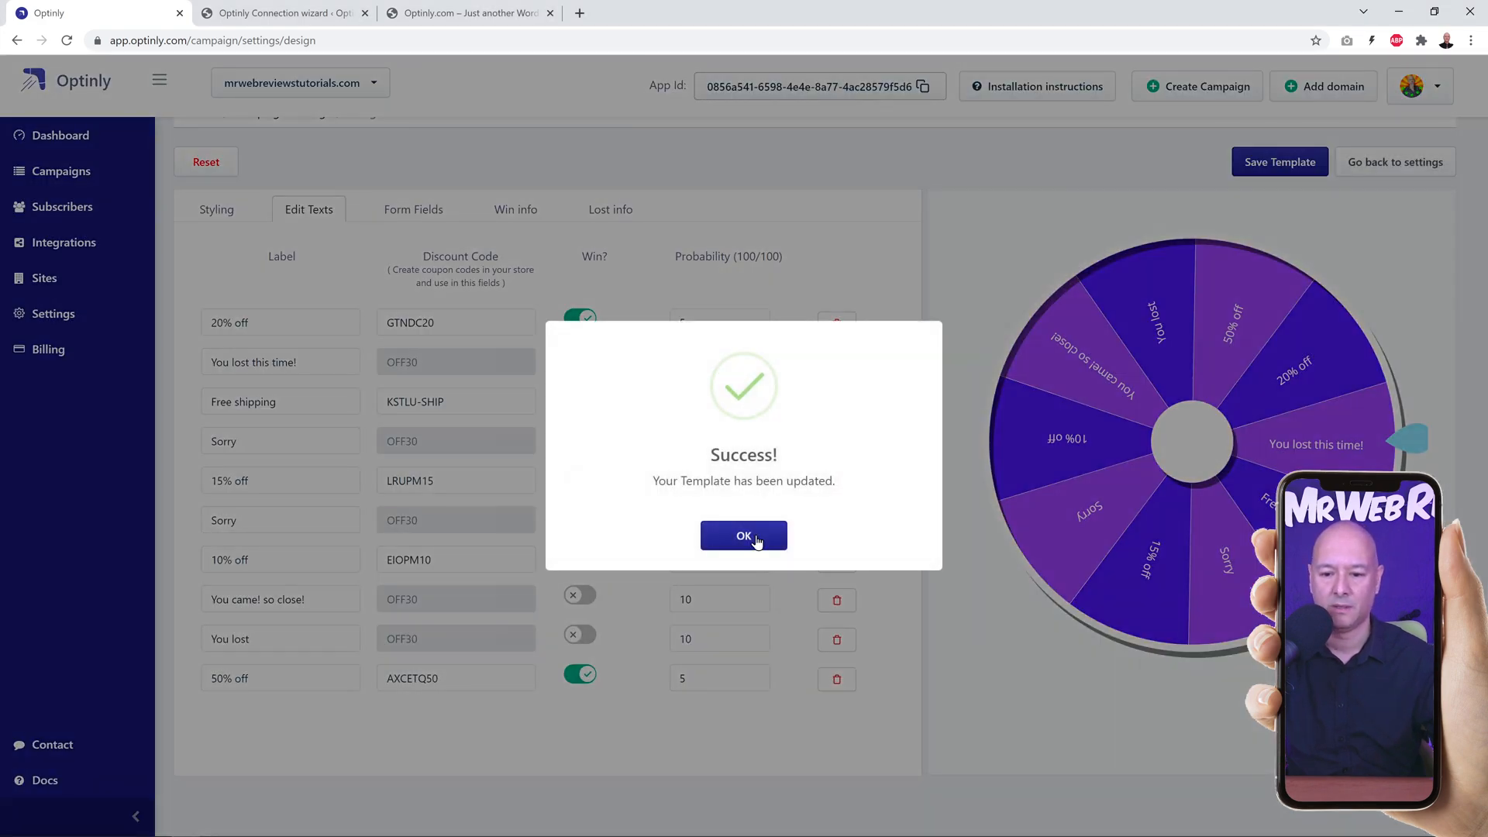
pyautogui.click(757, 538)
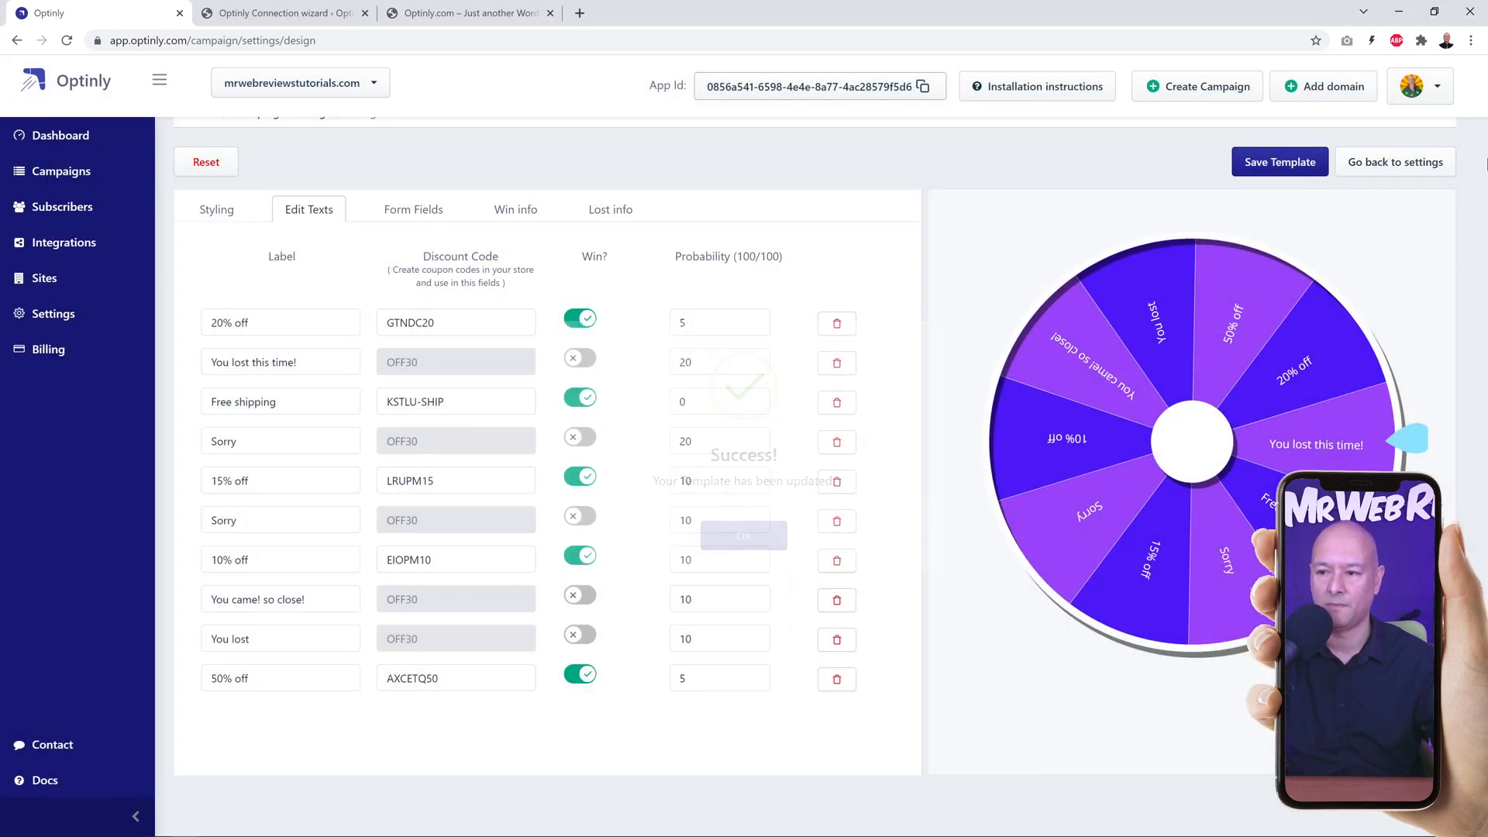
pyautogui.click(1422, 164)
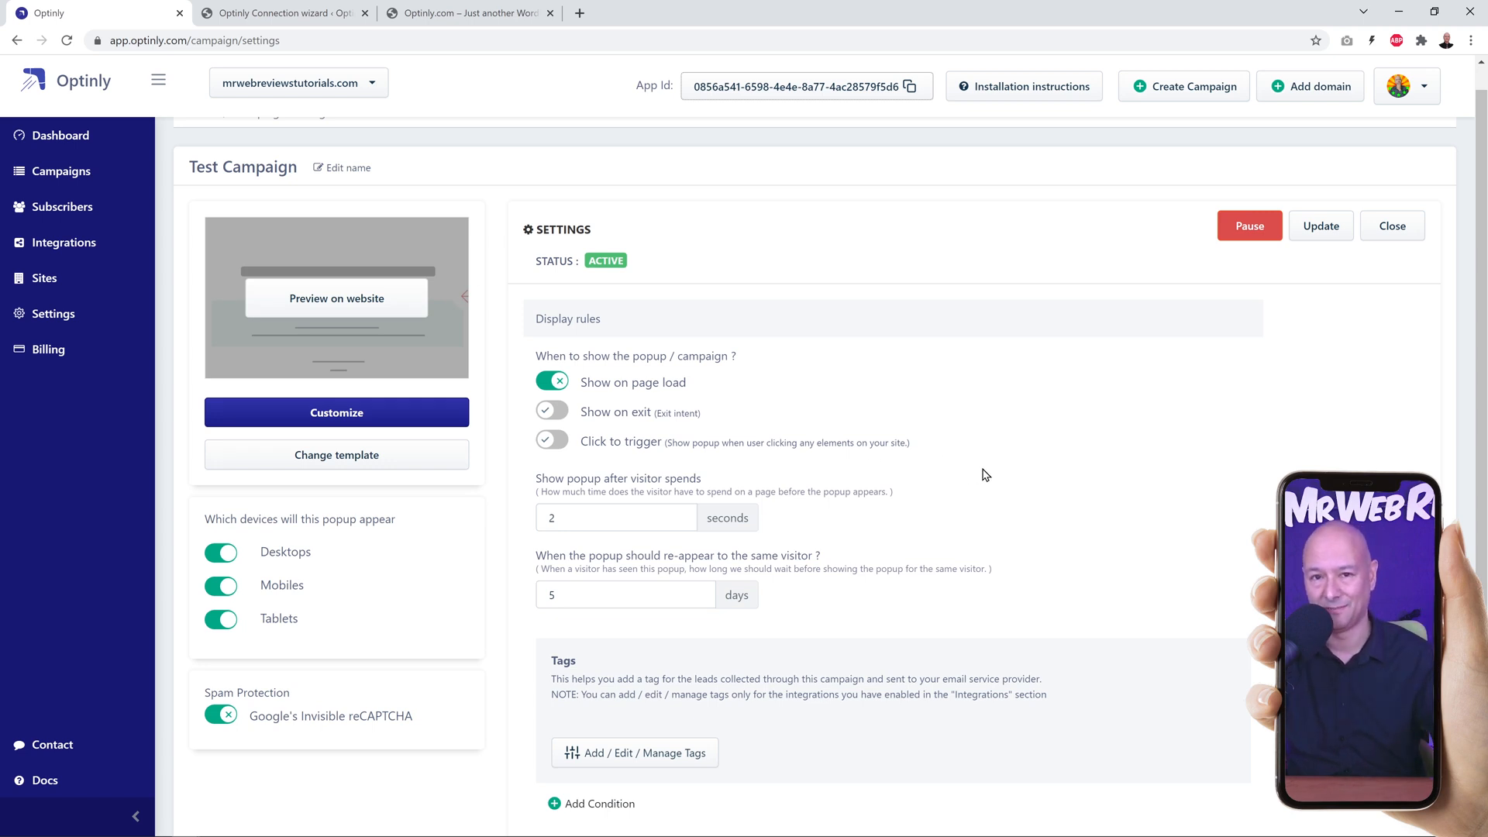
# Step: Reload the store site, test the spin wheel popup with a visitor's name and e-mail, and copy the won coupon code
pyautogui.click(454, 17)
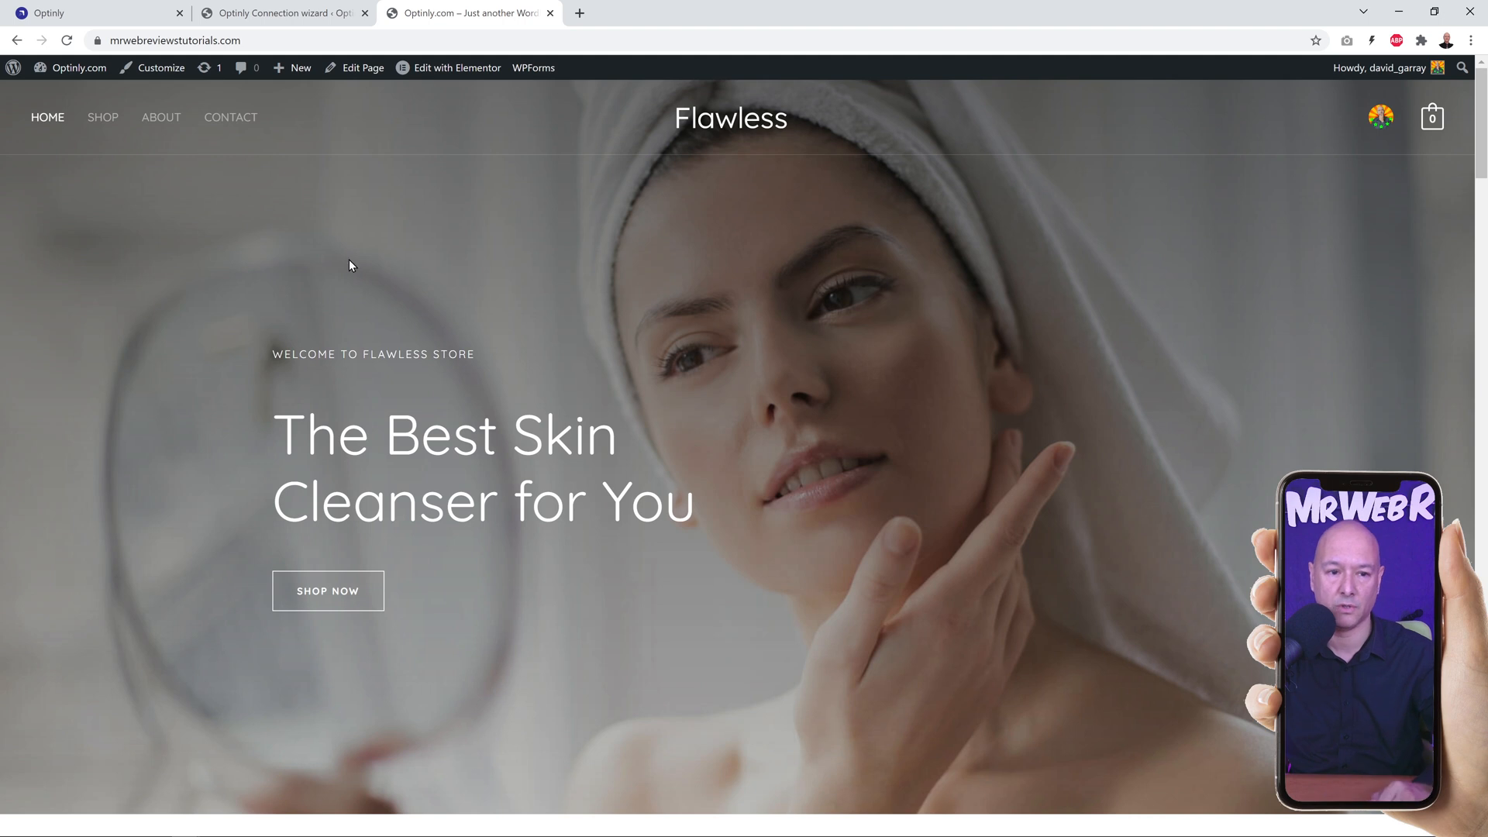
pyautogui.click(67, 42)
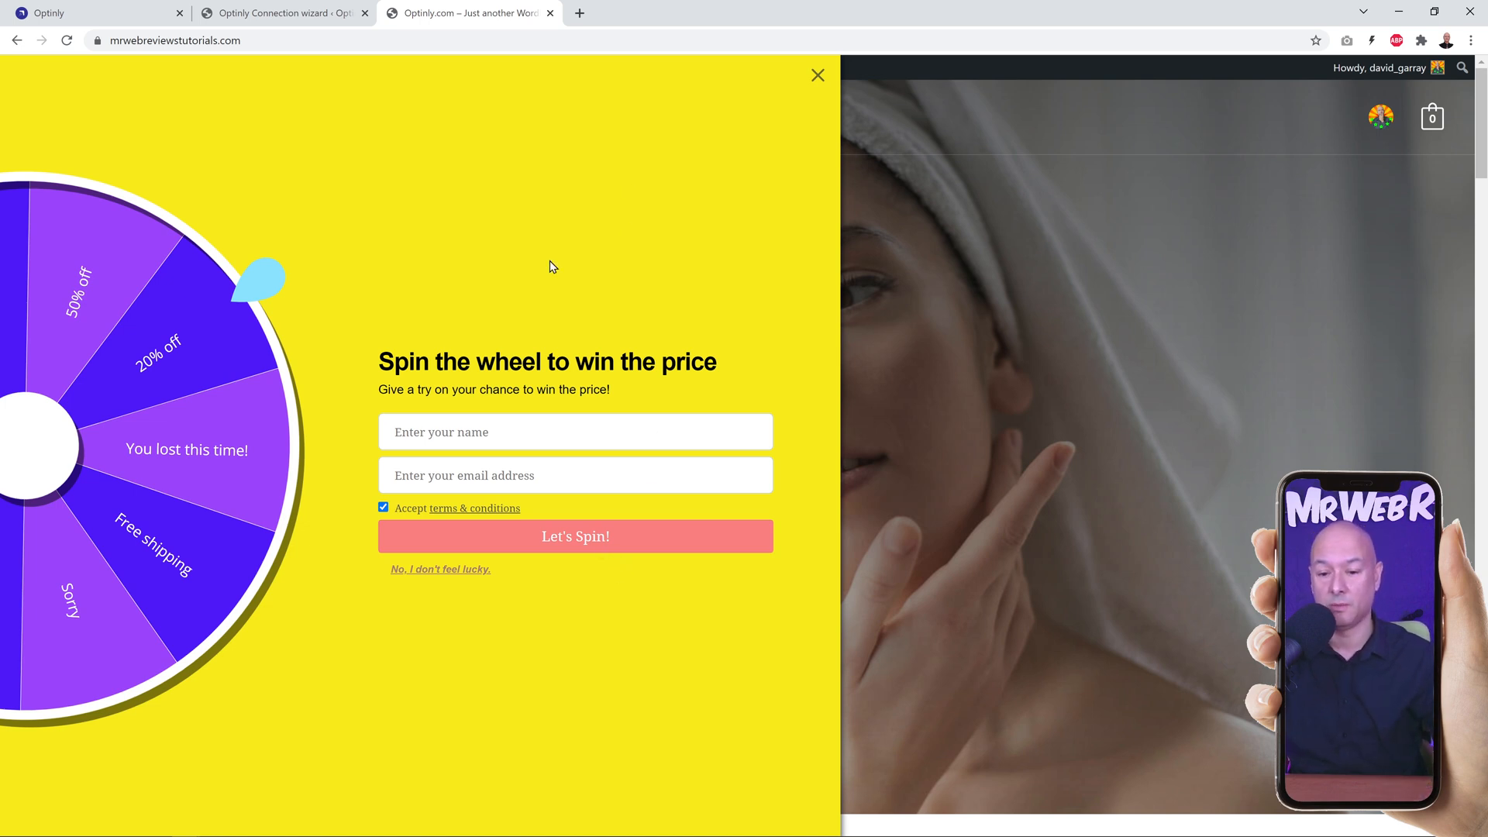
pyautogui.click(553, 423)
pyautogui.write('Dave')
pyautogui.click(556, 475)
pyautogui.hotkey('ctrl', 'v')
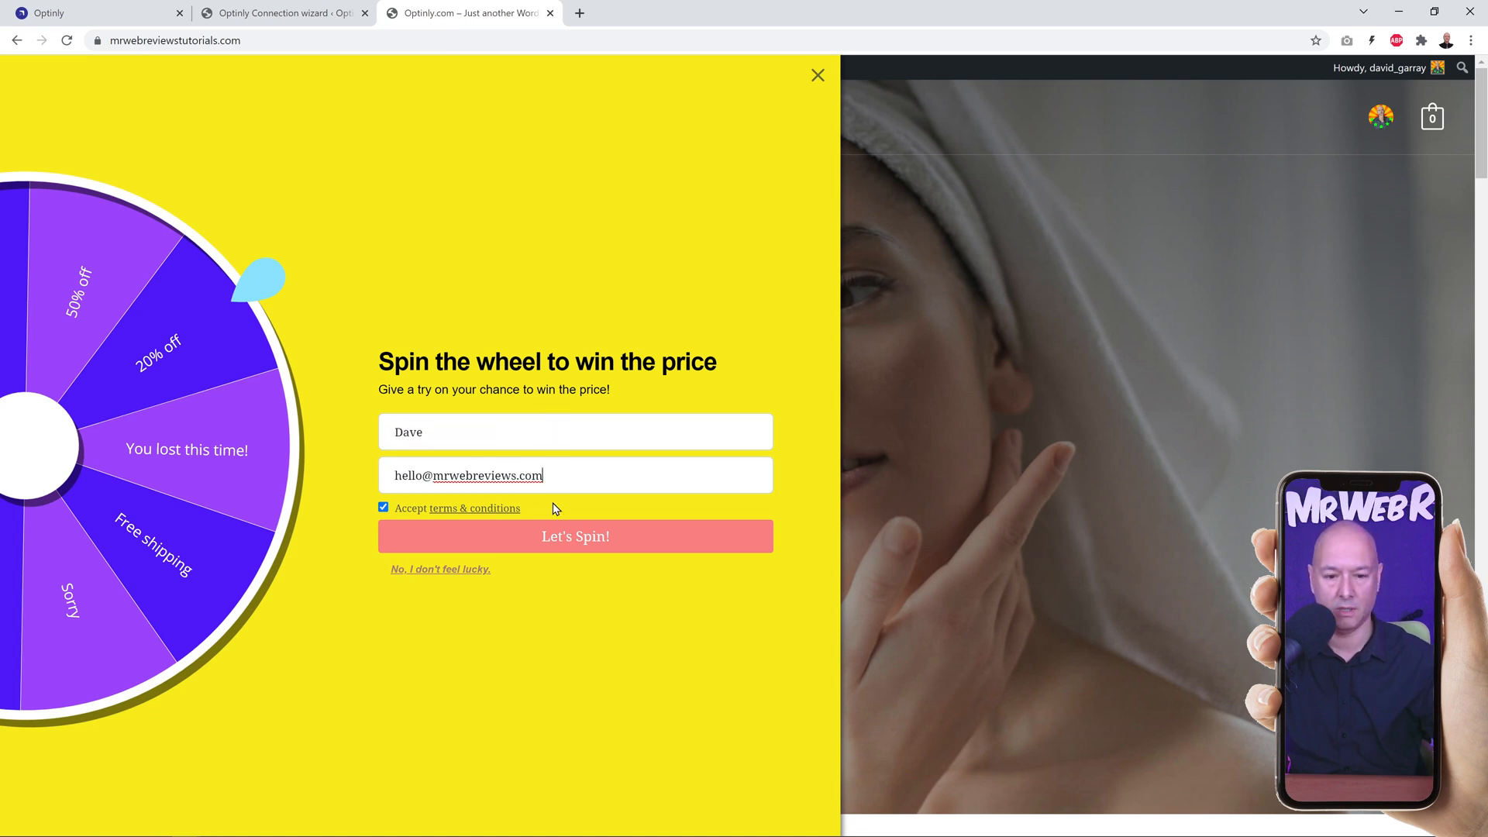
pyautogui.click(584, 551)
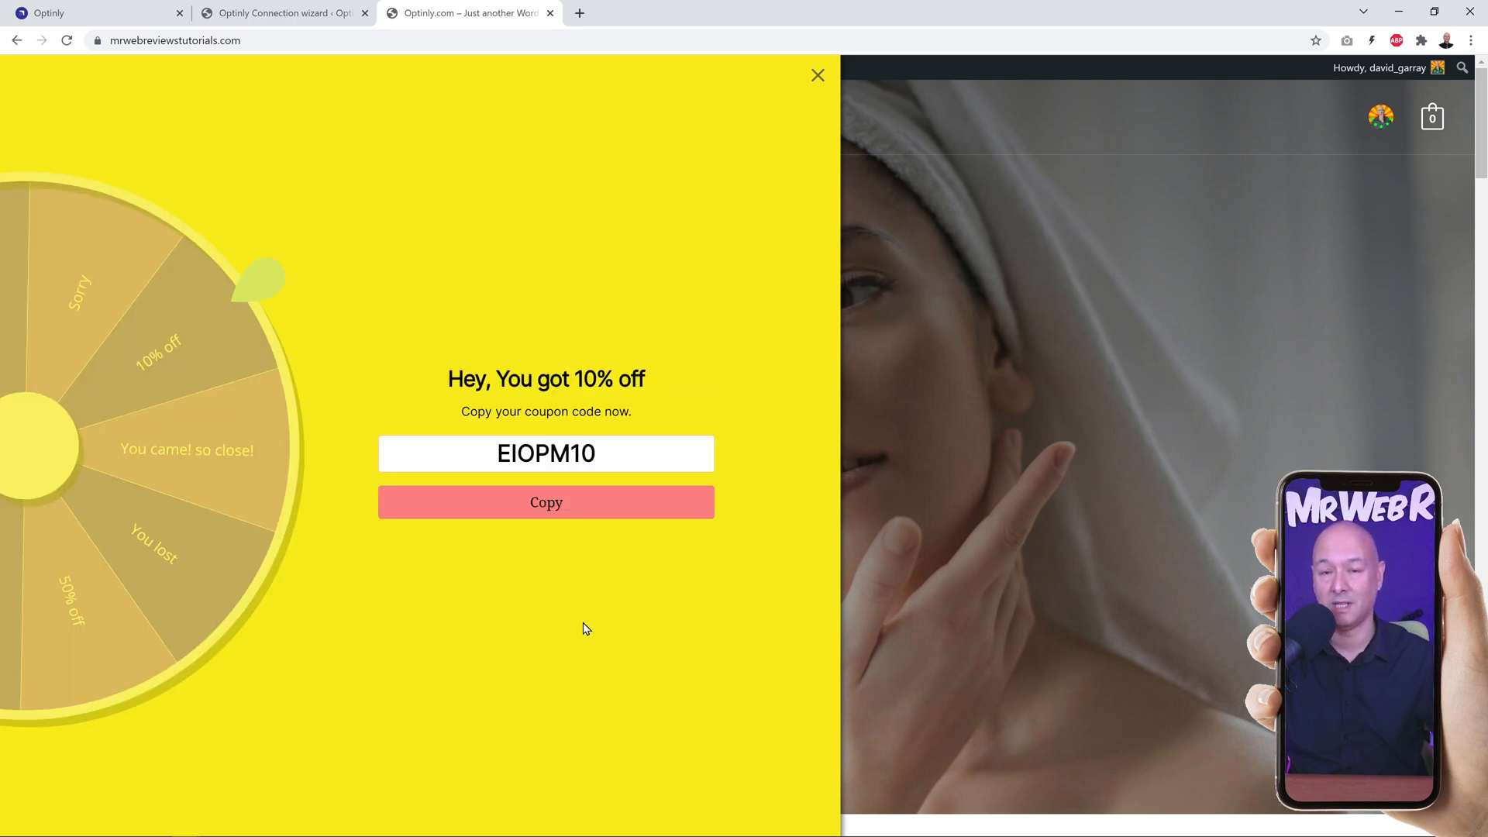
pyautogui.click(553, 509)
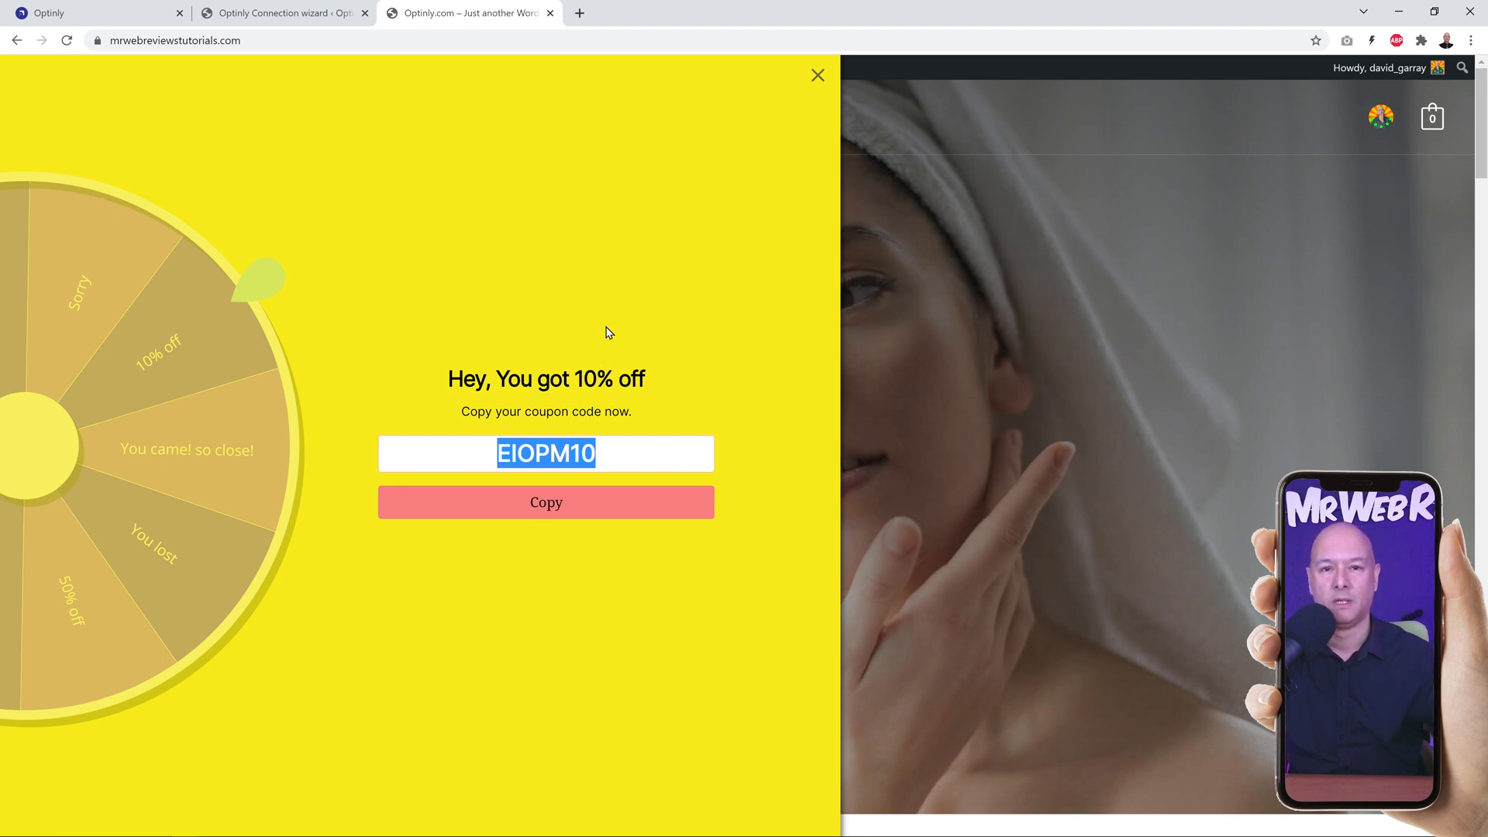
# Step: Switch back to Optinly and look over the subscriber list and the available integrations
pyautogui.click(93, 15)
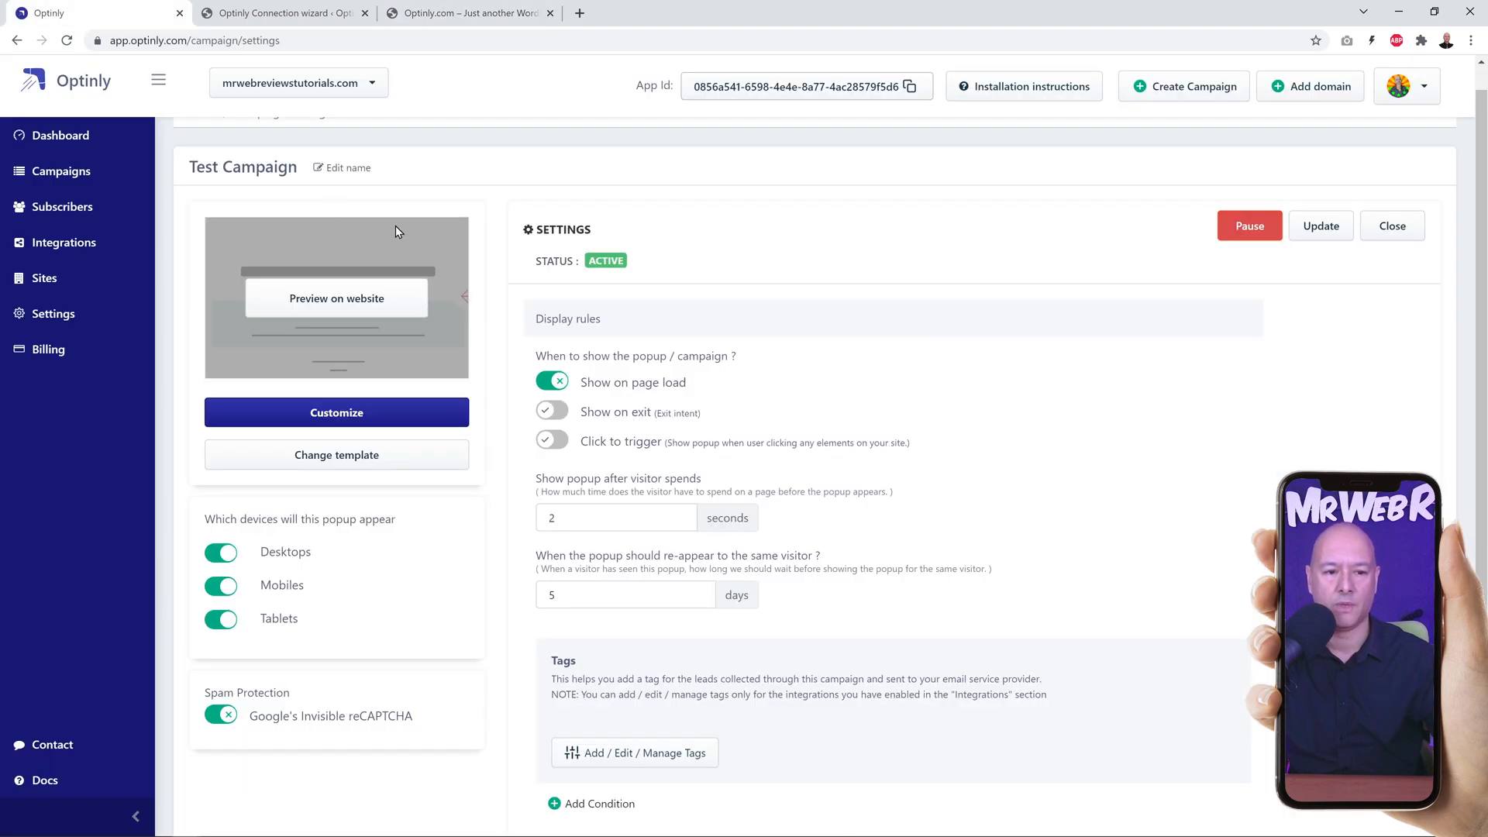
pyautogui.click(78, 210)
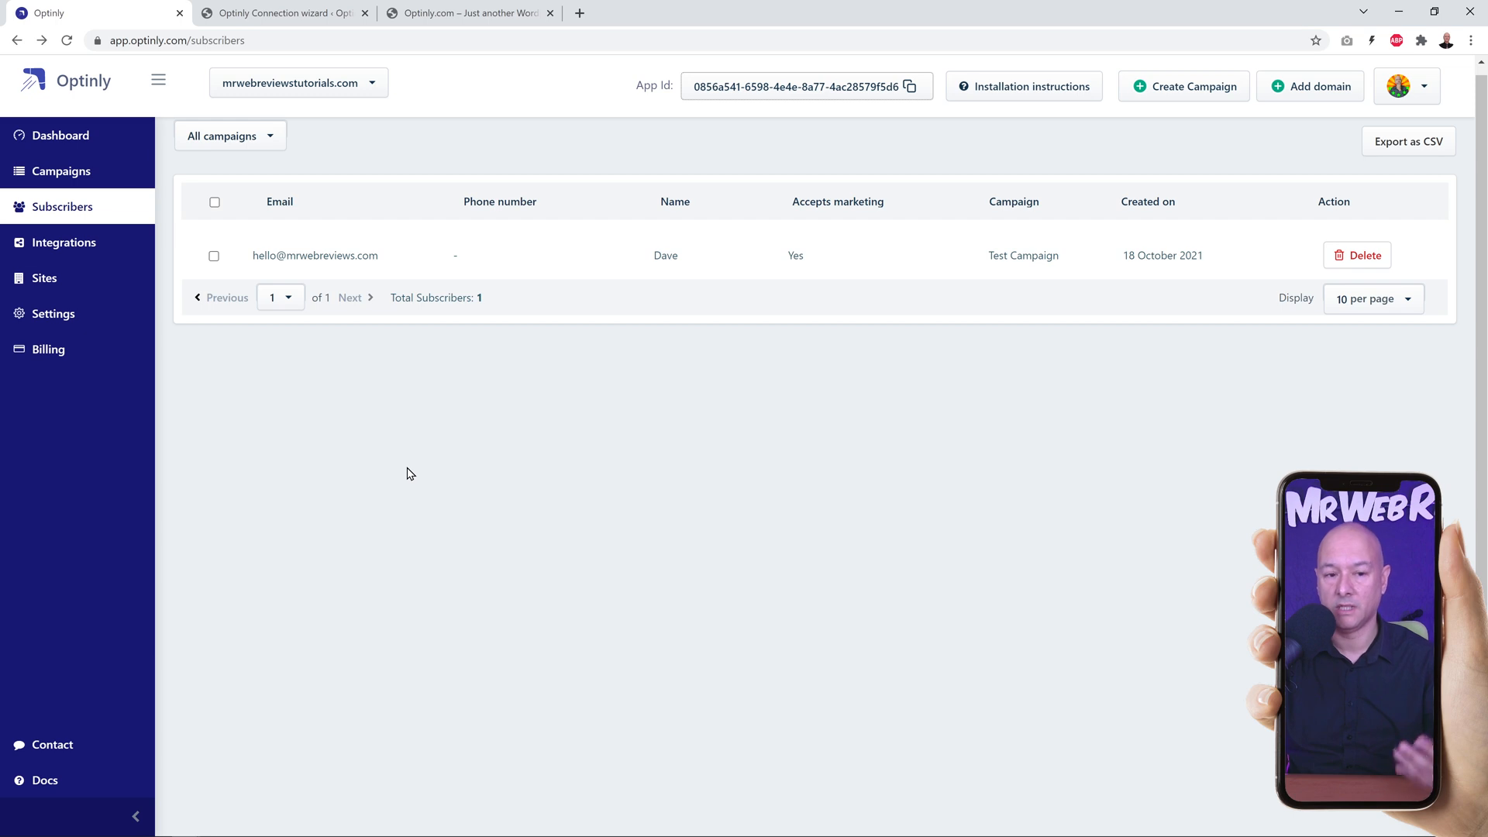
pyautogui.click(91, 258)
pyautogui.scroll(-2, 468, 470)
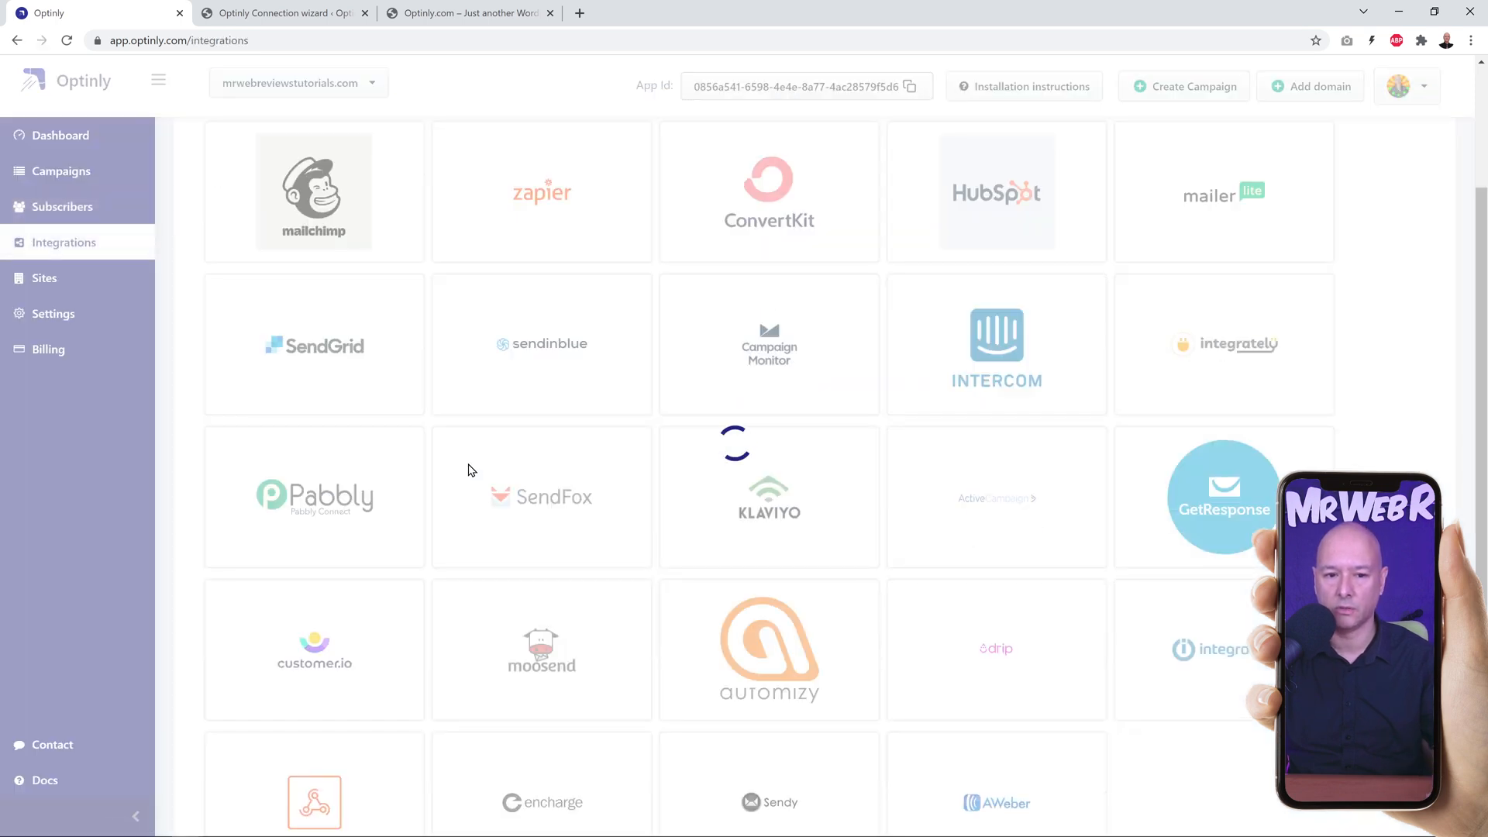